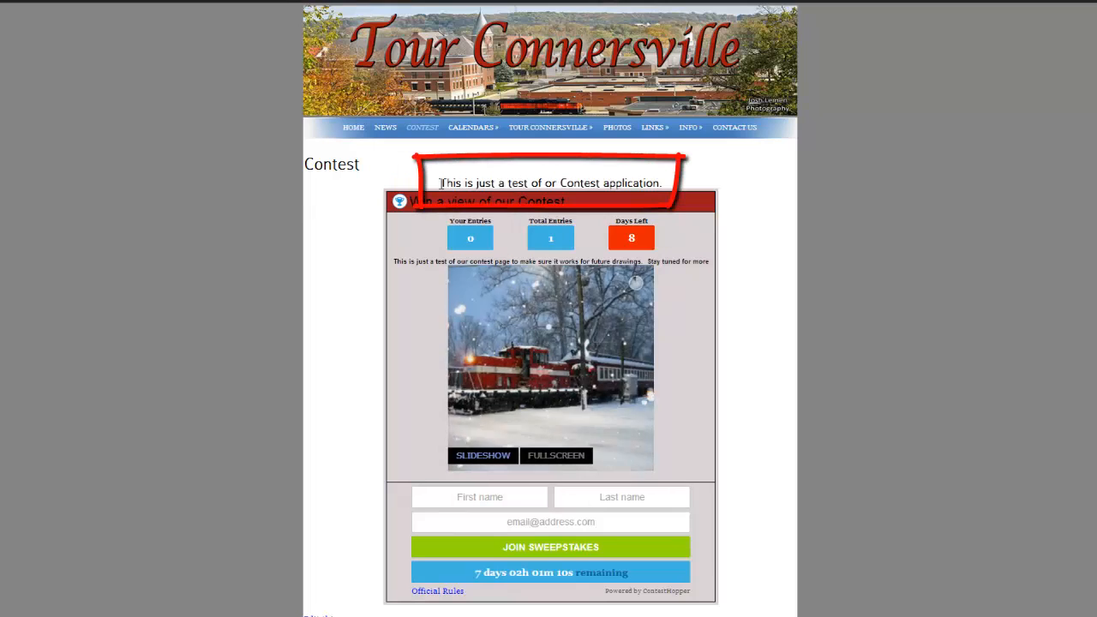
Examine the intro text, headline and description of the contest on the public Contest page.
{"action": "left_click_drag", "start_coordinate": [440, 183], "coordinate": [663, 182]}
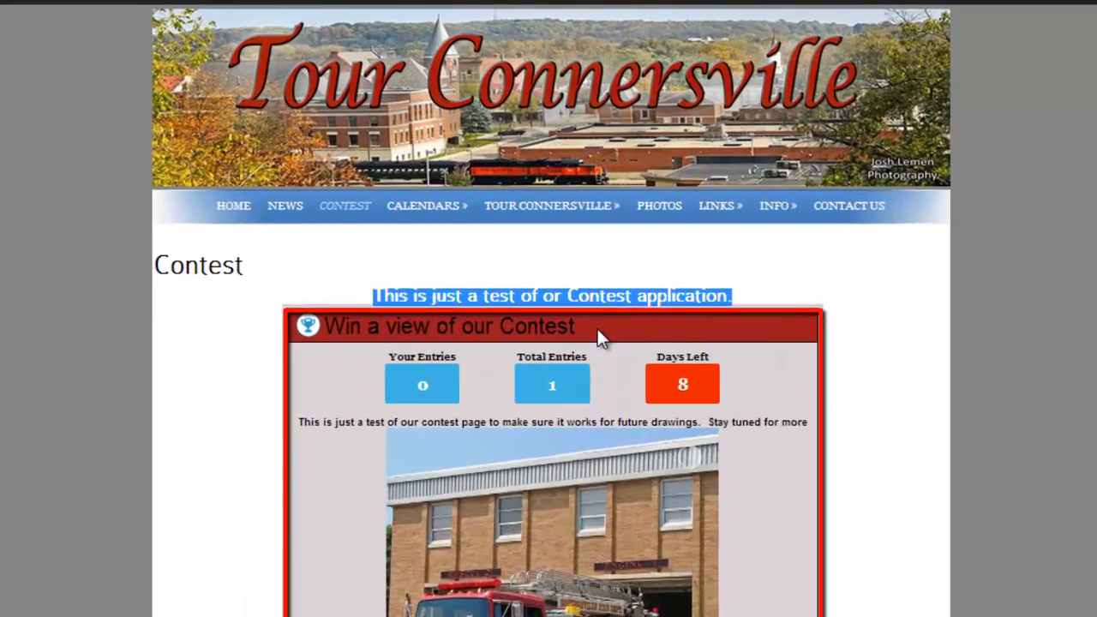
{"action": "mouse_move", "coordinate": [597, 330]}
{"action": "left_mouse_down"}
{"action": "mouse_move", "coordinate": [346, 333]}
{"action": "mouse_move", "coordinate": [318, 348]}
{"action": "left_mouse_up"}
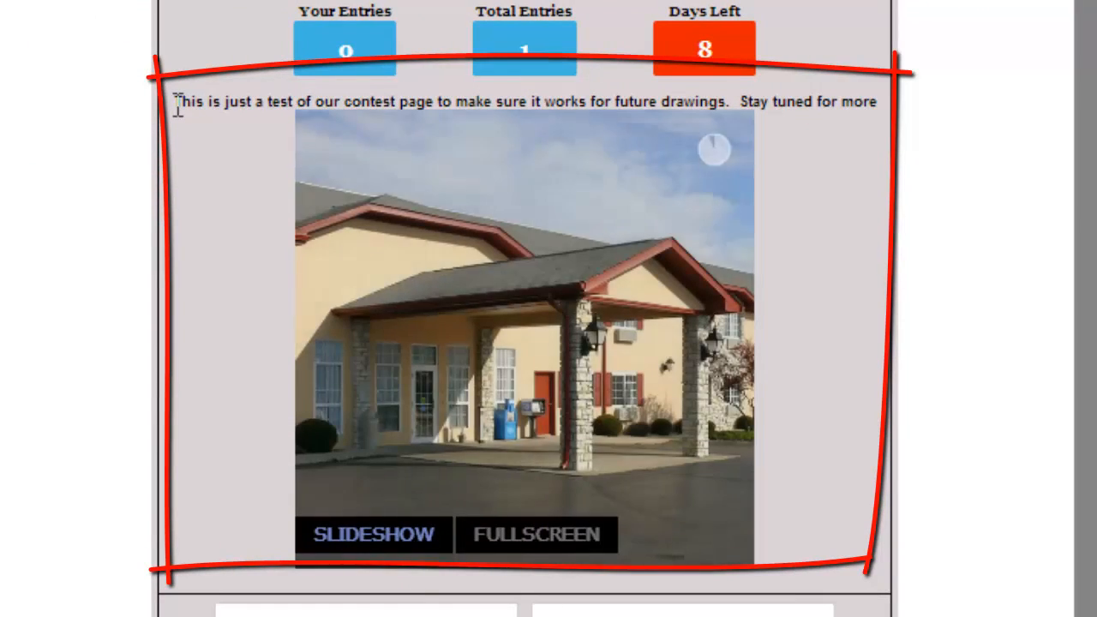
{"action": "left_click_drag", "start_coordinate": [177, 103], "coordinate": [875, 103]}
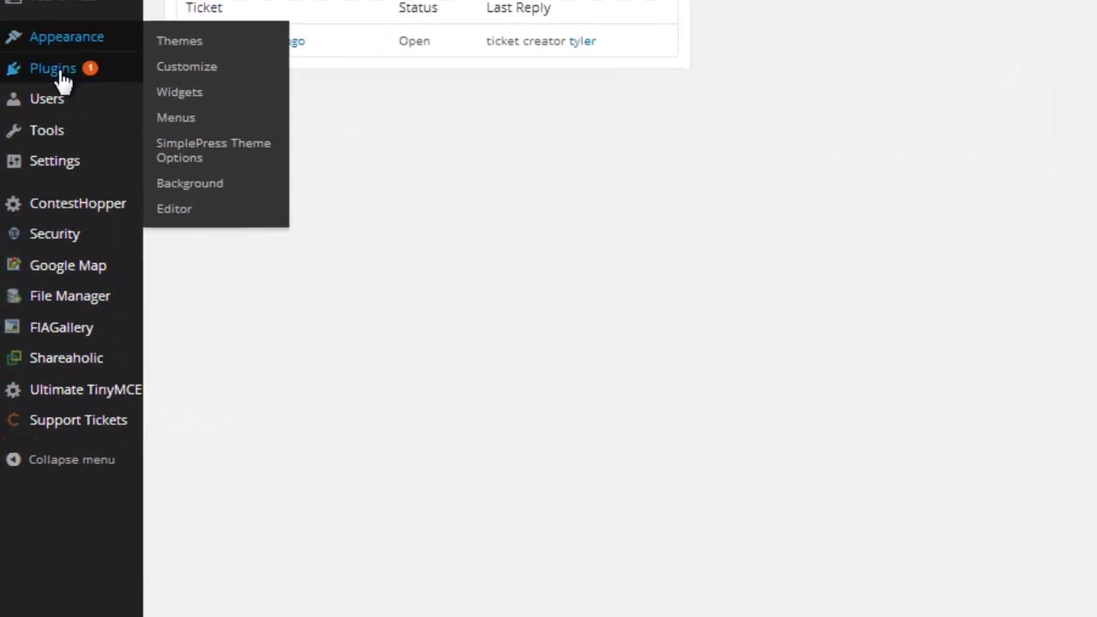
Open the contest "Win a view of our Contest" for editing from the ContestHopper list of all contests.
{"action": "mouse_move", "coordinate": [86, 207]}
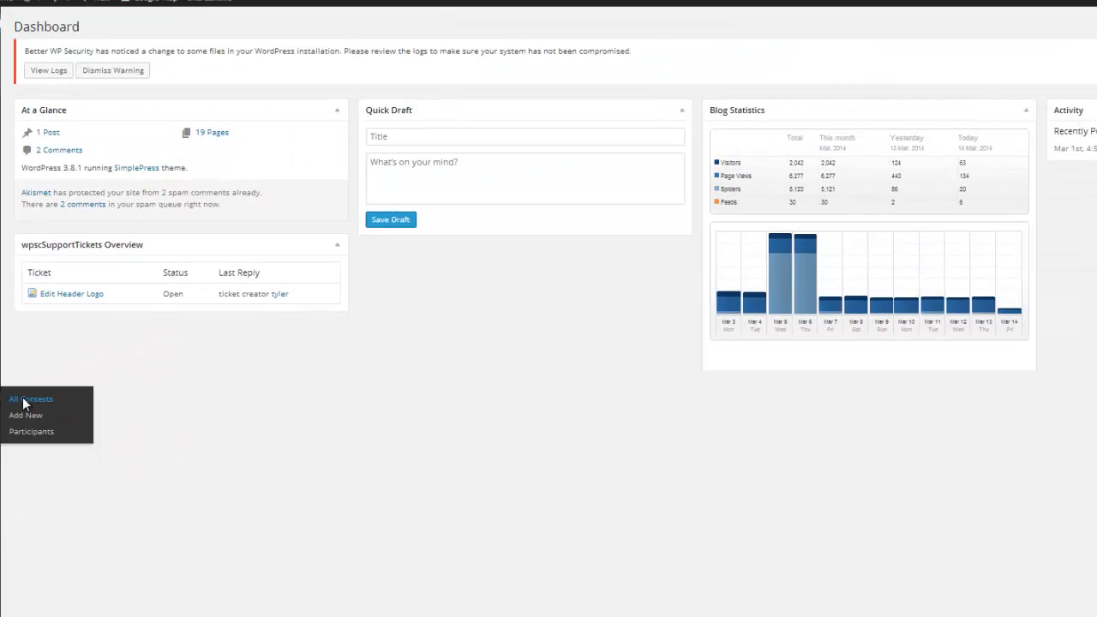
{"action": "left_click", "coordinate": [23, 400]}
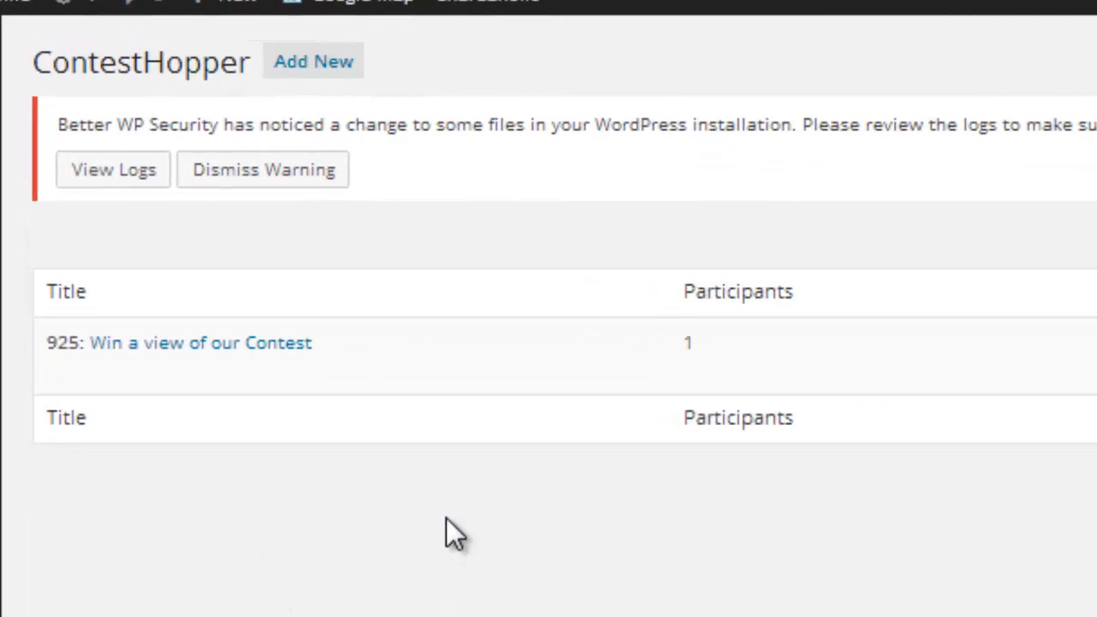
{"action": "mouse_move", "coordinate": [150, 364]}
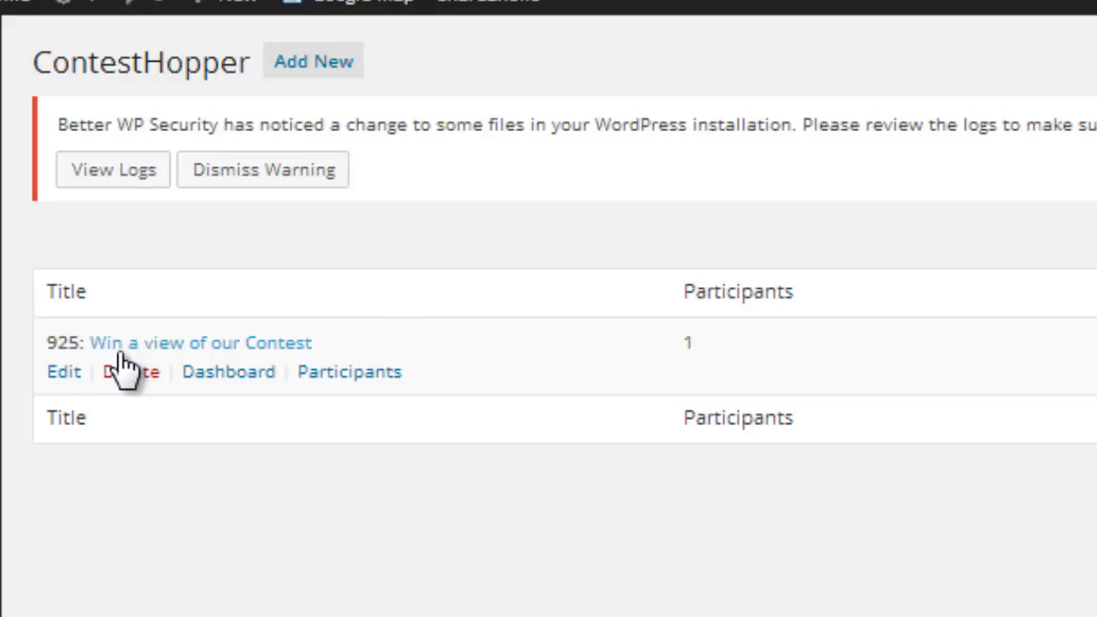
{"action": "left_click", "coordinate": [65, 373]}
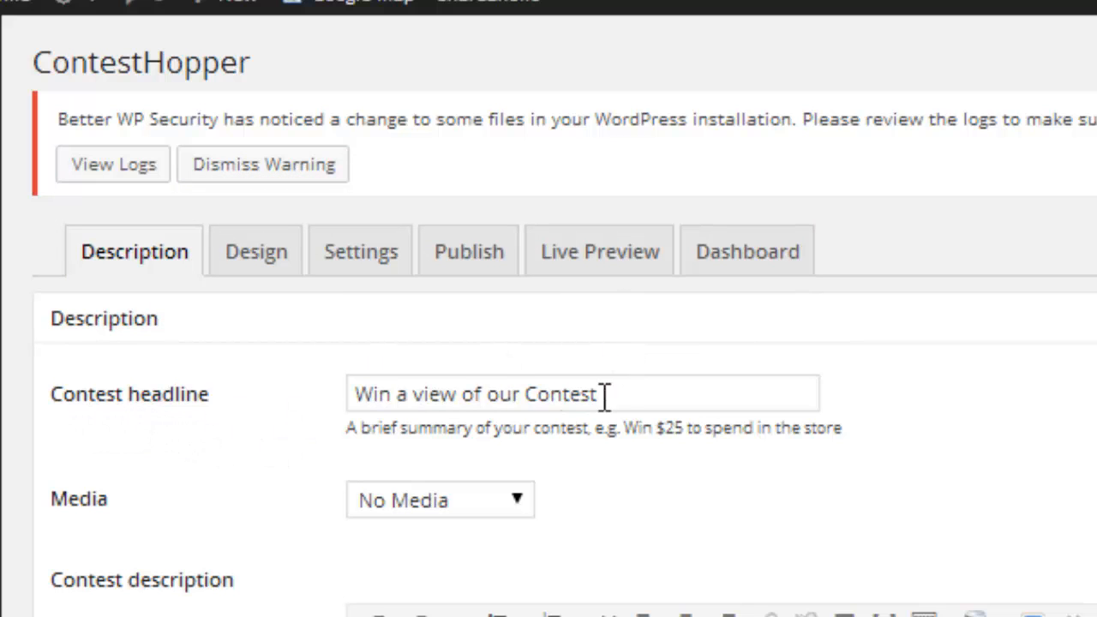
Compare the contest headline with its display on the public Contest page and check the available media types.
{"action": "left_click_drag", "start_coordinate": [604, 396], "coordinate": [282, 400]}
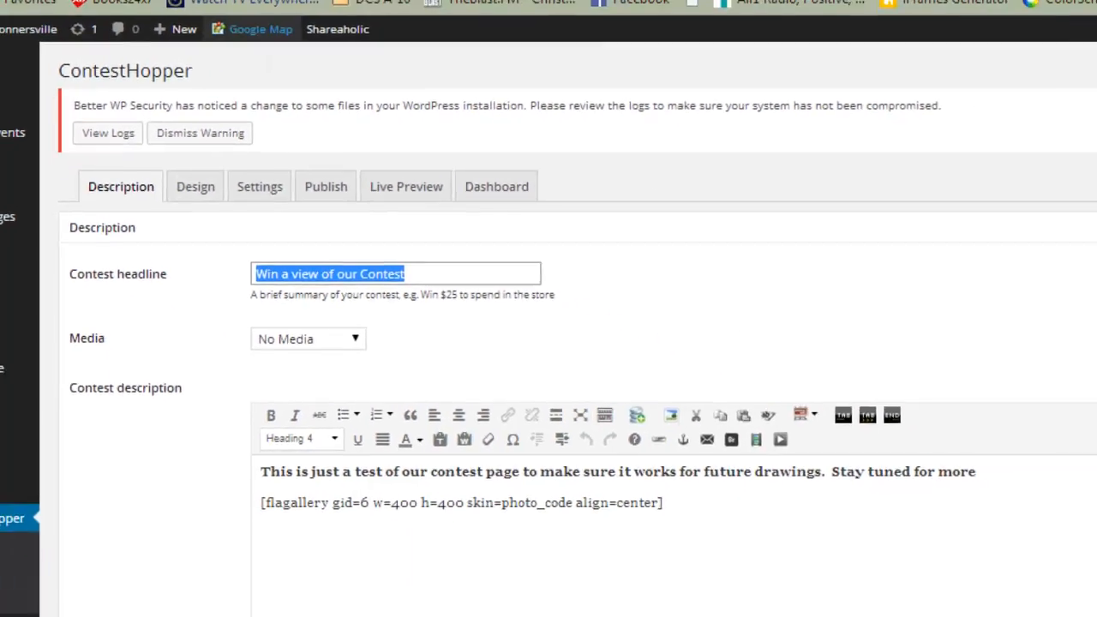
{"action": "left_click", "coordinate": [167, 6]}
{"action": "left_click", "coordinate": [554, 229]}
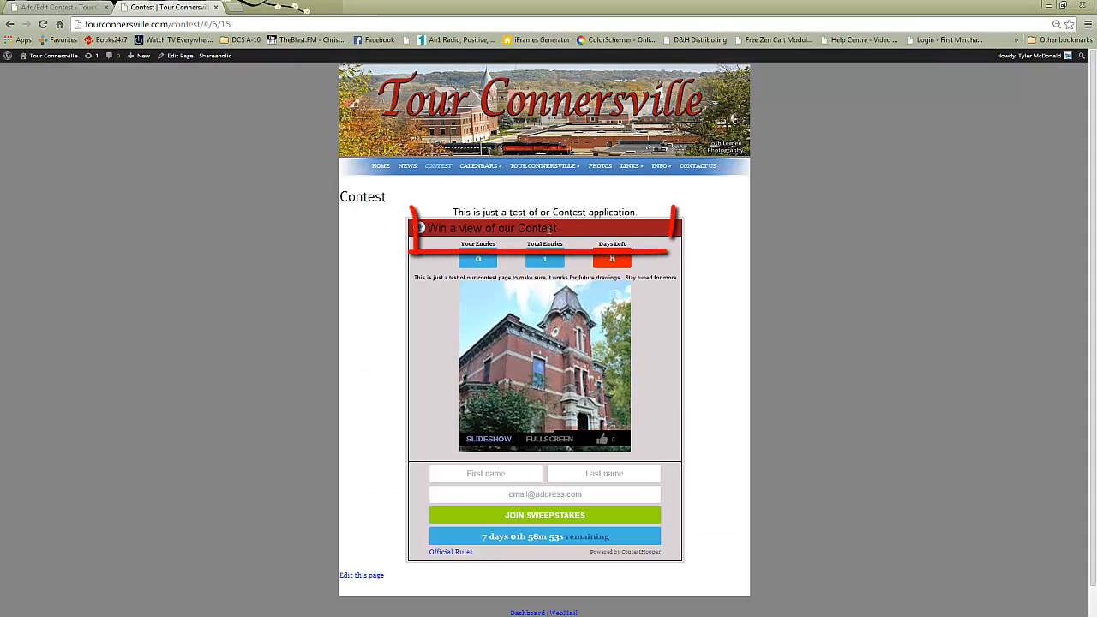
{"action": "left_click_drag", "start_coordinate": [549, 229], "coordinate": [422, 229]}
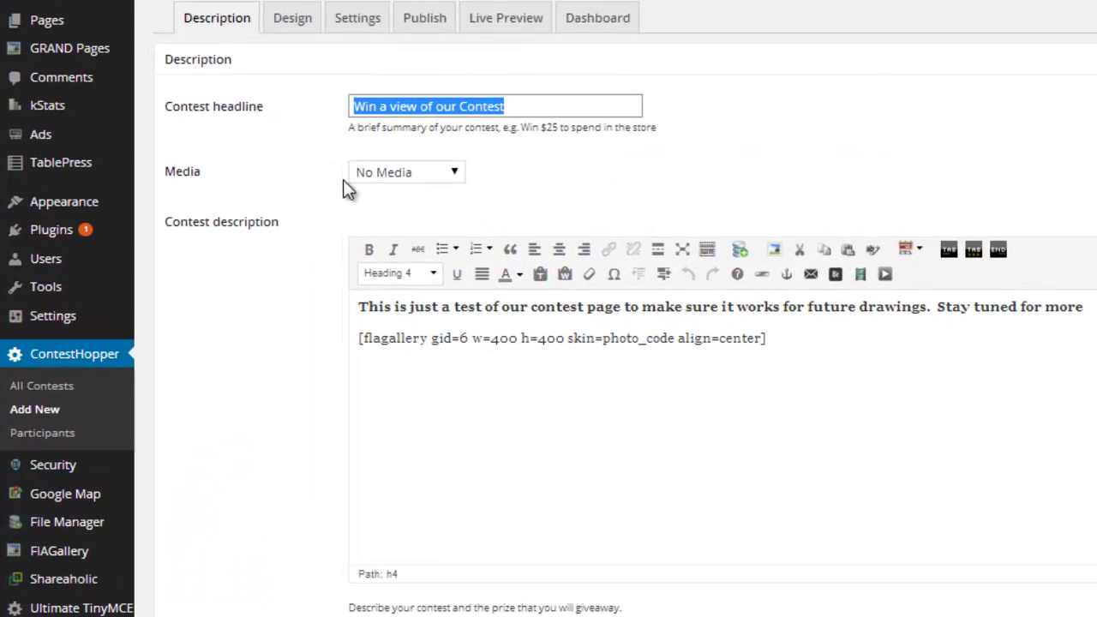
{"action": "left_click", "coordinate": [451, 174]}
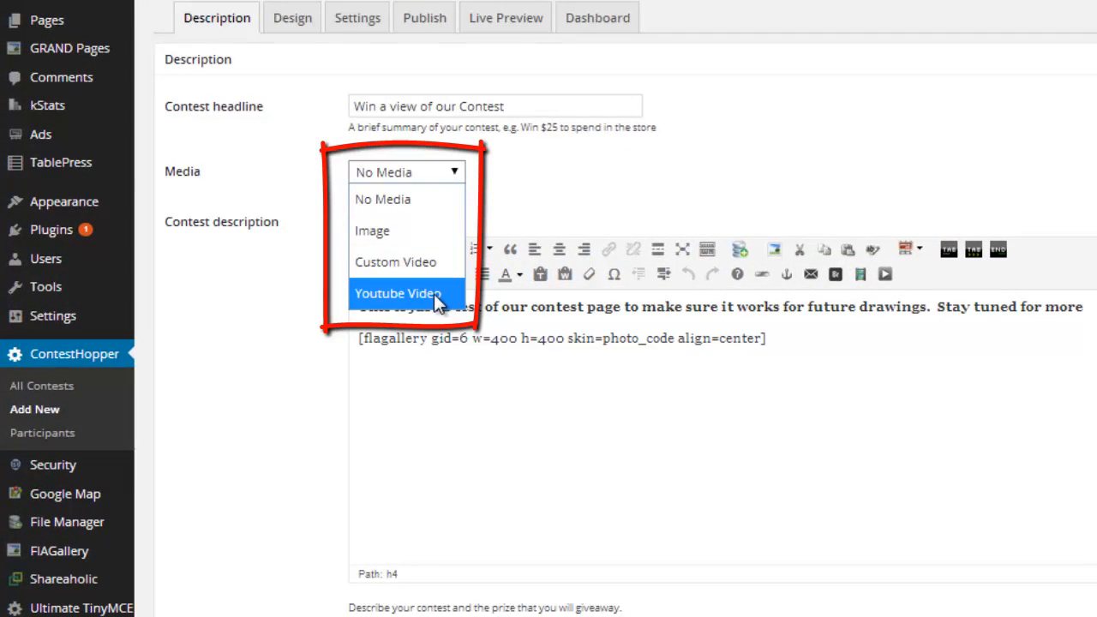
{"action": "left_click", "coordinate": [514, 174]}
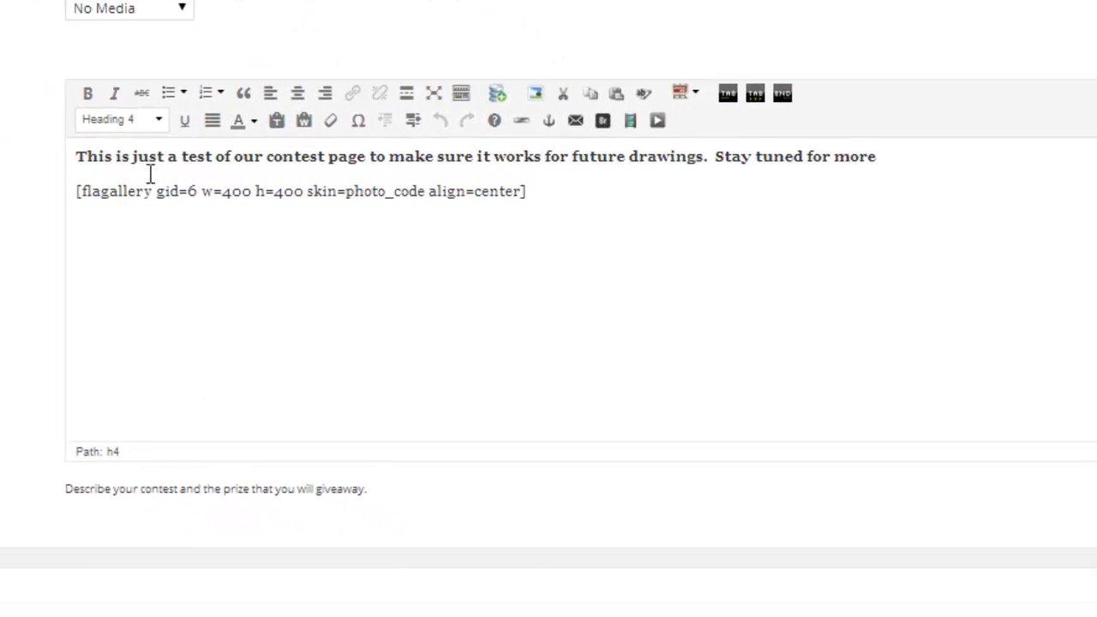
Compare the contest description's text and flagallery shortcode with the description and slideshow on the public Contest page.
{"action": "left_click_drag", "start_coordinate": [146, 146], "coordinate": [583, 210]}
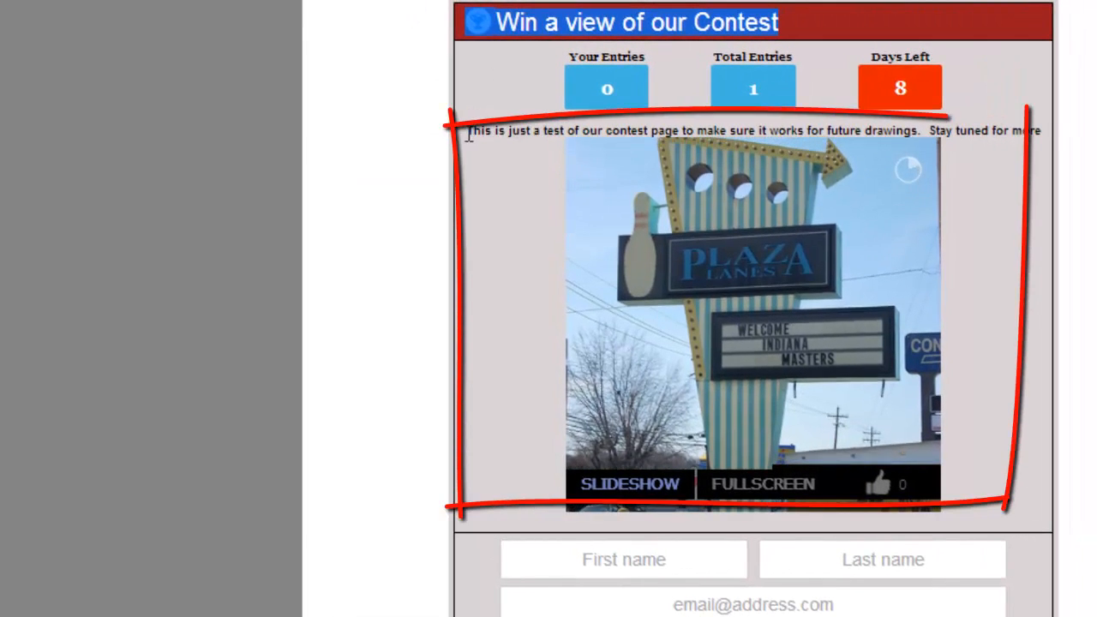
{"action": "left_click_drag", "start_coordinate": [469, 134], "coordinate": [876, 135]}
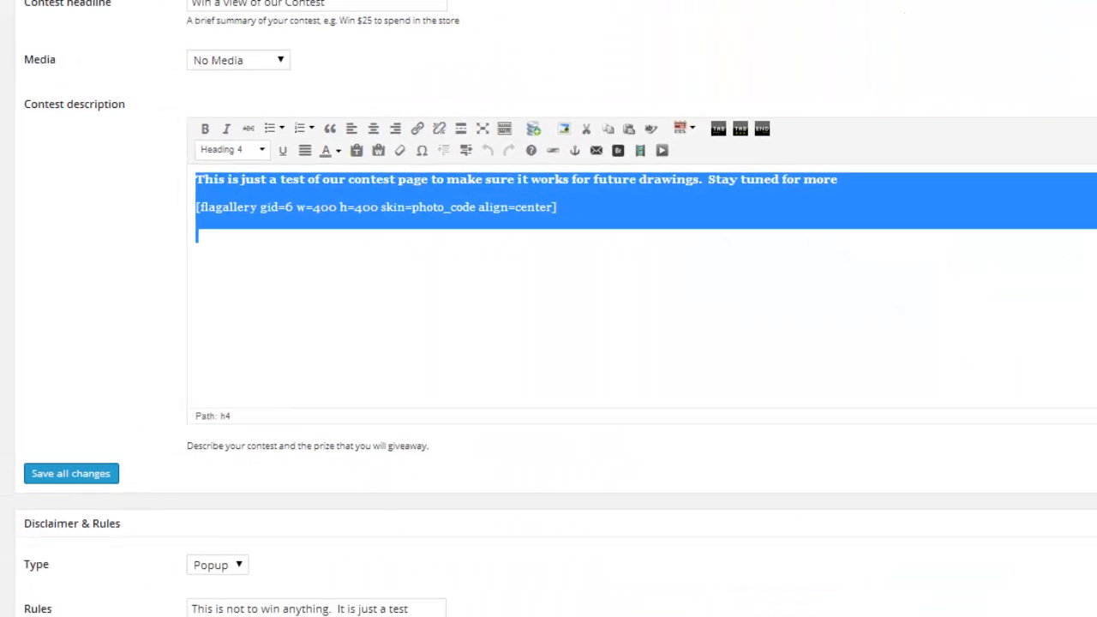
{"action": "left_click", "coordinate": [835, 185]}
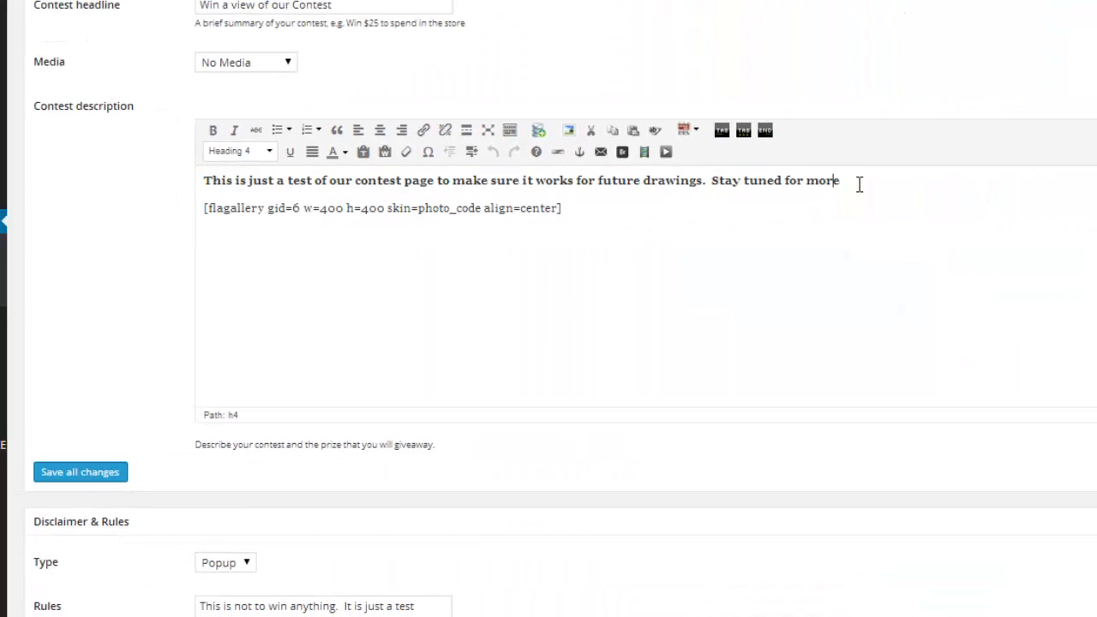
{"action": "left_click_drag", "start_coordinate": [353, 163], "coordinate": [191, 177]}
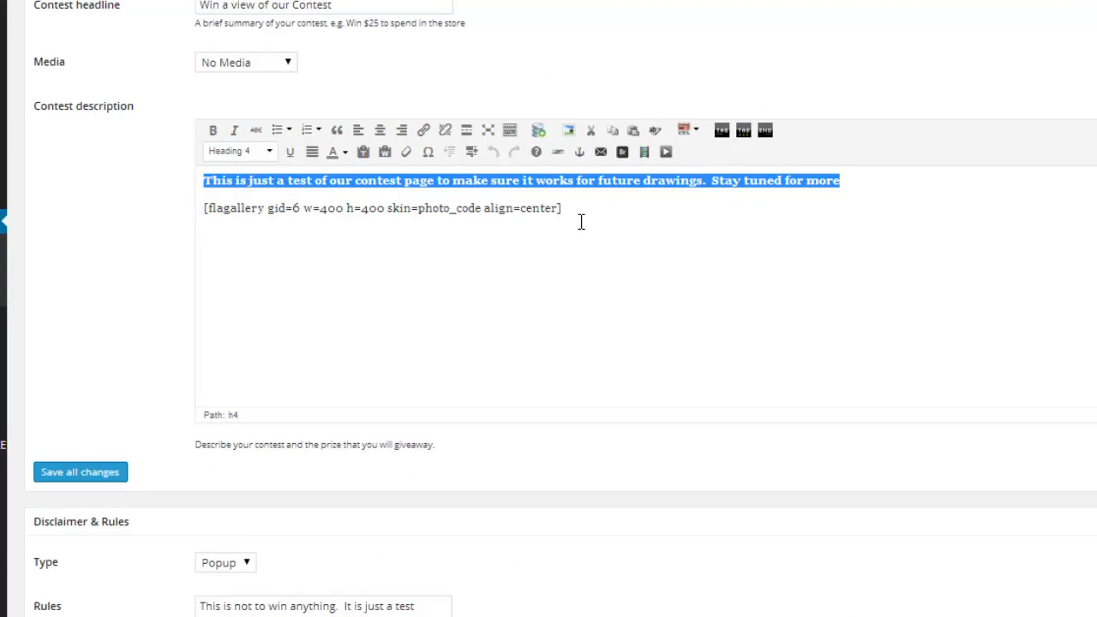
{"action": "left_click_drag", "start_coordinate": [580, 218], "coordinate": [195, 202]}
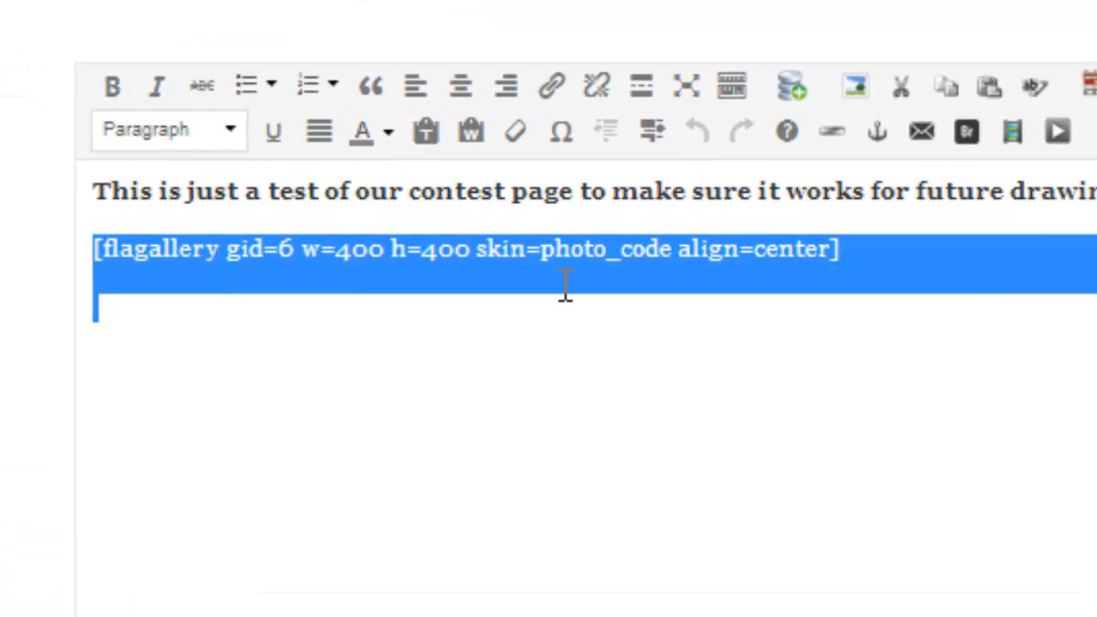
{"action": "left_click", "coordinate": [845, 250]}
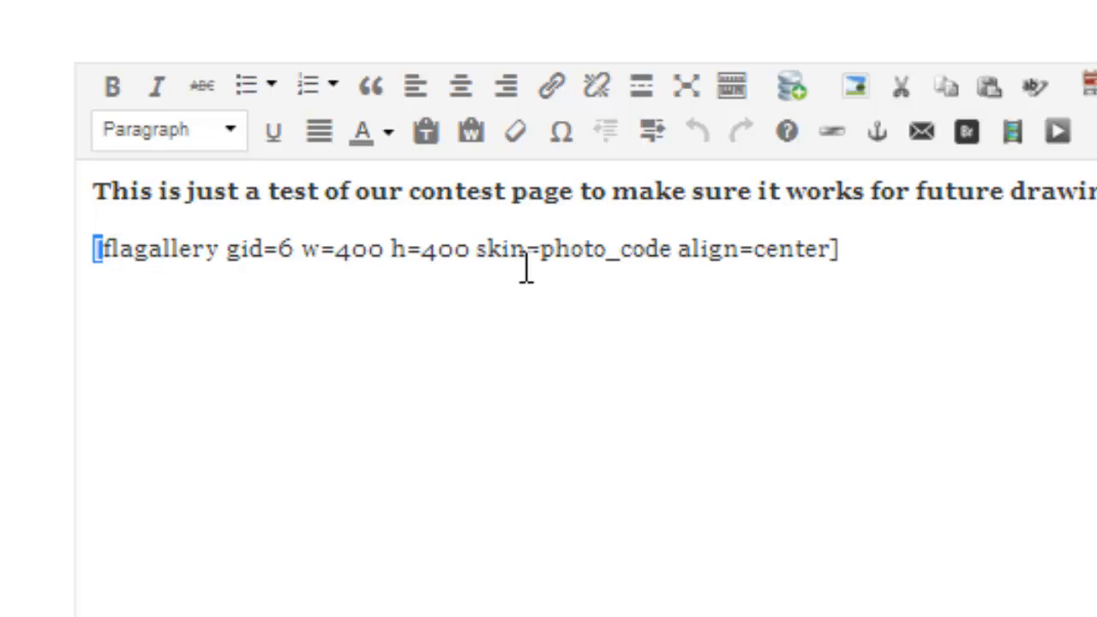
{"action": "left_click_drag", "start_coordinate": [824, 257], "coordinate": [94, 251]}
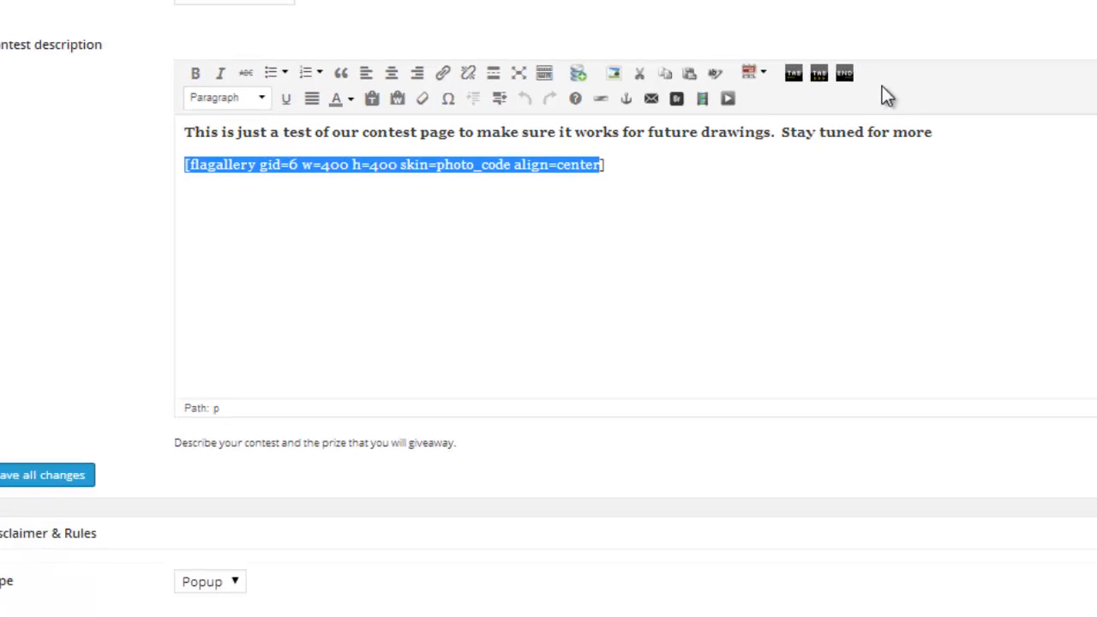
Format the opening sentence of the contest description as Heading 4.
{"action": "mouse_move", "coordinate": [882, 64]}
{"action": "left_mouse_down"}
{"action": "mouse_move", "coordinate": [775, 121]}
{"action": "mouse_move", "coordinate": [555, 118]}
{"action": "left_mouse_up"}
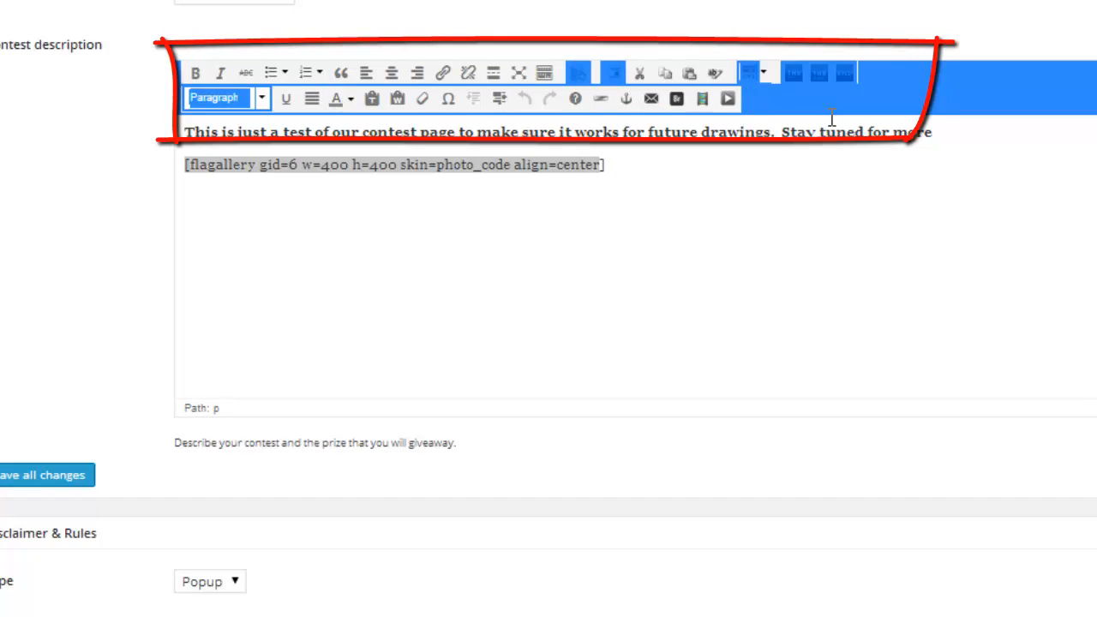
{"action": "left_click", "coordinate": [588, 167]}
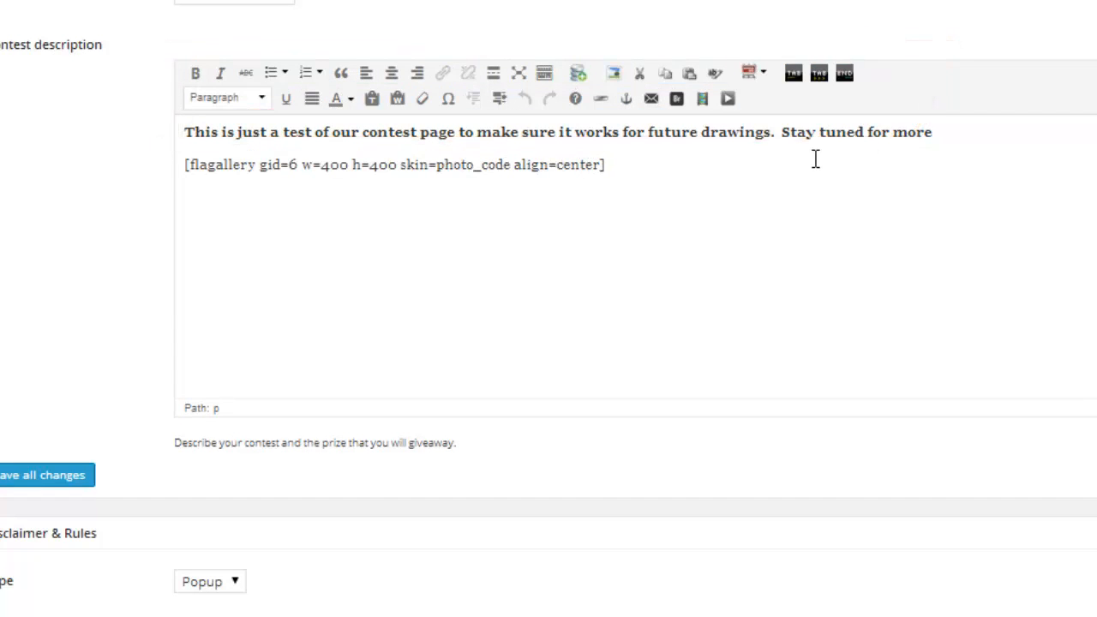
{"action": "left_click_drag", "start_coordinate": [941, 136], "coordinate": [180, 134]}
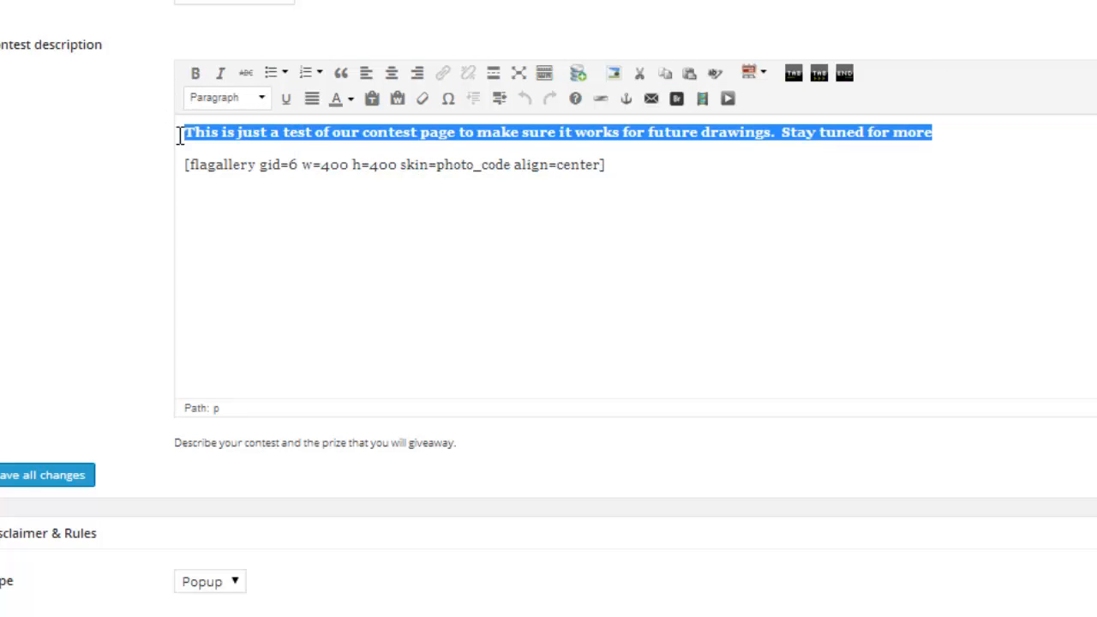
{"action": "key", "text": "alt+shift+4"}
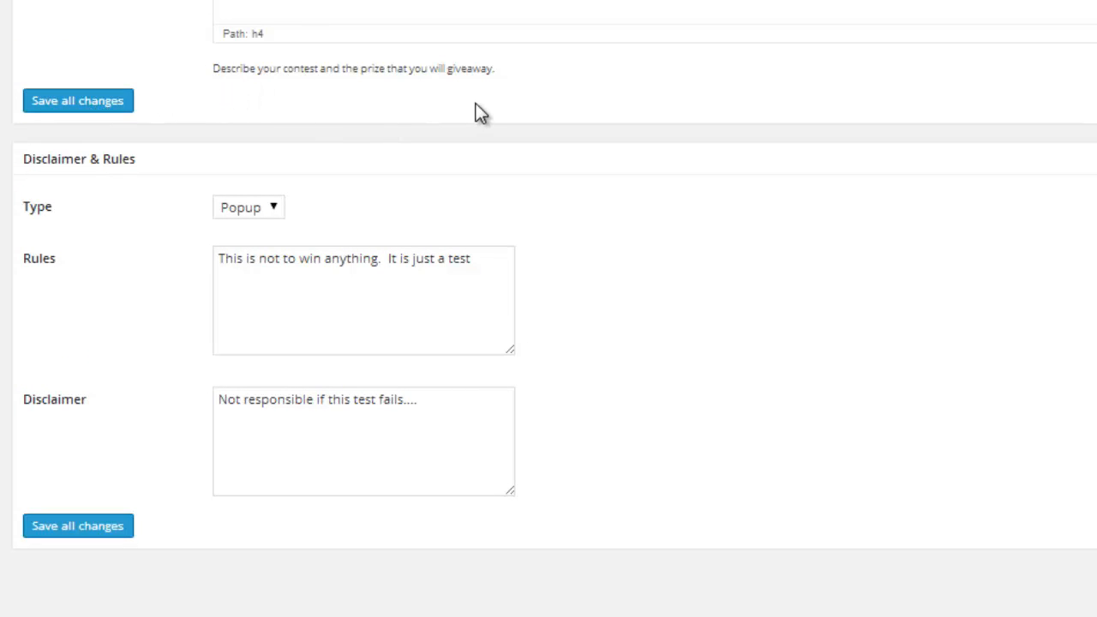
Check the Disclaimer & Rules type options, leave Popup selected, and save the description settings to proceed to Design.
{"action": "scroll", "coordinate": [646, 209], "scroll_direction": "down", "scroll_amount": 3}
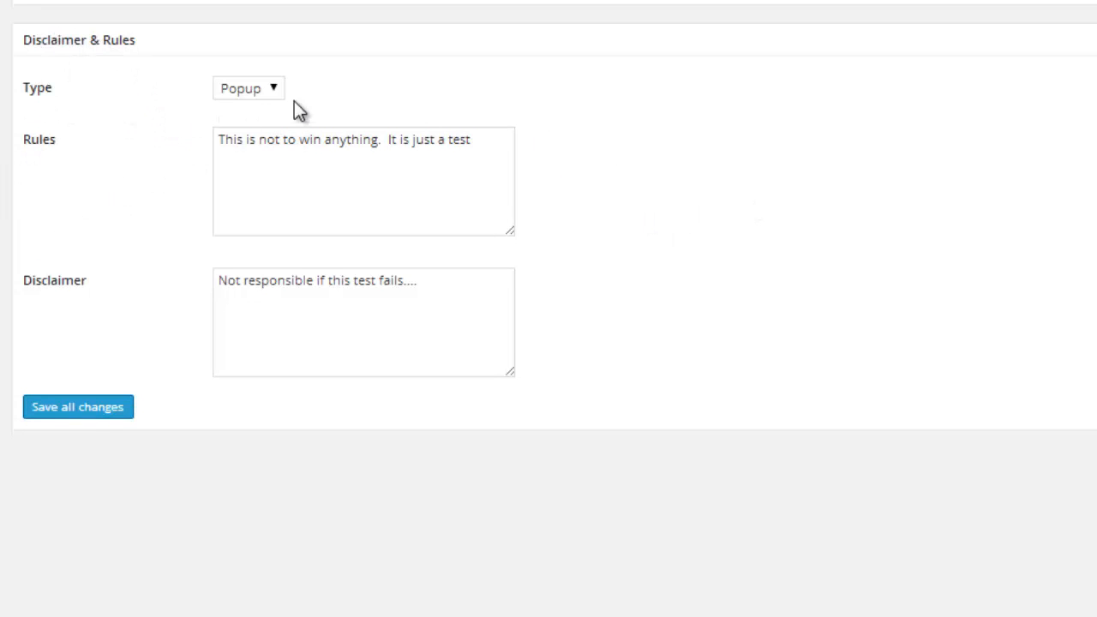
{"action": "left_click", "coordinate": [276, 88]}
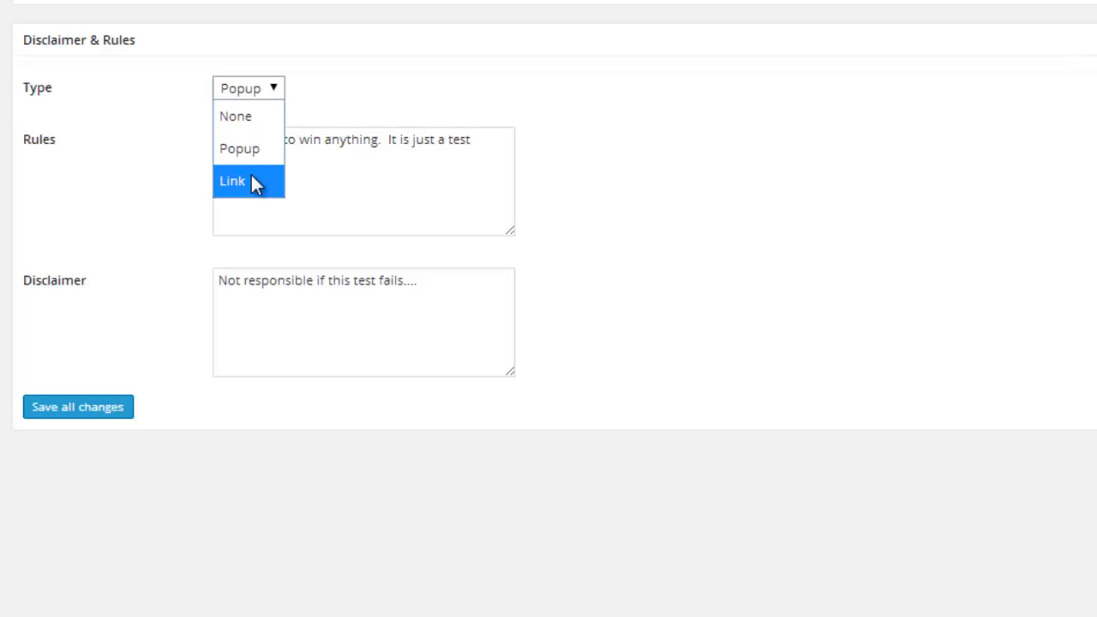
{"action": "left_click", "coordinate": [720, 177]}
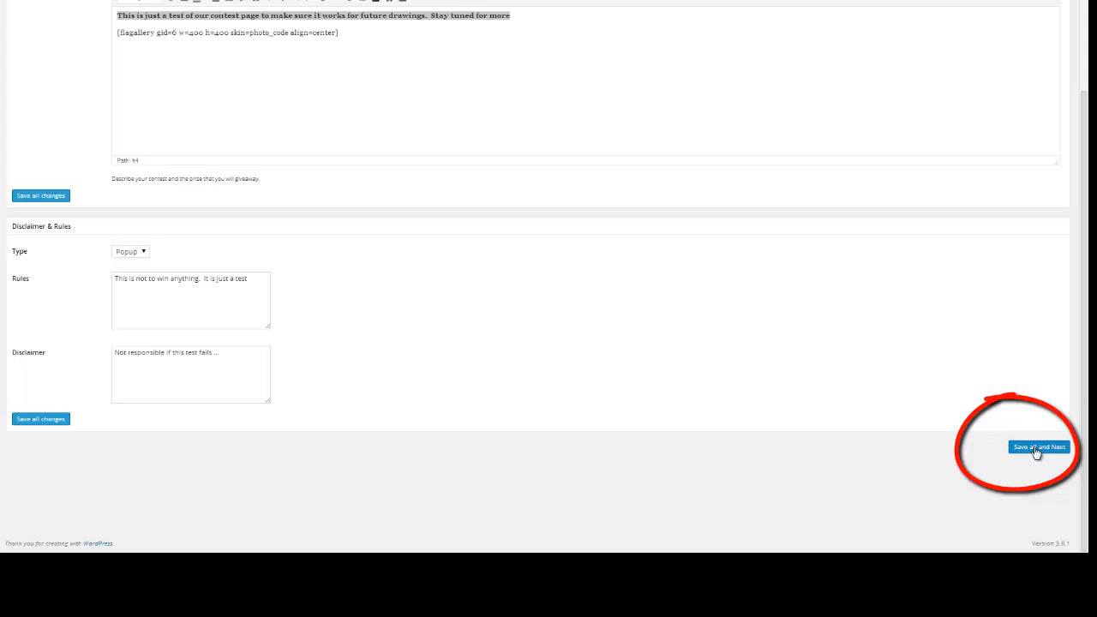
{"action": "left_click", "coordinate": [1035, 448]}
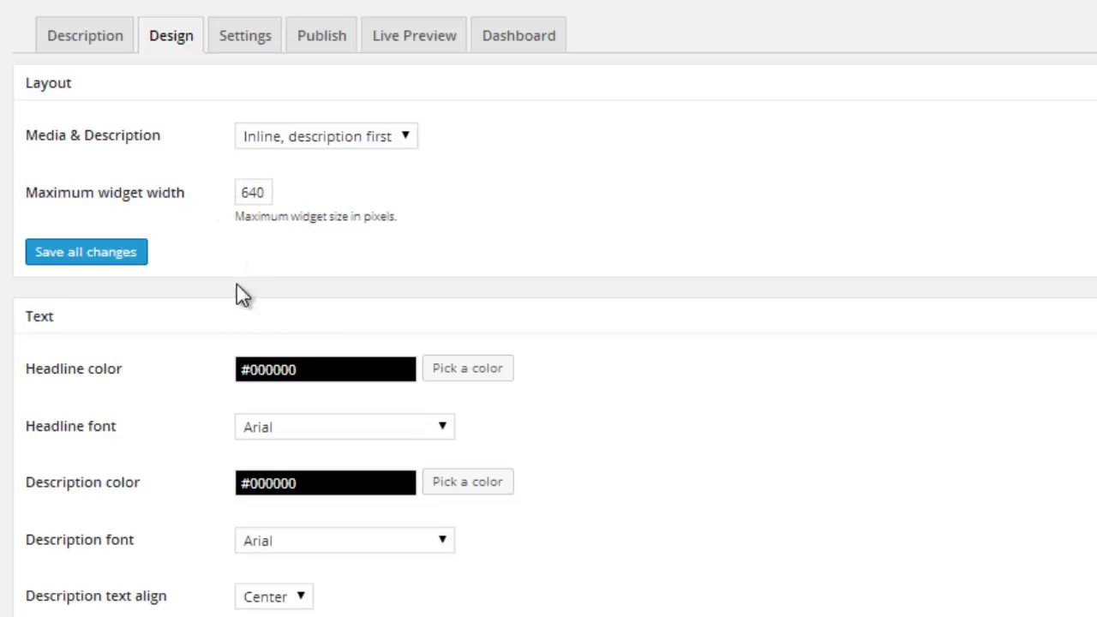
Review the contest's layout and text design options, and save them to proceed to Settings.
{"action": "scroll", "coordinate": [199, 322], "scroll_direction": "down", "scroll_amount": 3}
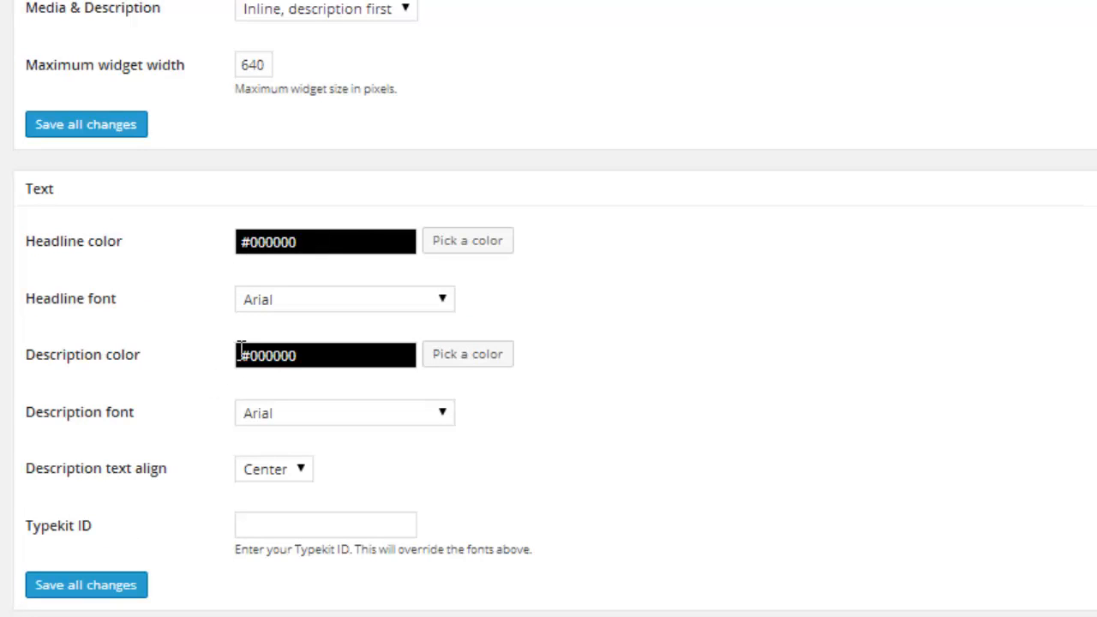
{"action": "scroll", "coordinate": [818, 403], "scroll_direction": "down", "scroll_amount": 1}
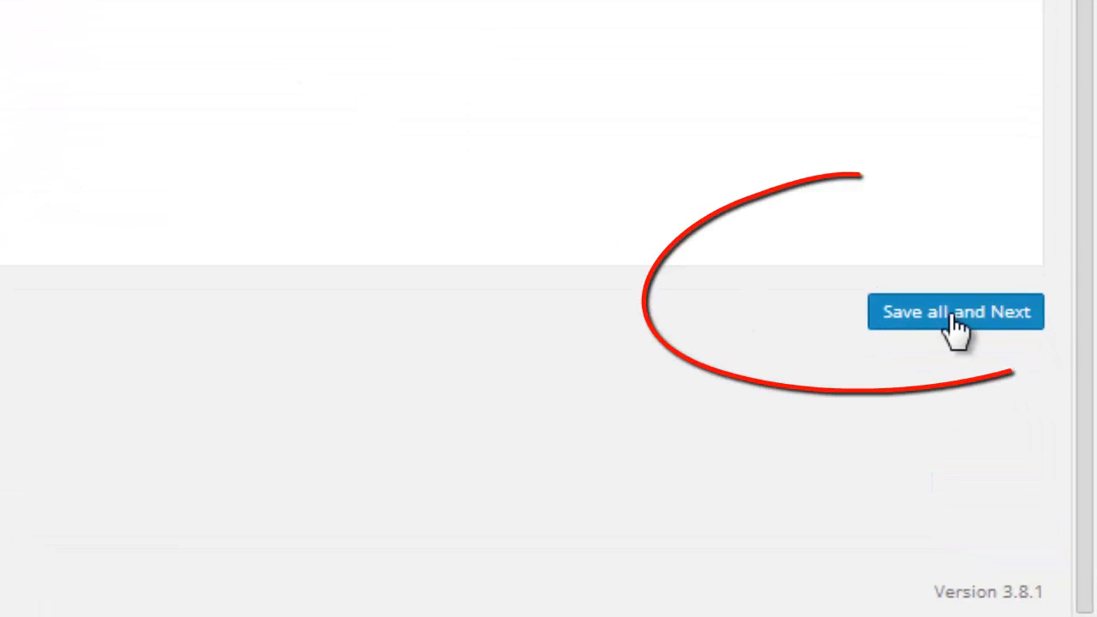
{"action": "left_click", "coordinate": [957, 319]}
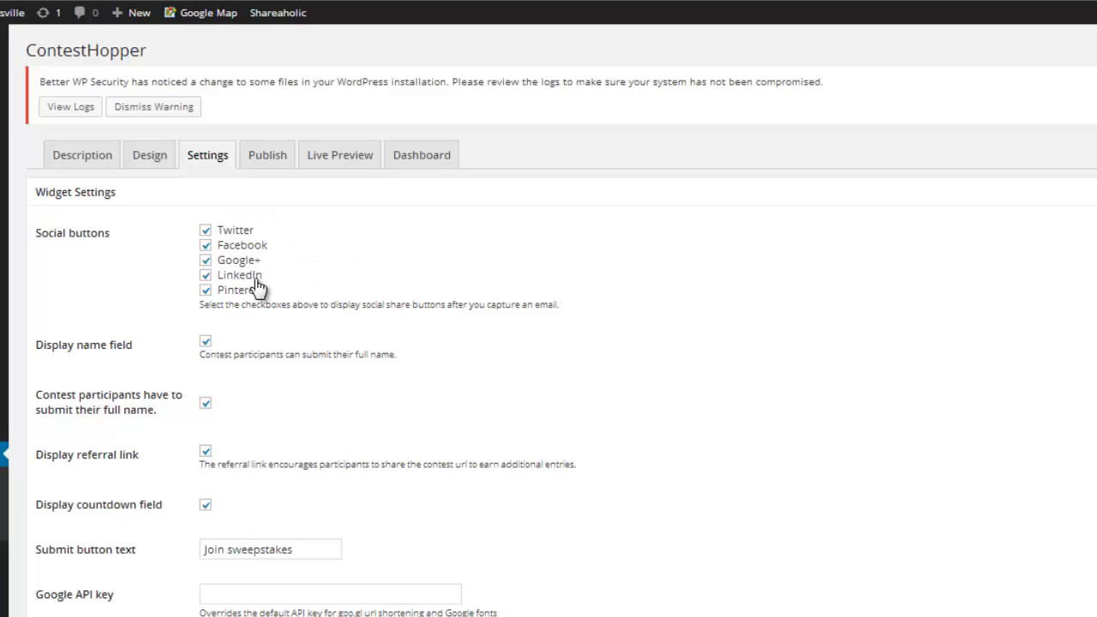
Review the widget and social network settings, comparing the submit button text with the button on the public Contest page.
{"action": "scroll", "coordinate": [417, 357], "scroll_direction": "down", "scroll_amount": 1}
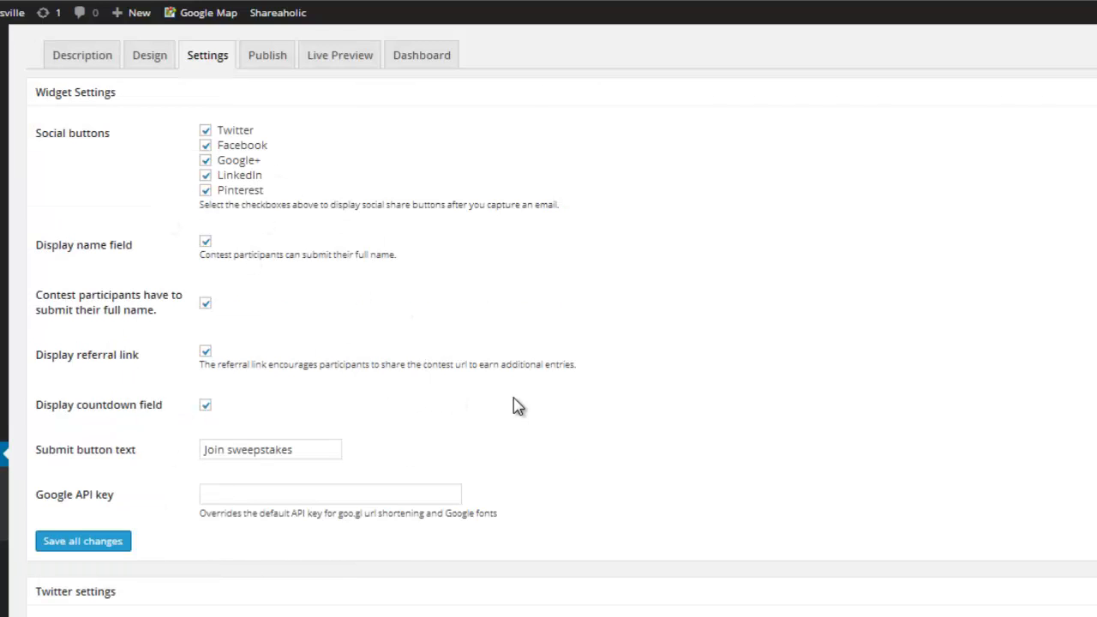
{"action": "scroll", "coordinate": [515, 404], "scroll_direction": "down", "scroll_amount": 1}
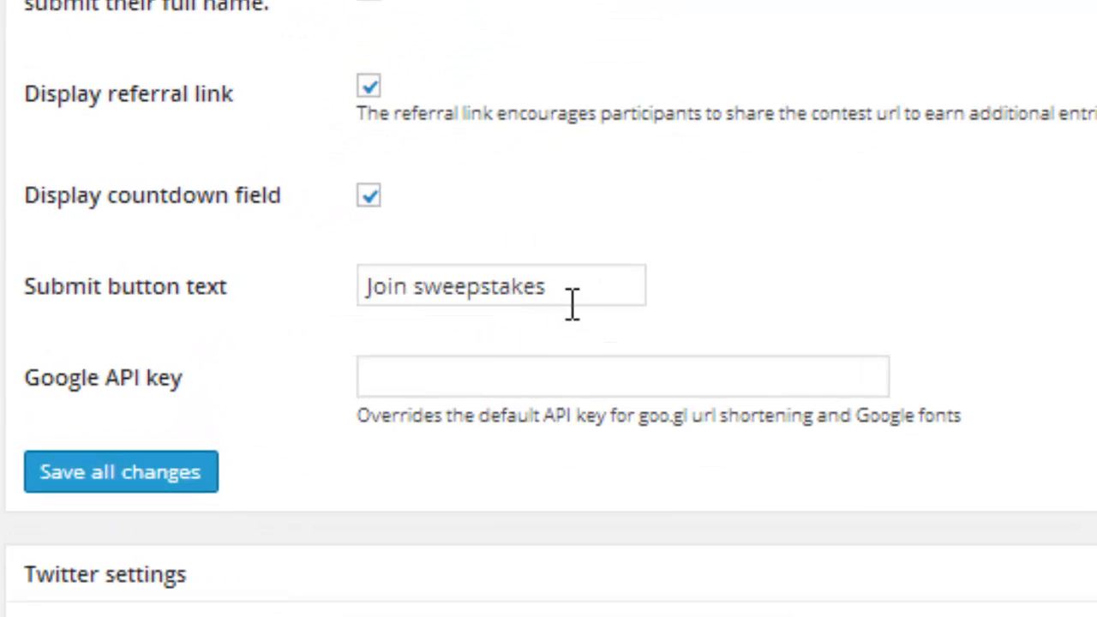
{"action": "left_click_drag", "start_coordinate": [576, 295], "coordinate": [314, 294]}
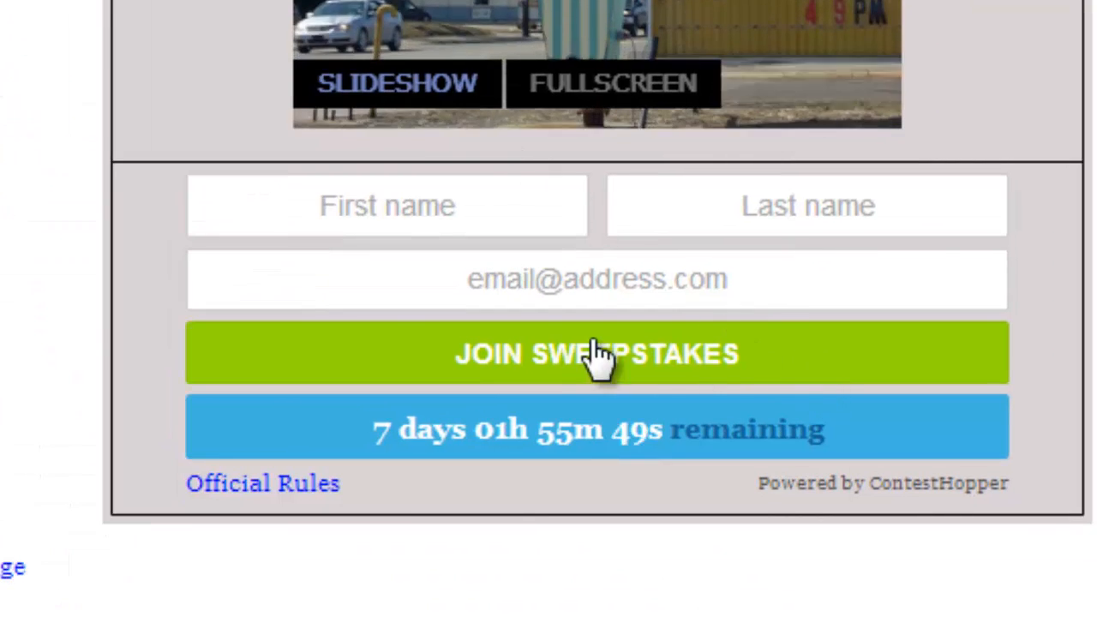
{"action": "left_click", "coordinate": [491, 358]}
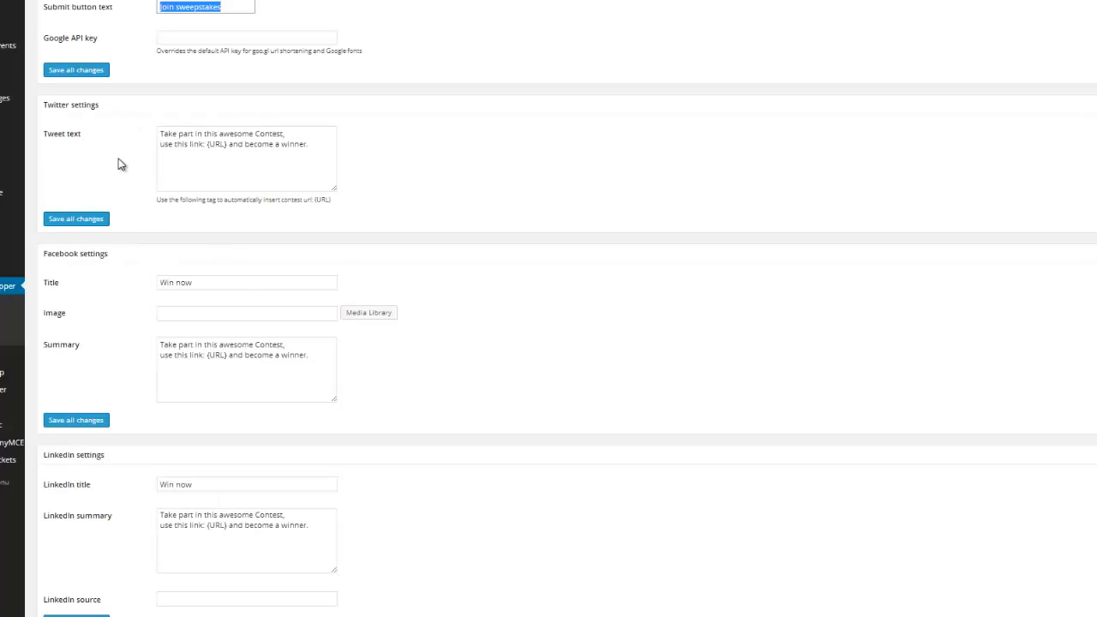
{"action": "scroll", "coordinate": [121, 165], "scroll_direction": "down", "scroll_amount": 1}
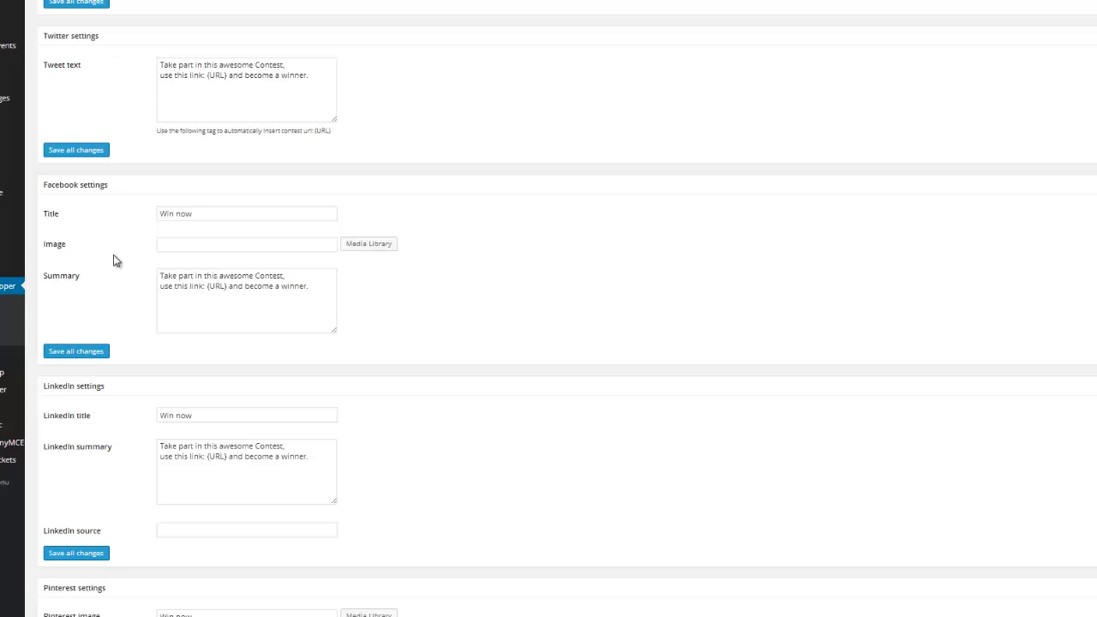
Examine the {URL} tag in the tweet text, and save the contest settings to proceed to Publish.
{"action": "left_click", "coordinate": [226, 75]}
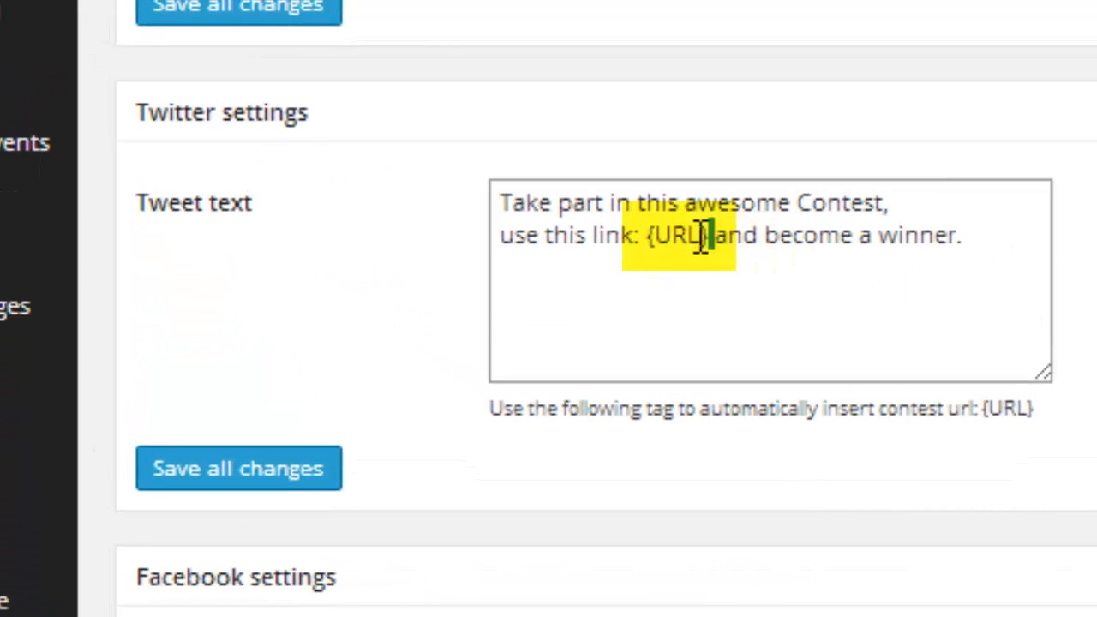
{"action": "left_click_drag", "start_coordinate": [701, 236], "coordinate": [653, 236]}
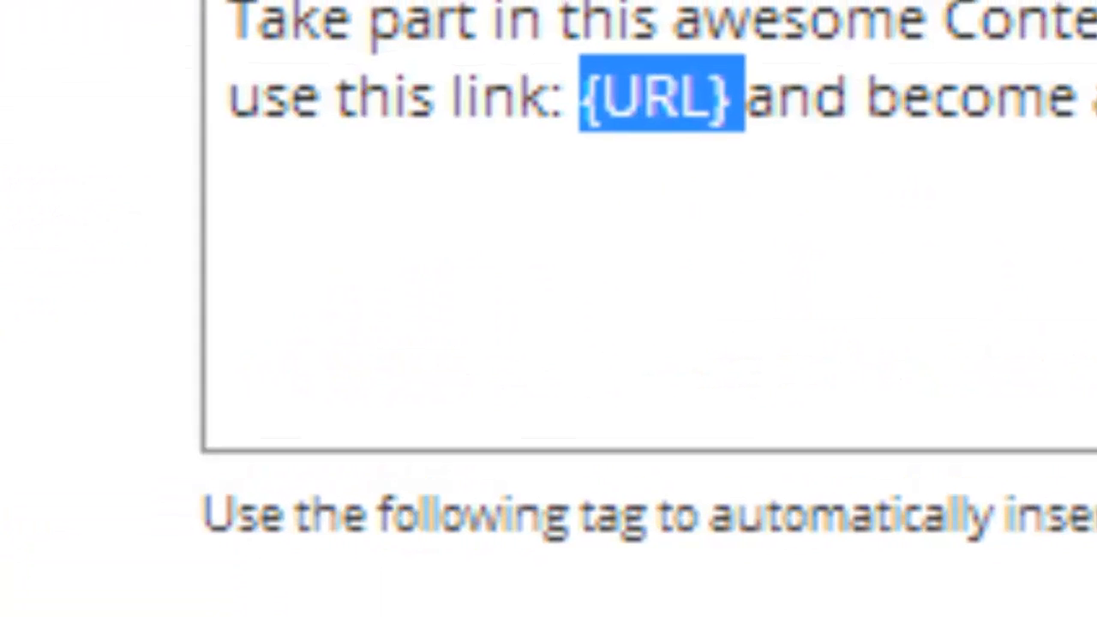
{"action": "left_click", "coordinate": [610, 98]}
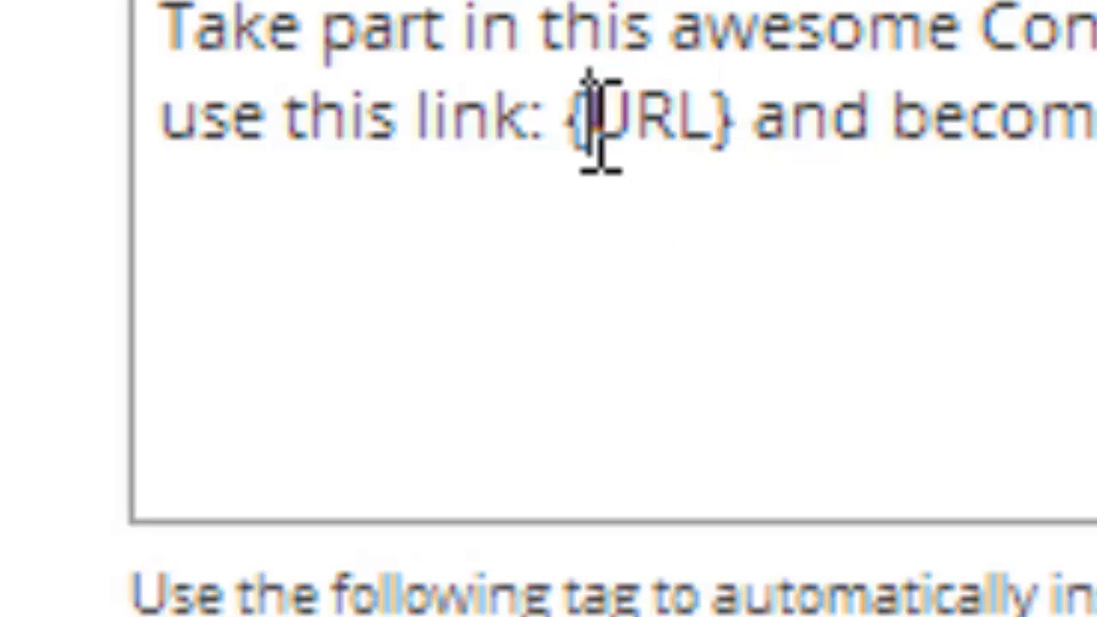
{"action": "left_click_drag", "start_coordinate": [600, 120], "coordinate": [580, 118]}
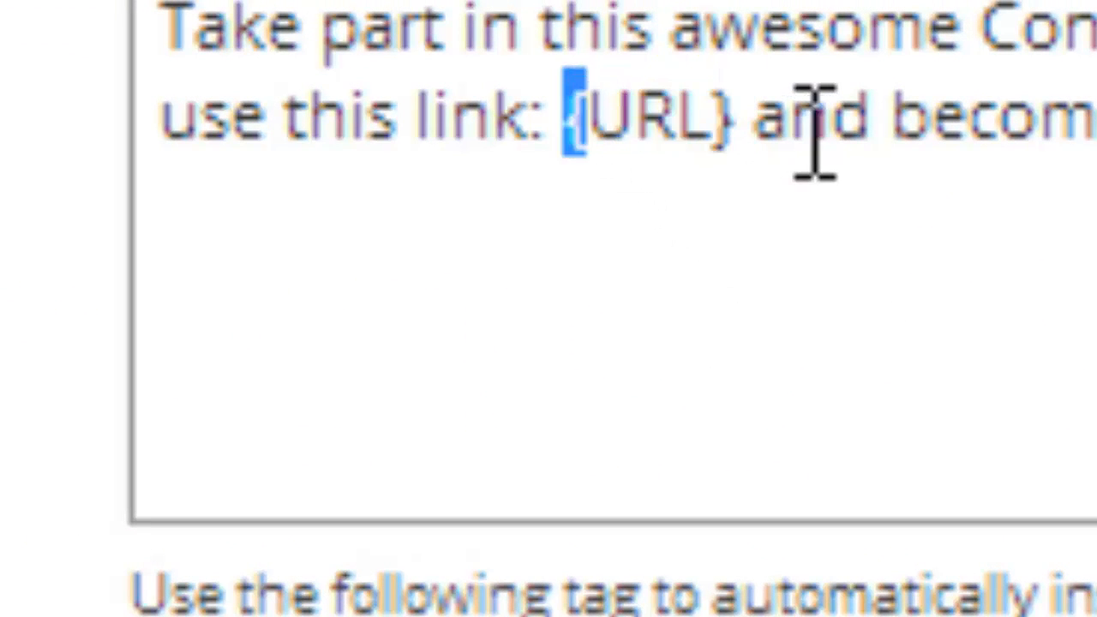
{"action": "left_click_drag", "start_coordinate": [745, 128], "coordinate": [729, 123]}
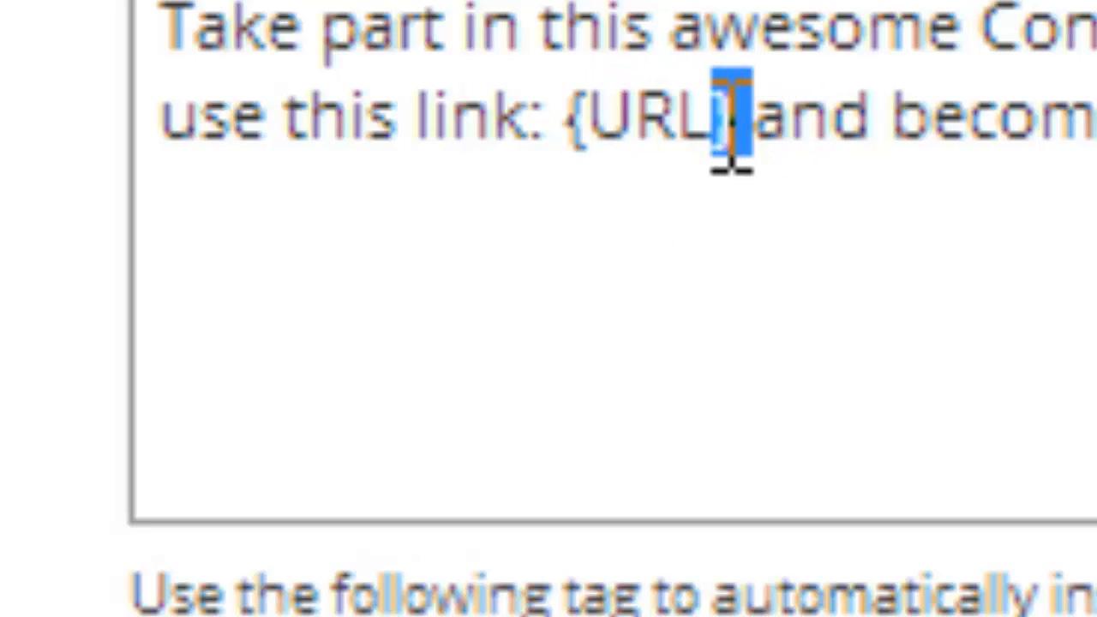
{"action": "left_click", "coordinate": [578, 137]}
{"action": "left_click_drag", "start_coordinate": [571, 120], "coordinate": [749, 157]}
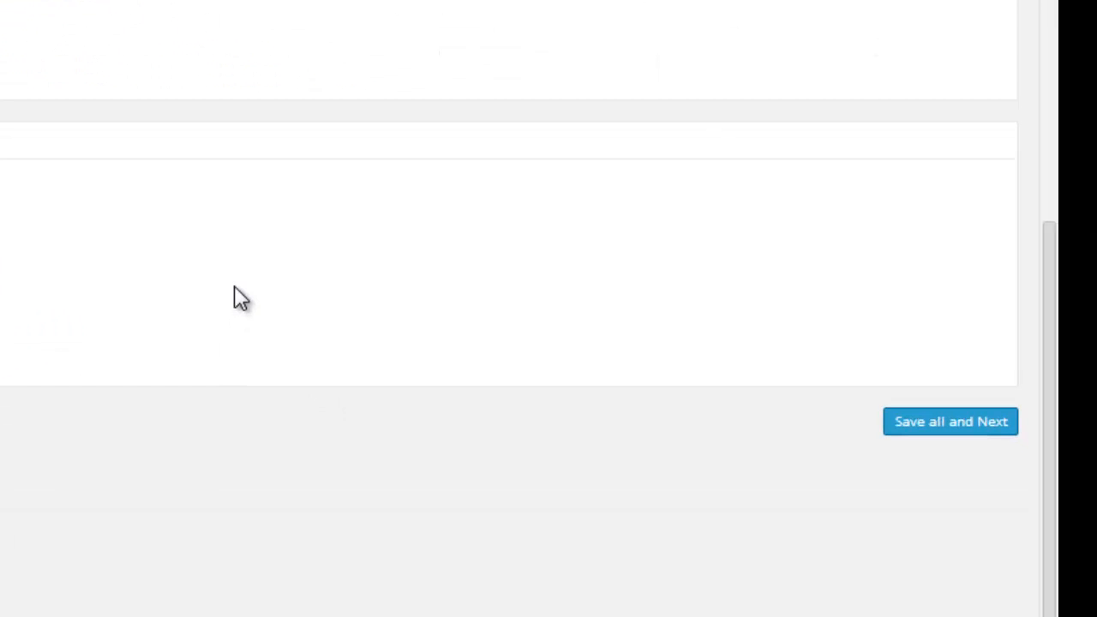
{"action": "left_click", "coordinate": [958, 425]}
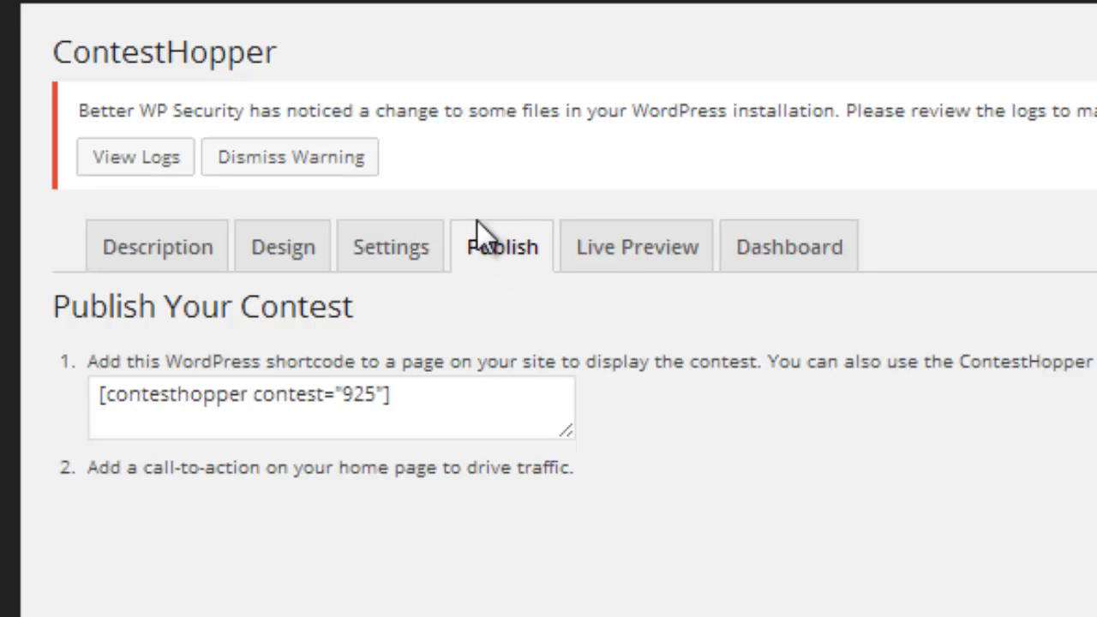
Examine the shortcode [contesthopper contest="925"] and its enclosing brackets in the publishing instructions.
{"action": "left_click_drag", "start_coordinate": [455, 400], "coordinate": [81, 396]}
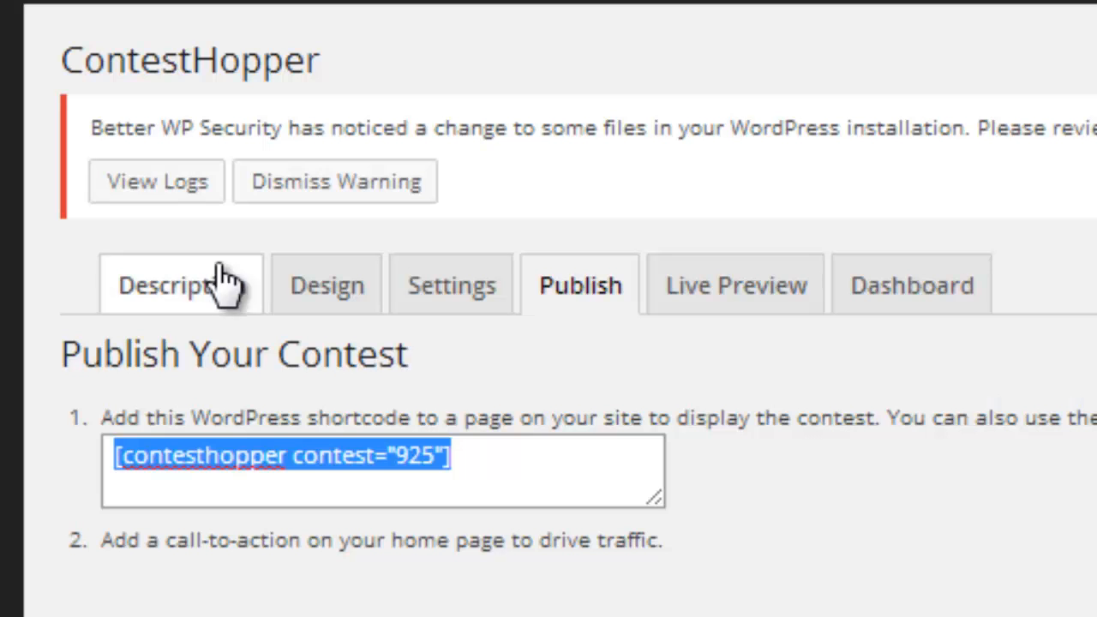
{"action": "left_click", "coordinate": [374, 463]}
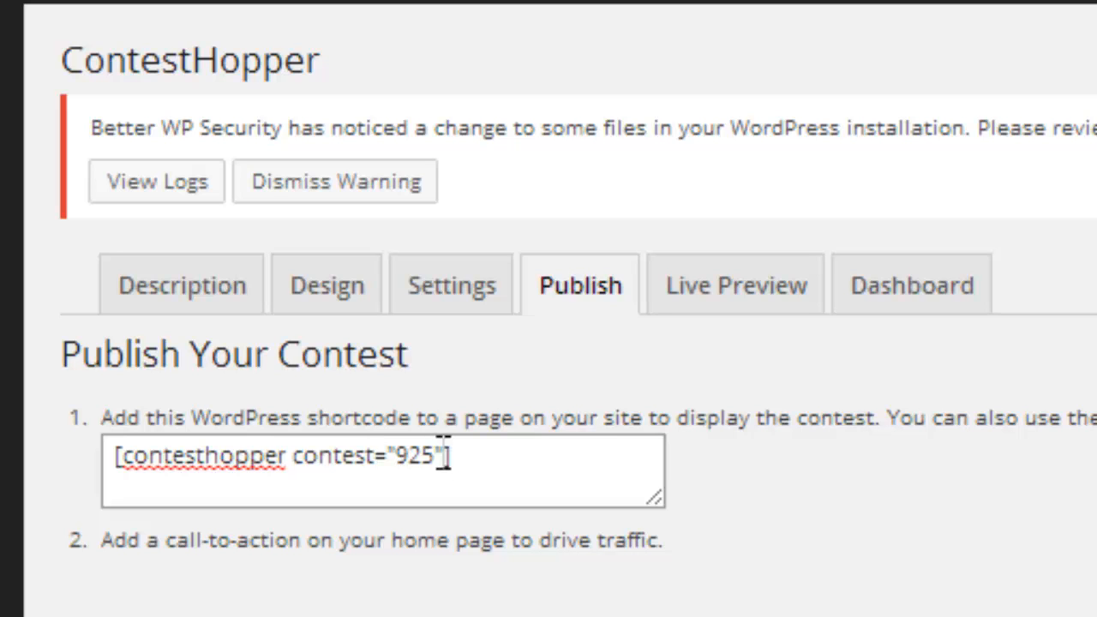
{"action": "left_click_drag", "start_coordinate": [444, 454], "coordinate": [124, 458]}
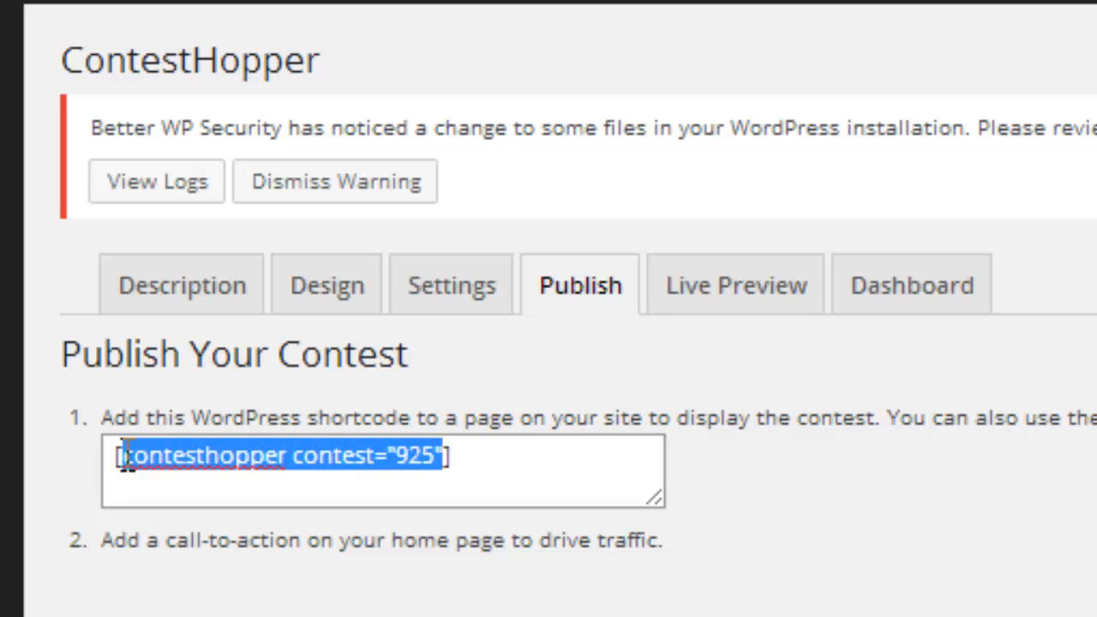
{"action": "left_click", "coordinate": [117, 462]}
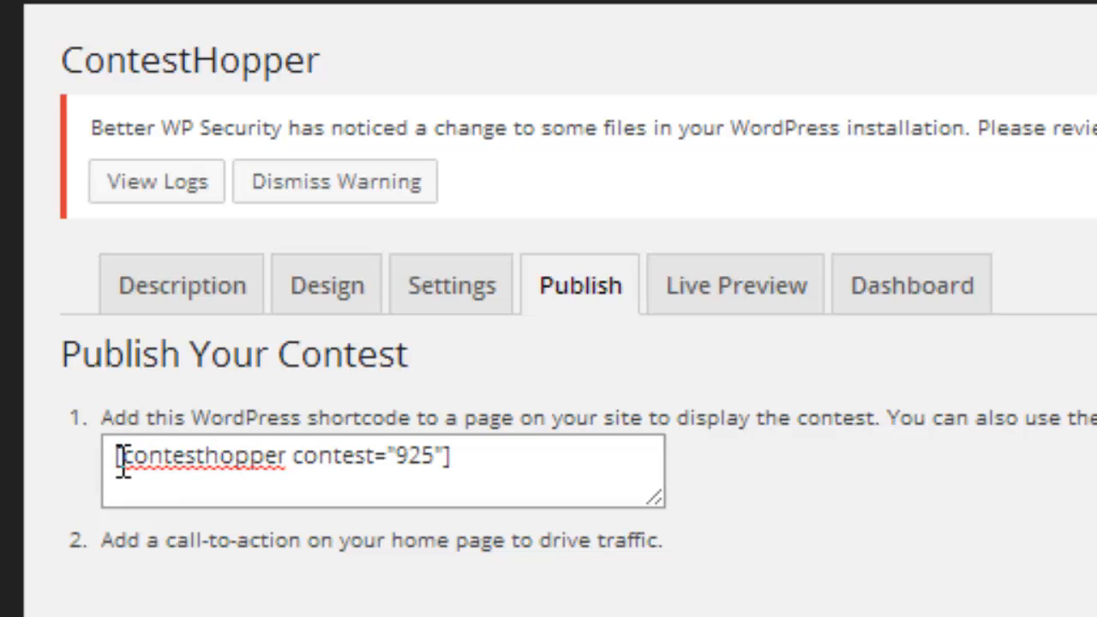
{"action": "left_click_drag", "start_coordinate": [114, 455], "coordinate": [123, 455]}
{"action": "left_click_drag", "start_coordinate": [468, 455], "coordinate": [452, 459]}
{"action": "left_click_drag", "start_coordinate": [395, 447], "coordinate": [396, 454]}
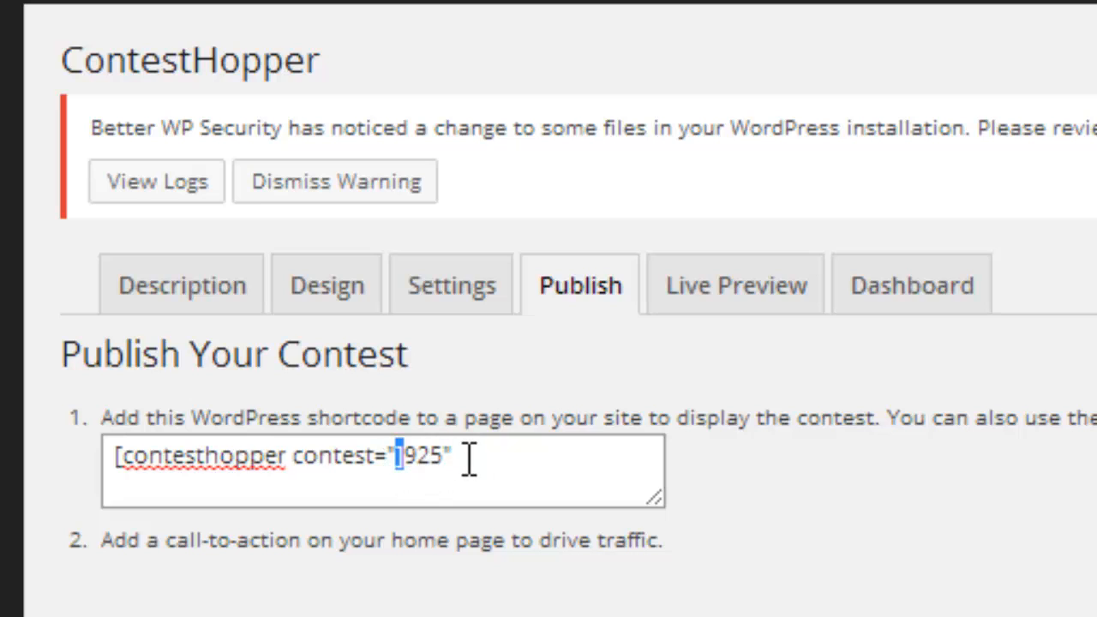
{"action": "left_click", "coordinate": [458, 455]}
{"action": "key", "text": "ctrl+z"}
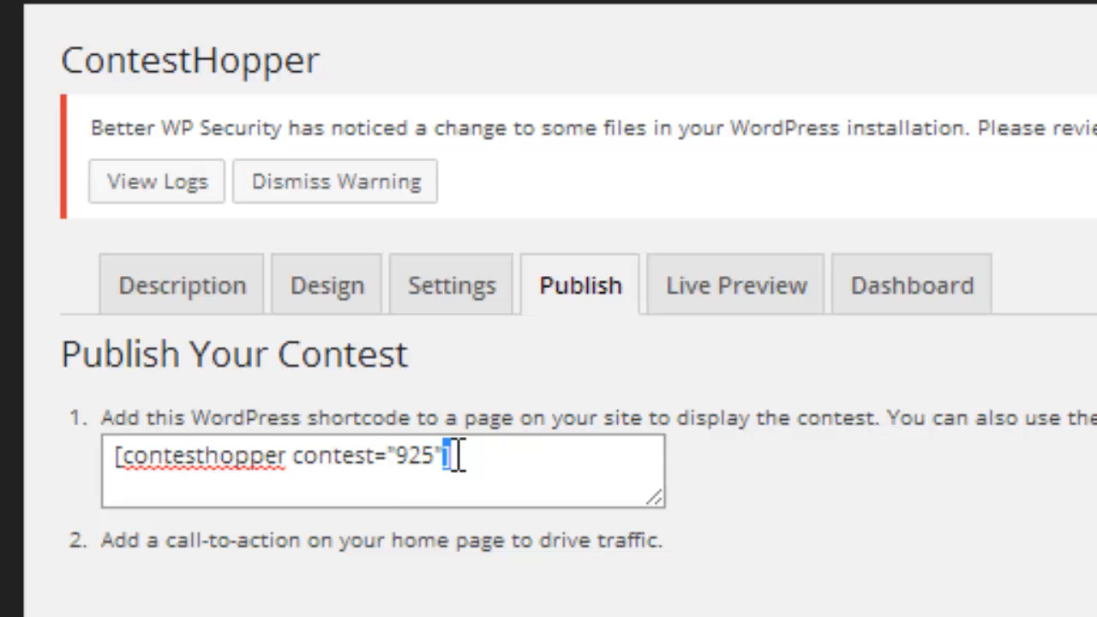
{"action": "left_click", "coordinate": [484, 456]}
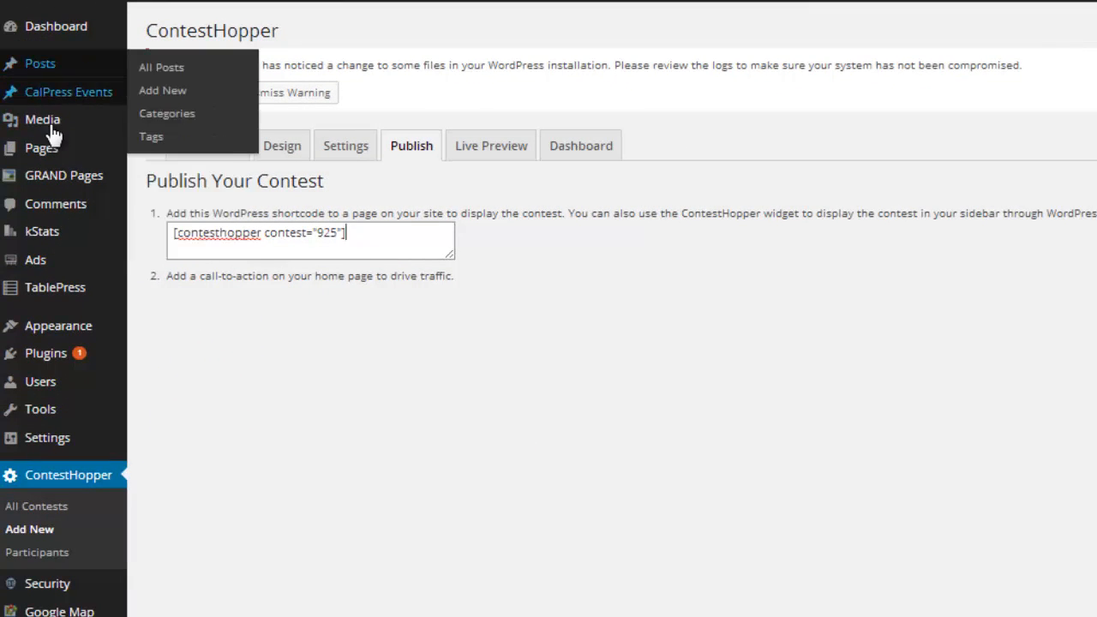
Open the list of all site pages in a new tab and open the Contest page for editing.
{"action": "mouse_move", "coordinate": [49, 158]}
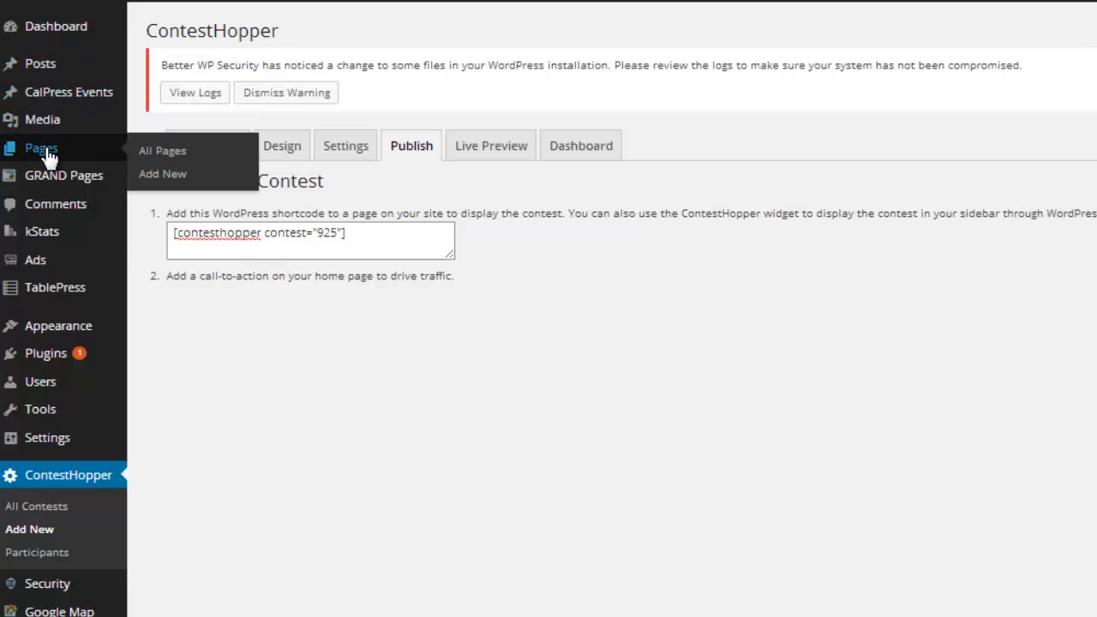
{"action": "right_click", "coordinate": [163, 163]}
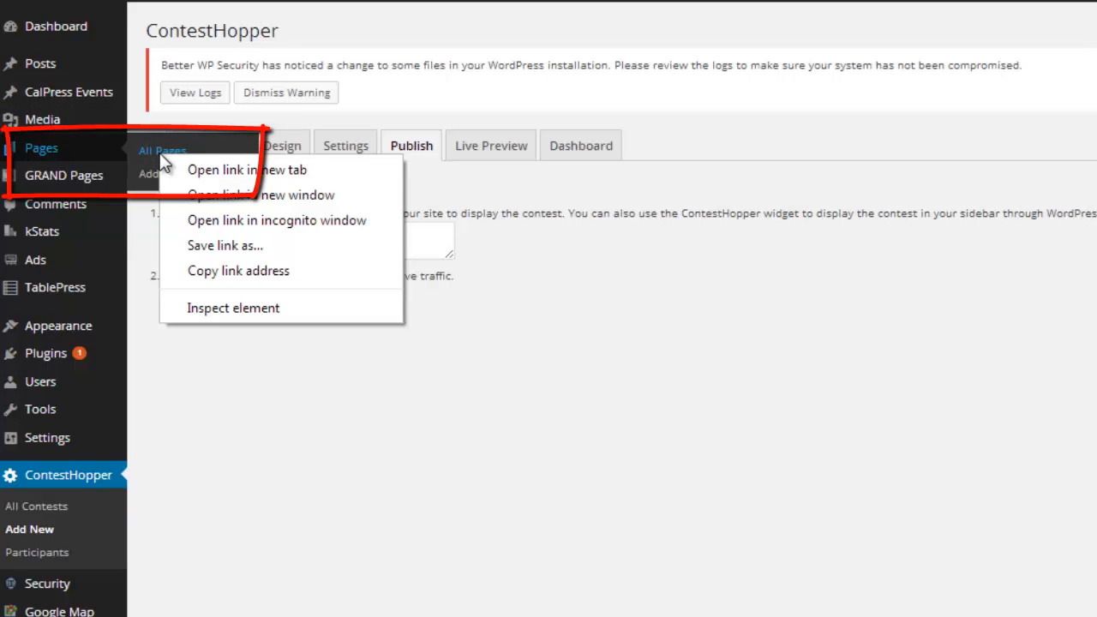
{"action": "left_click", "coordinate": [216, 169]}
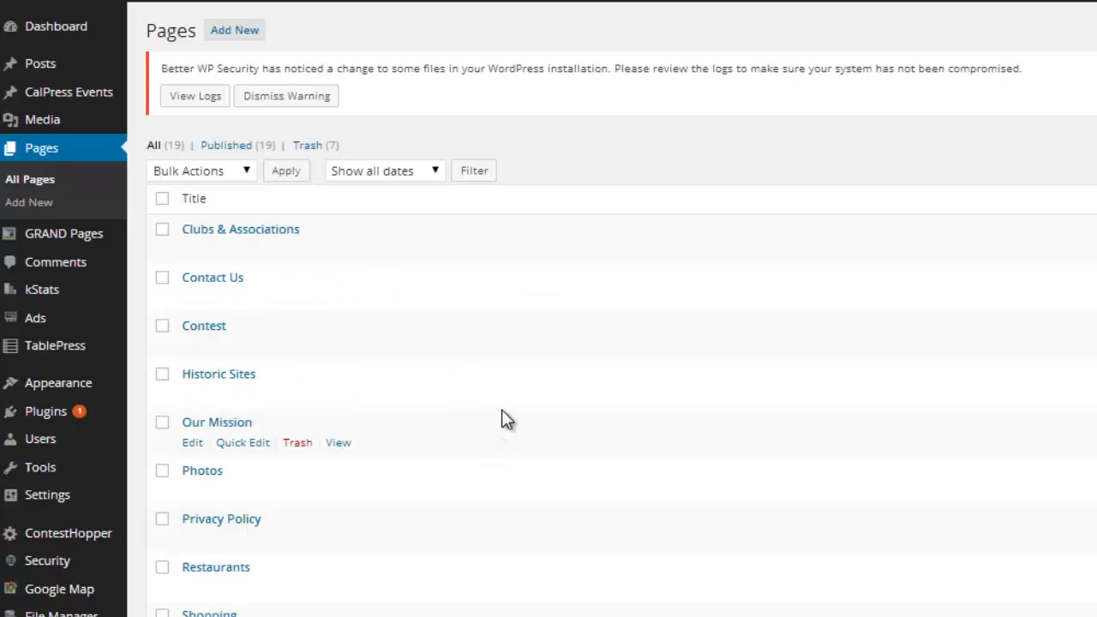
{"action": "left_click", "coordinate": [204, 333]}
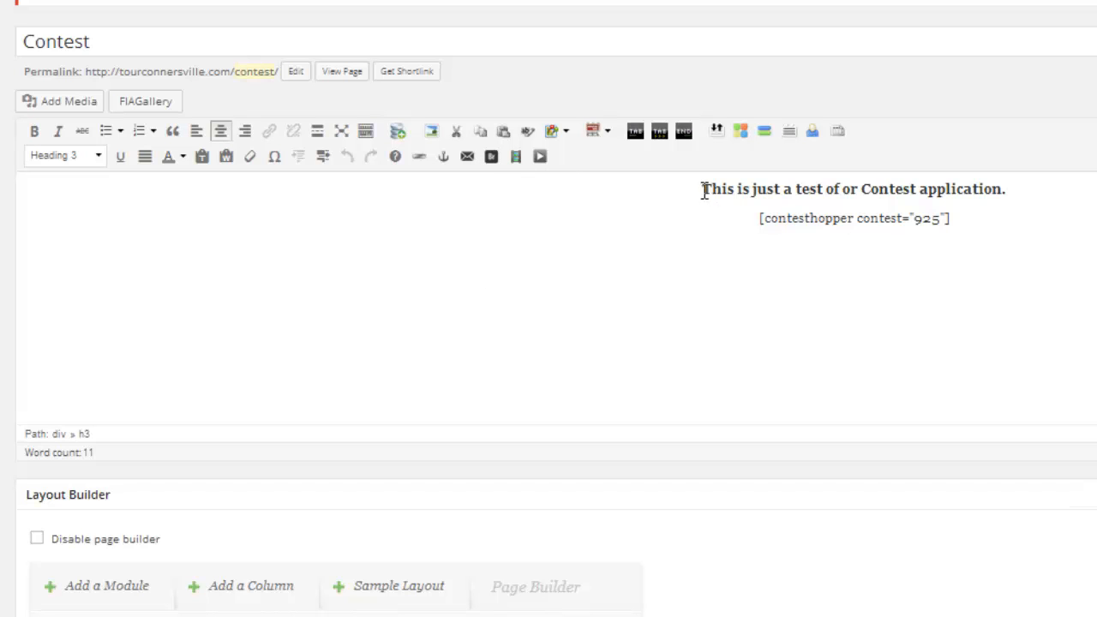
Examine the introductory sentence and the contest shortcode in the Contest page's content.
{"action": "left_click_drag", "start_coordinate": [702, 190], "coordinate": [1045, 190]}
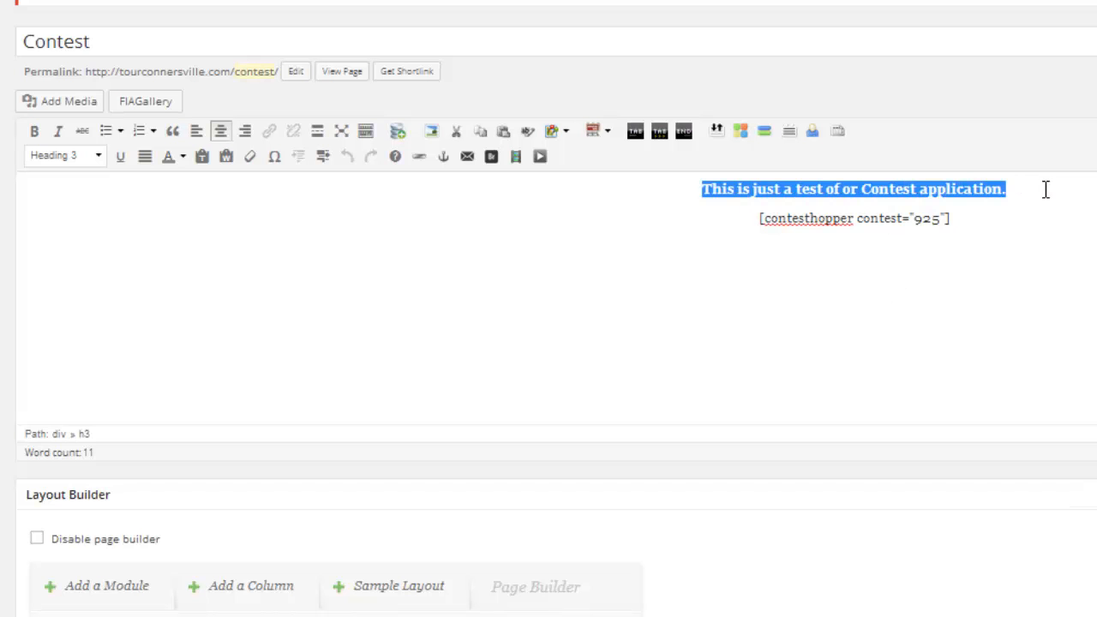
{"action": "left_click_drag", "start_coordinate": [952, 218], "coordinate": [747, 220]}
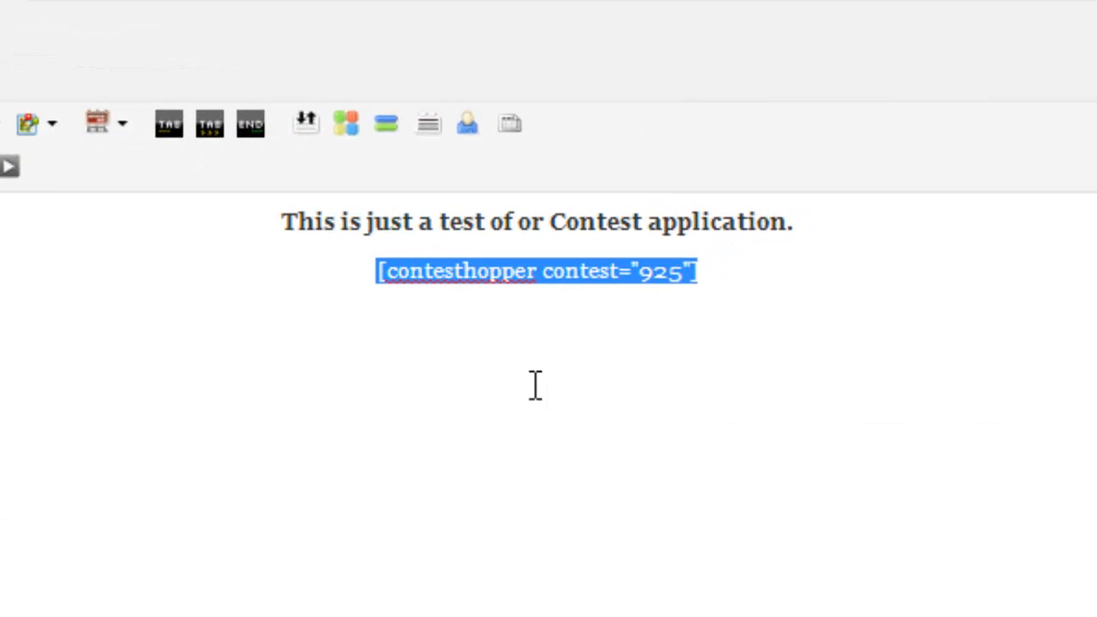
{"action": "left_click", "coordinate": [741, 283]}
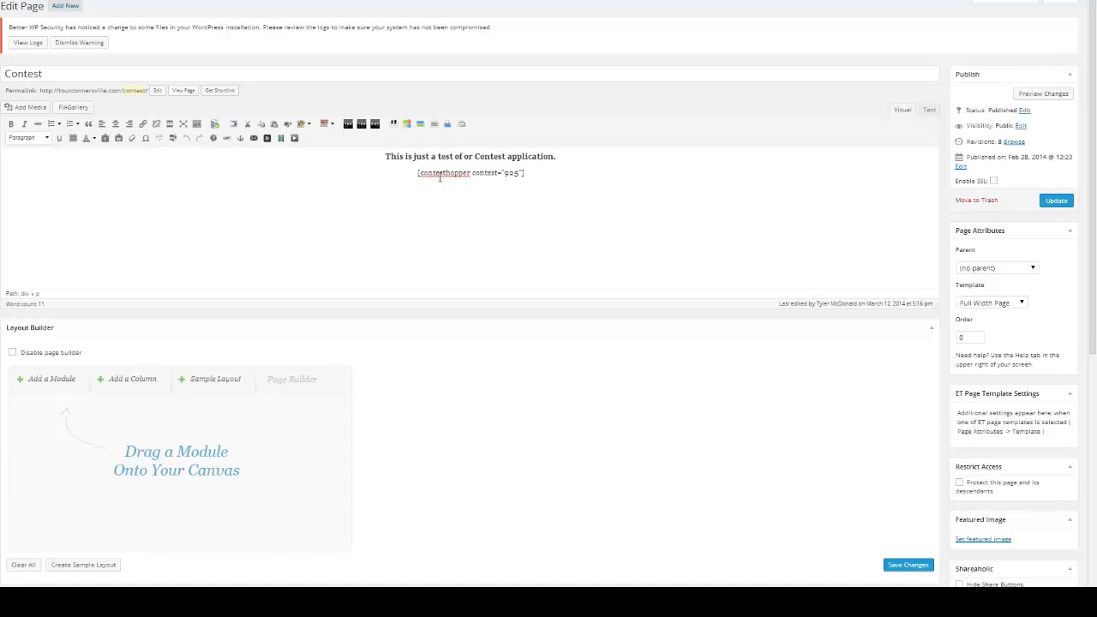
{"action": "left_click_drag", "start_coordinate": [537, 173], "coordinate": [409, 172]}
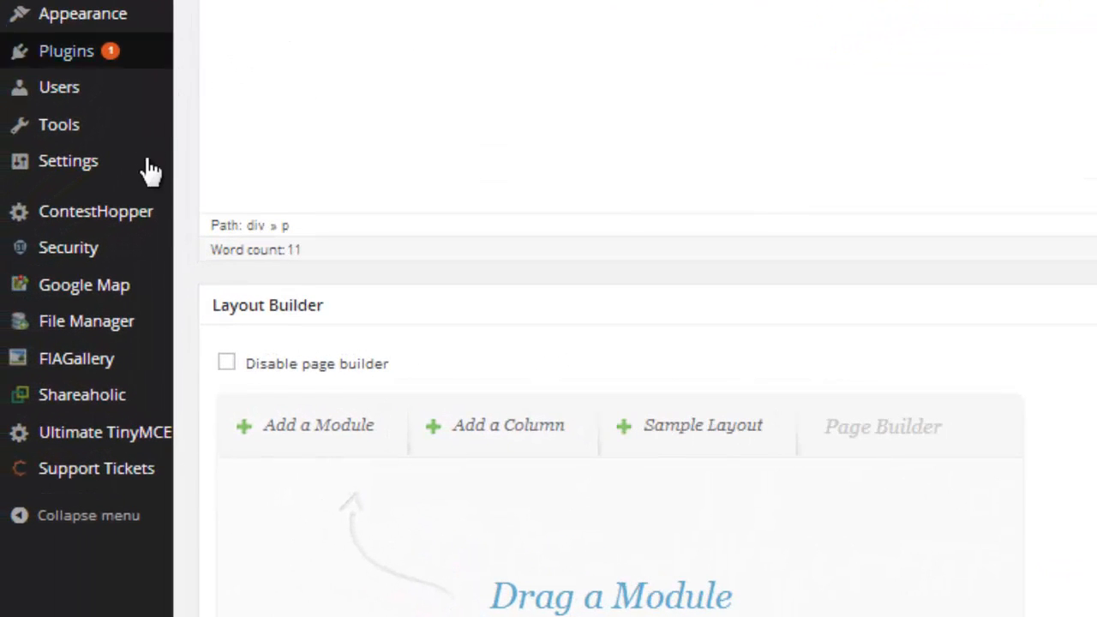
View the participants of the contest "Win a view of our Contest" and examine the participant's email entry.
{"action": "mouse_move", "coordinate": [137, 219]}
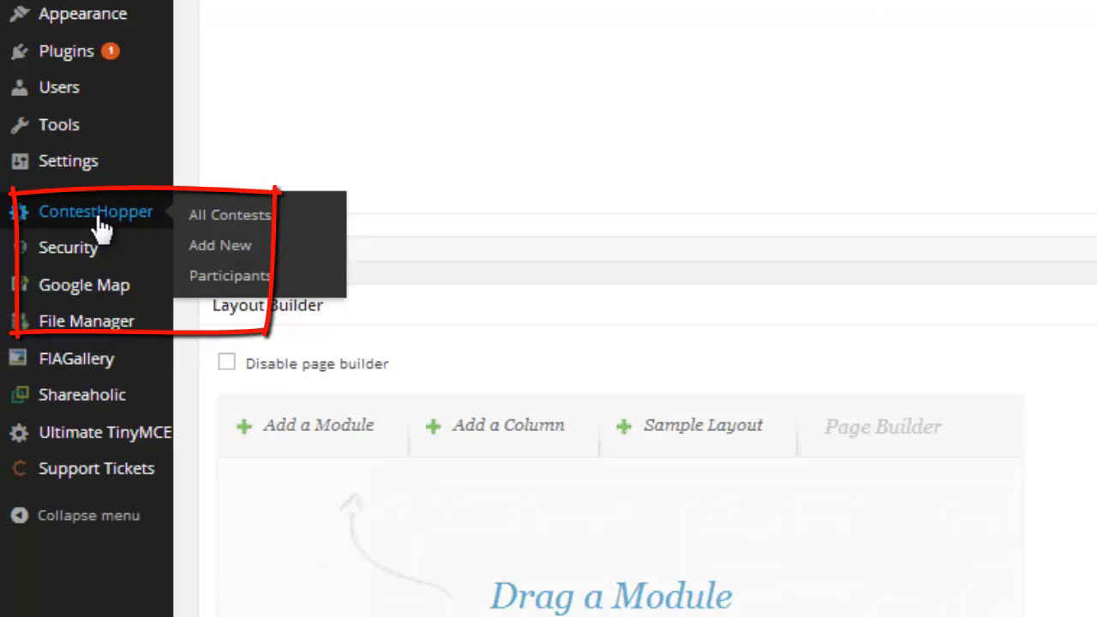
{"action": "left_click", "coordinate": [241, 221]}
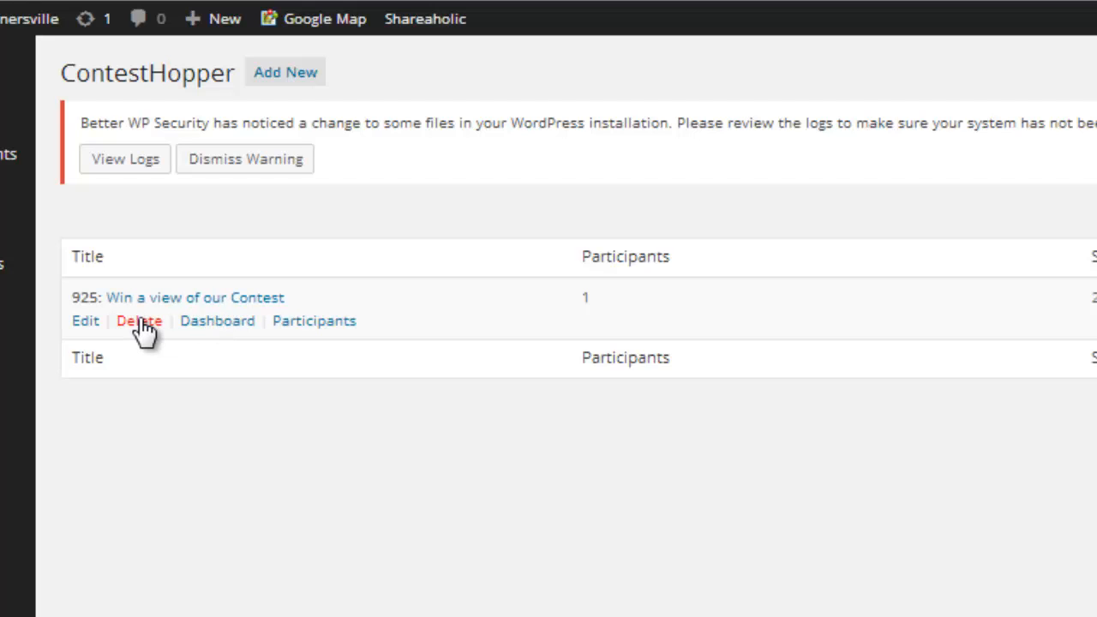
{"action": "left_click", "coordinate": [324, 321]}
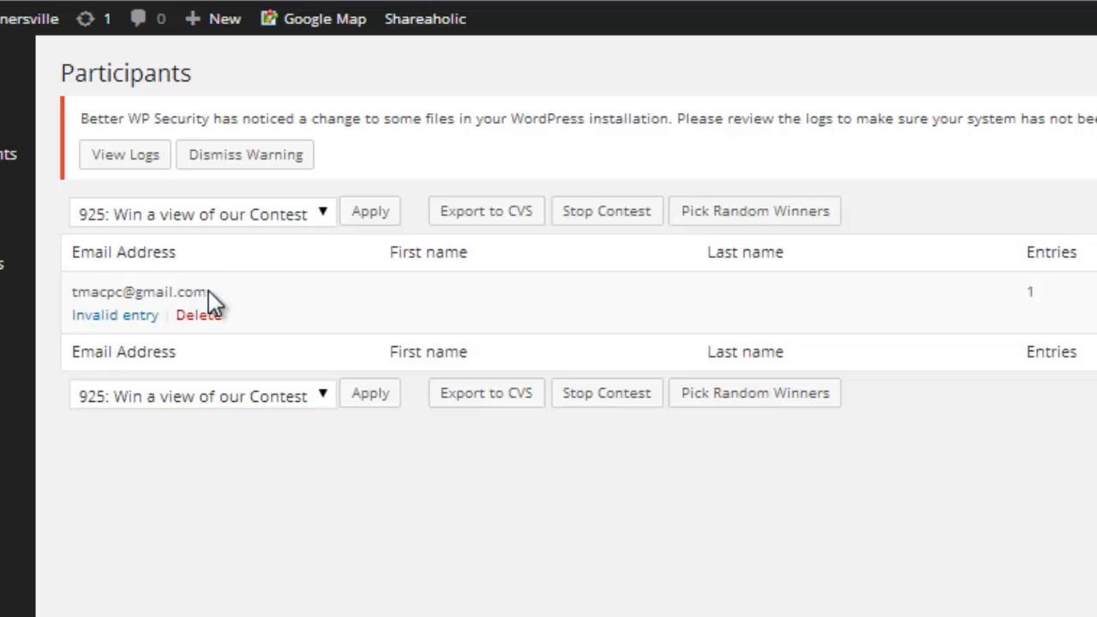
{"action": "left_click_drag", "start_coordinate": [209, 293], "coordinate": [74, 293]}
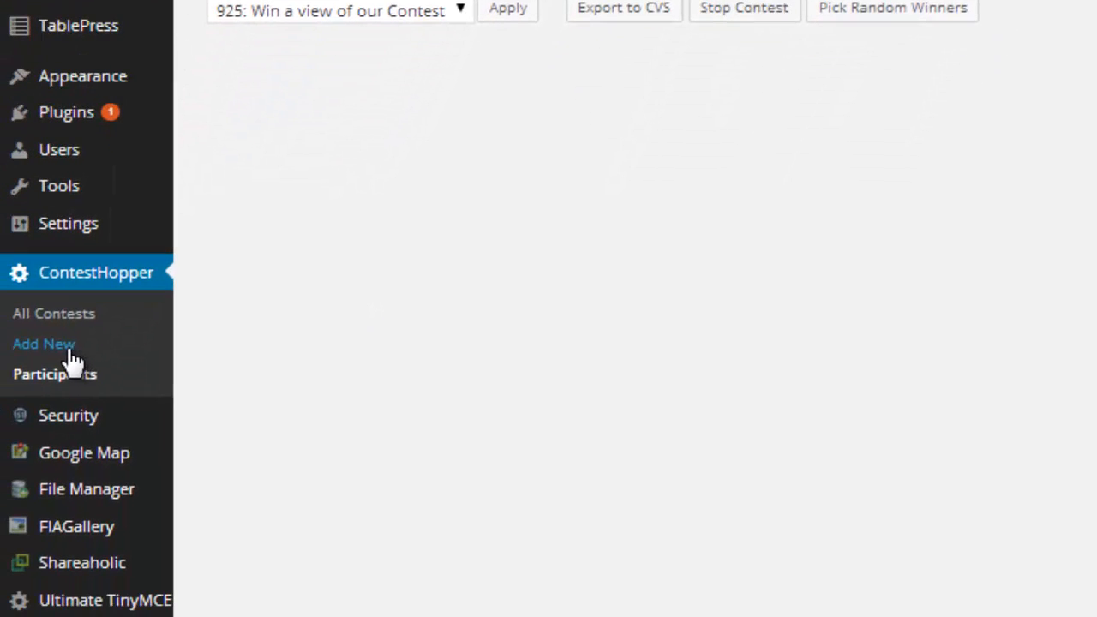
Return to the list of all ContestHopper contests and start adding a new contest.
{"action": "left_click", "coordinate": [53, 315]}
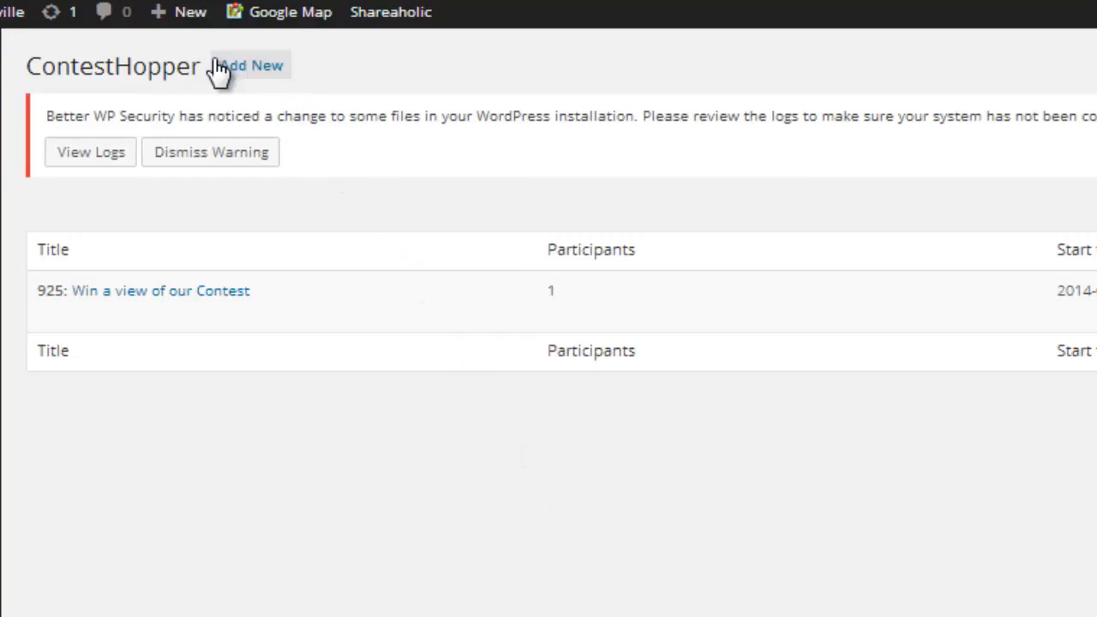
{"action": "left_click", "coordinate": [255, 66]}
{"action": "left_click", "coordinate": [251, 75]}
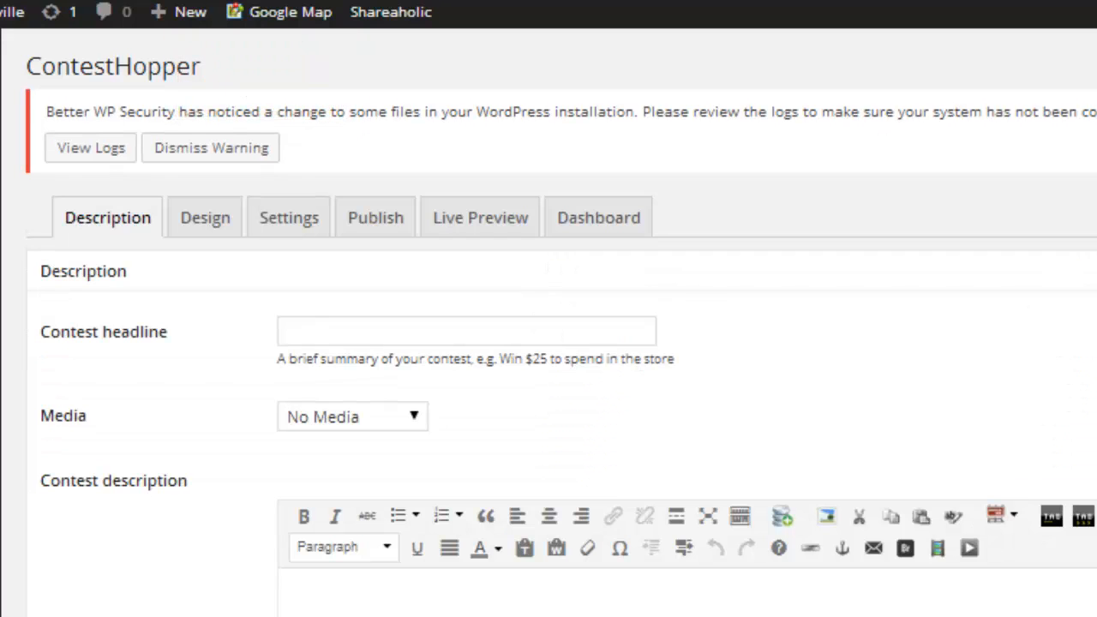
Enter "New Contes" as the new contest's headline and save its description settings to proceed to Design.
{"action": "scroll", "coordinate": [549, 343], "scroll_direction": "down", "scroll_amount": 1}
{"action": "scroll", "coordinate": [548, 343], "scroll_direction": "up", "scroll_amount": 1}
{"action": "left_click", "coordinate": [302, 337]}
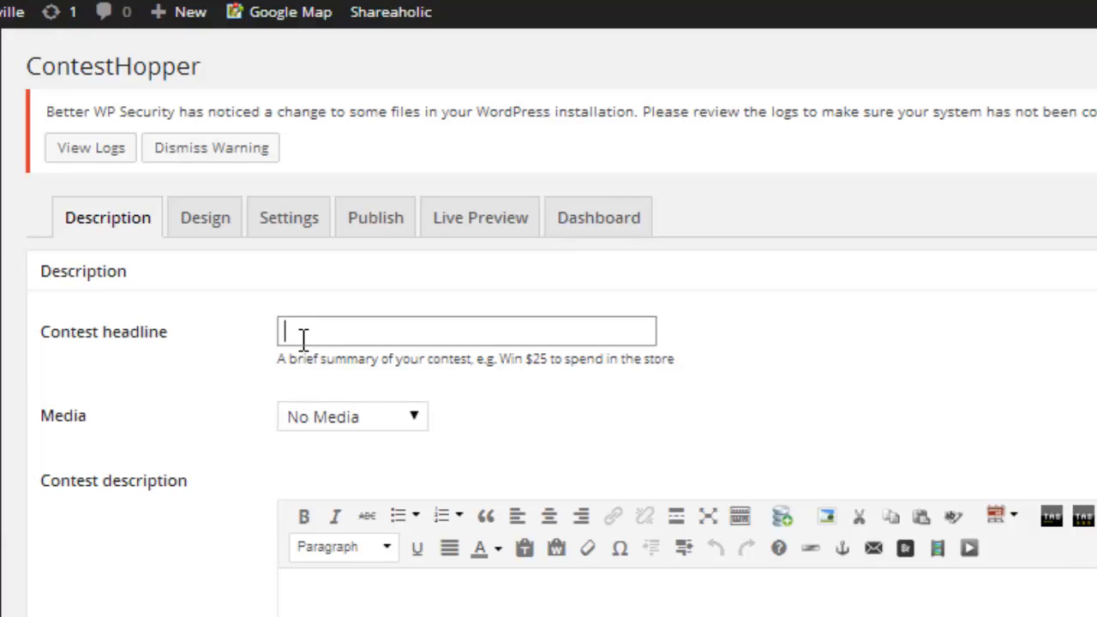
{"action": "type", "text": "New Contes"}
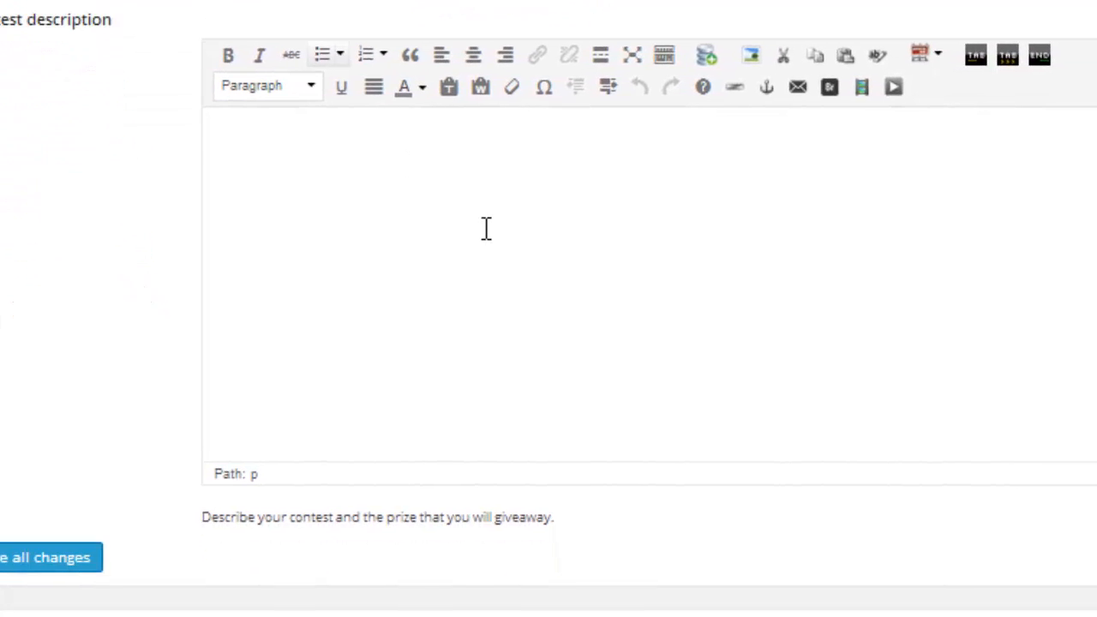
{"action": "left_click", "coordinate": [407, 125]}
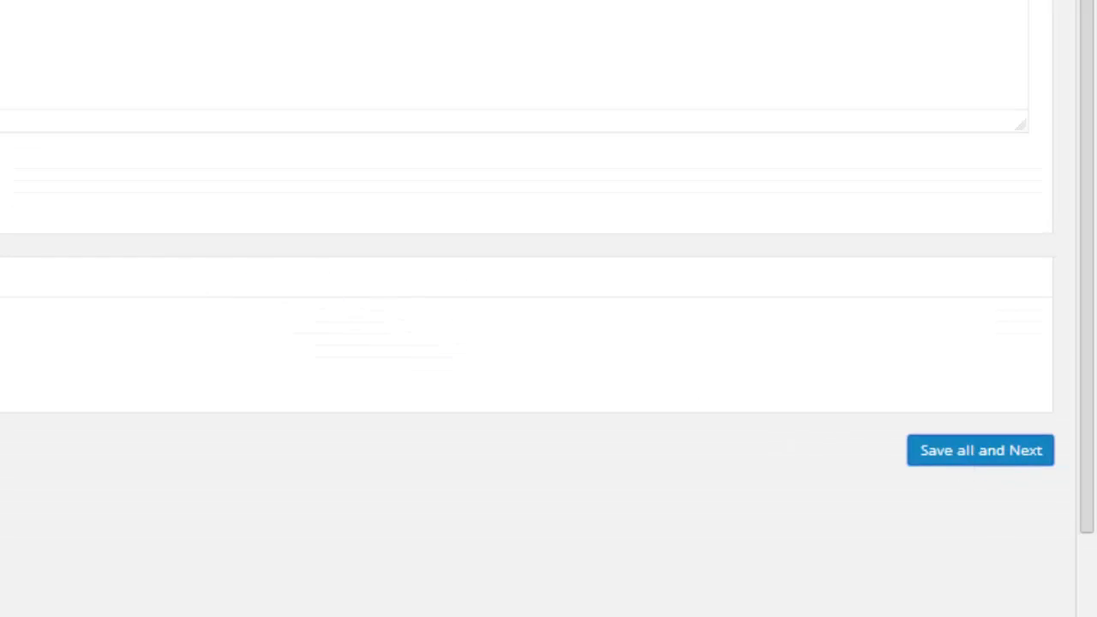
{"action": "left_click", "coordinate": [981, 450]}
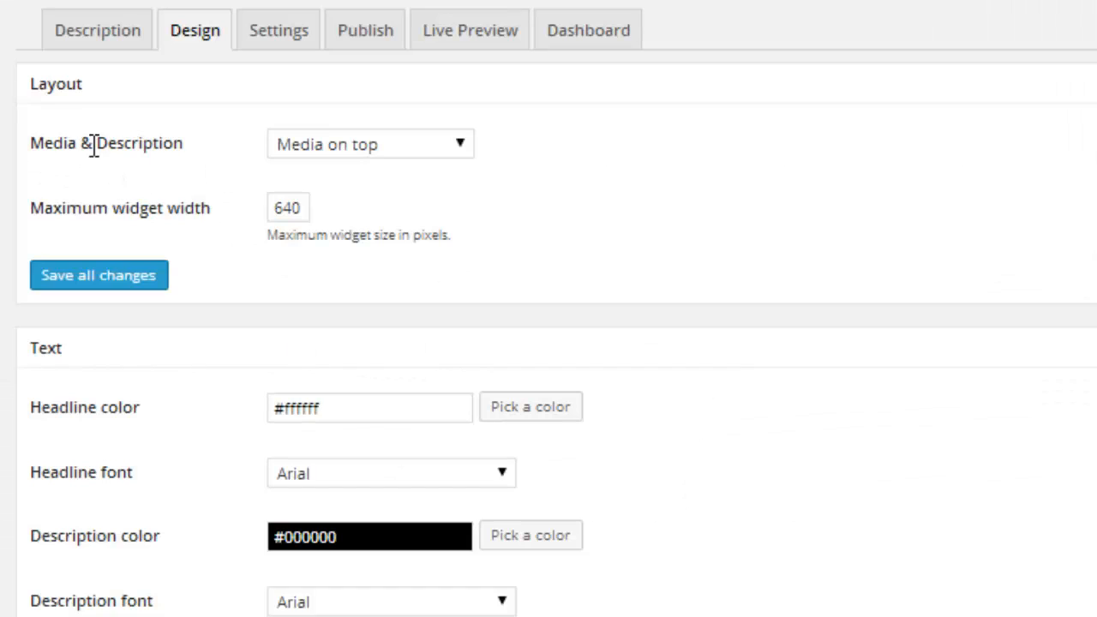
Review the new contest's Media & Description layout options, keep Media on top, and look over the text design settings.
{"action": "left_click", "coordinate": [454, 148]}
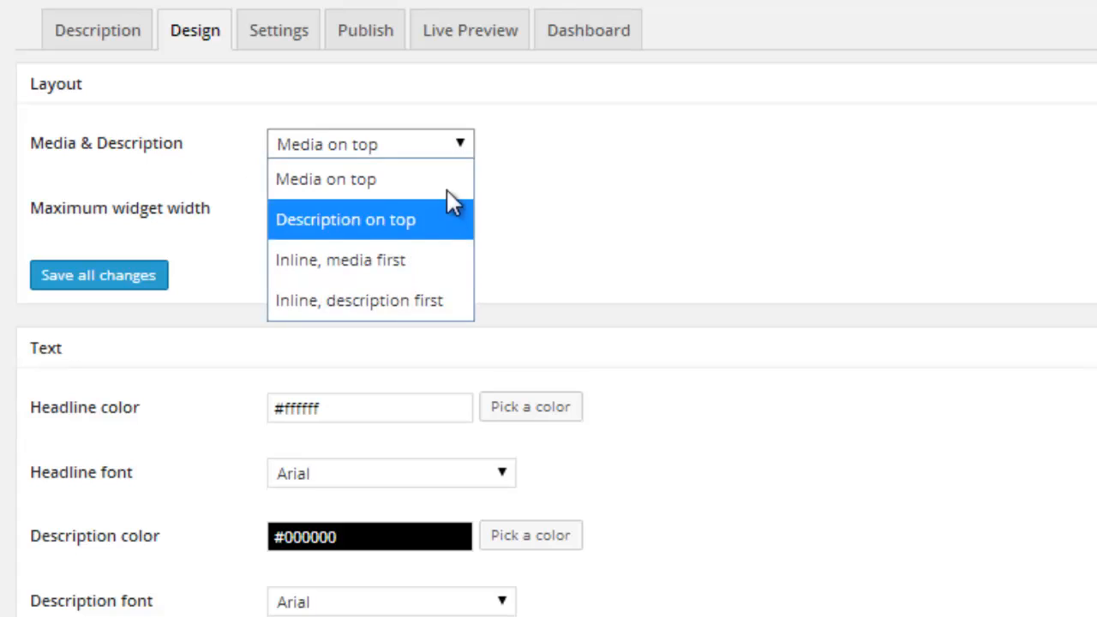
{"action": "left_click", "coordinate": [447, 182]}
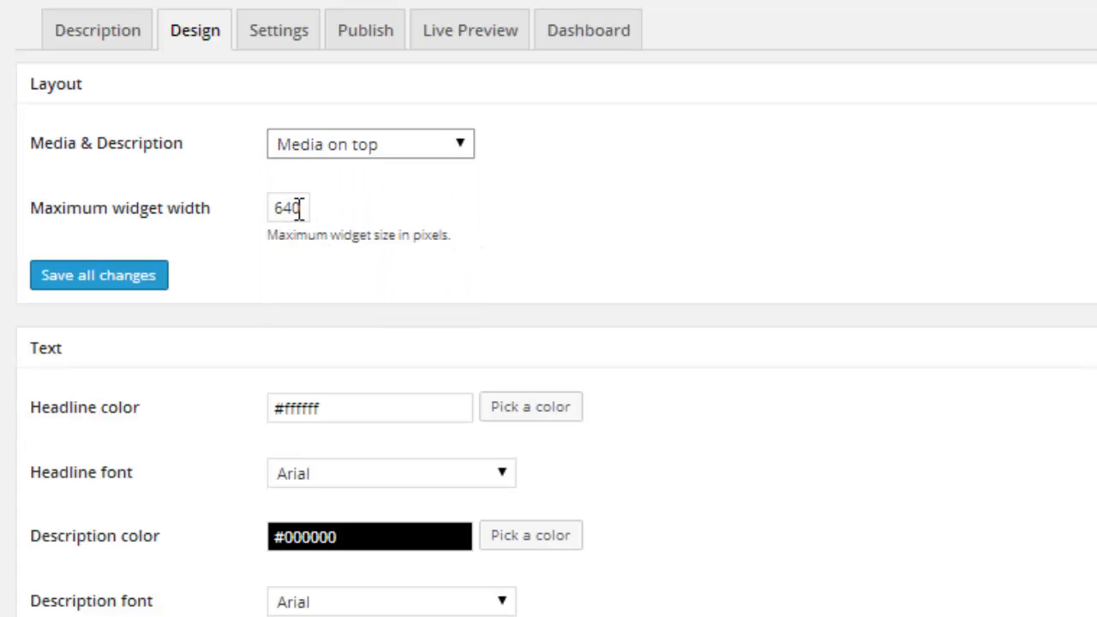
{"action": "scroll", "coordinate": [488, 249], "scroll_direction": "down", "scroll_amount": 2}
{"action": "scroll", "coordinate": [488, 250], "scroll_direction": "down", "scroll_amount": 1}
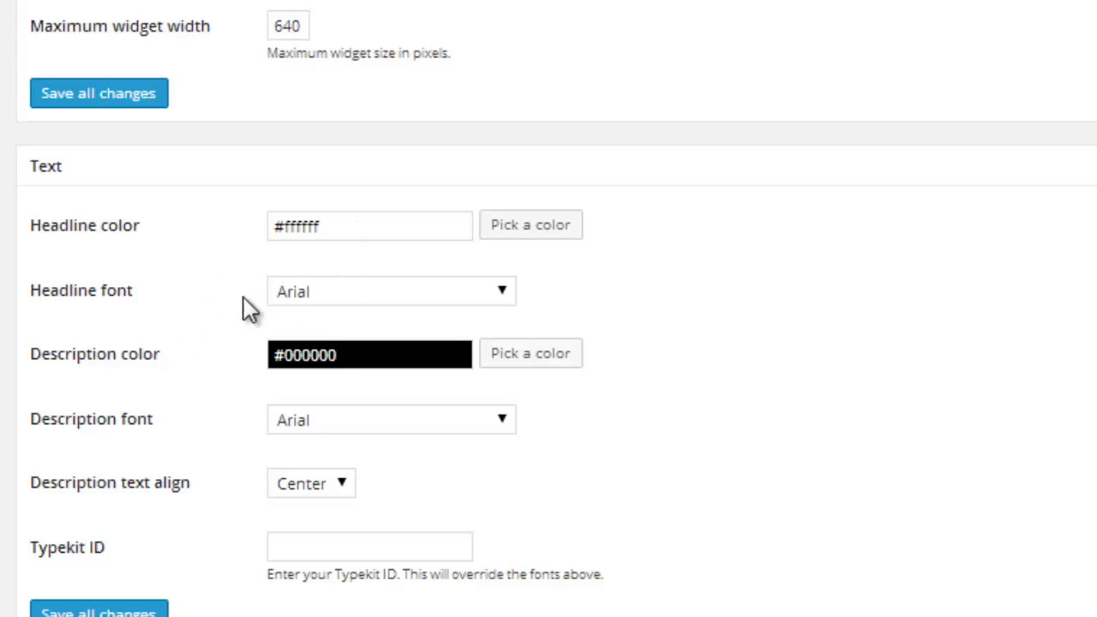
Review the color picker for the headline and the list of available headline fonts, keeping #ffffff and Arial.
{"action": "left_click", "coordinate": [512, 228]}
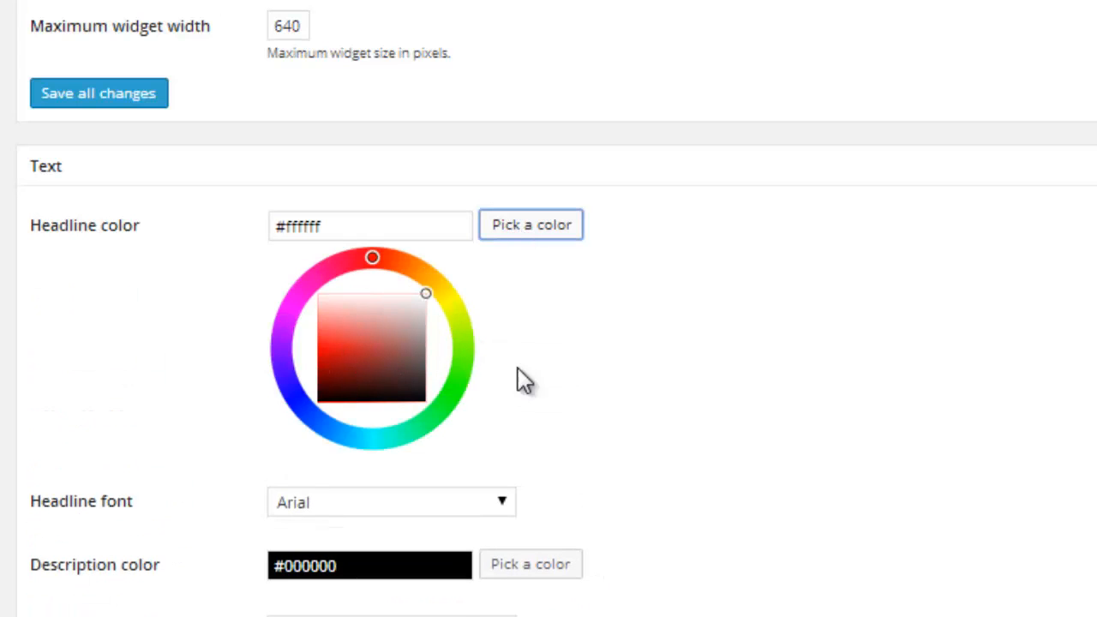
{"action": "left_click", "coordinate": [665, 334]}
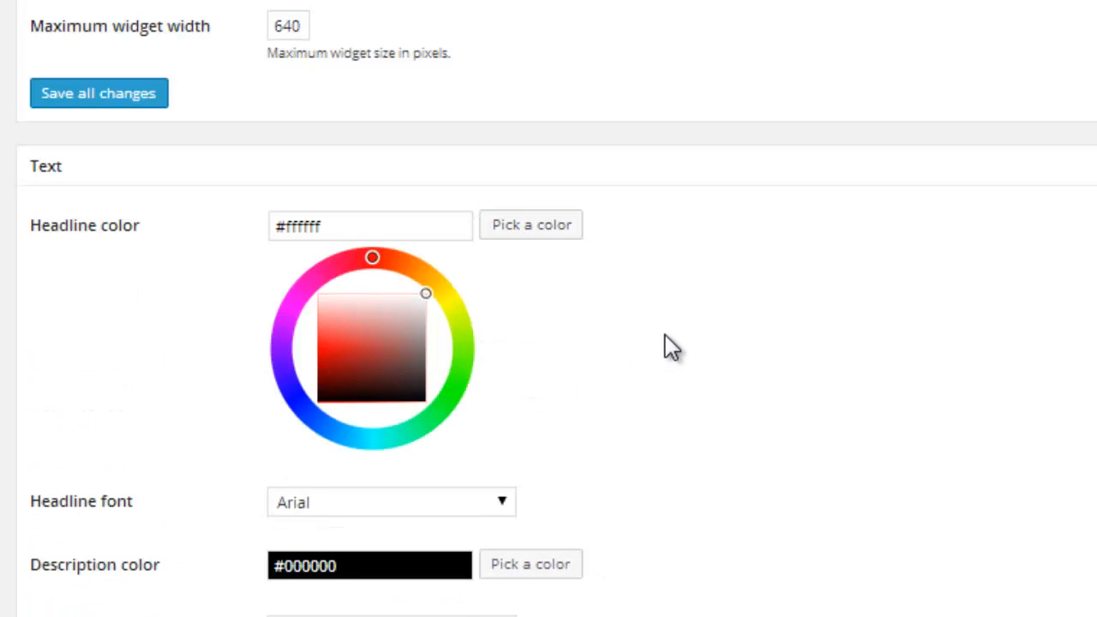
{"action": "left_click", "coordinate": [530, 230]}
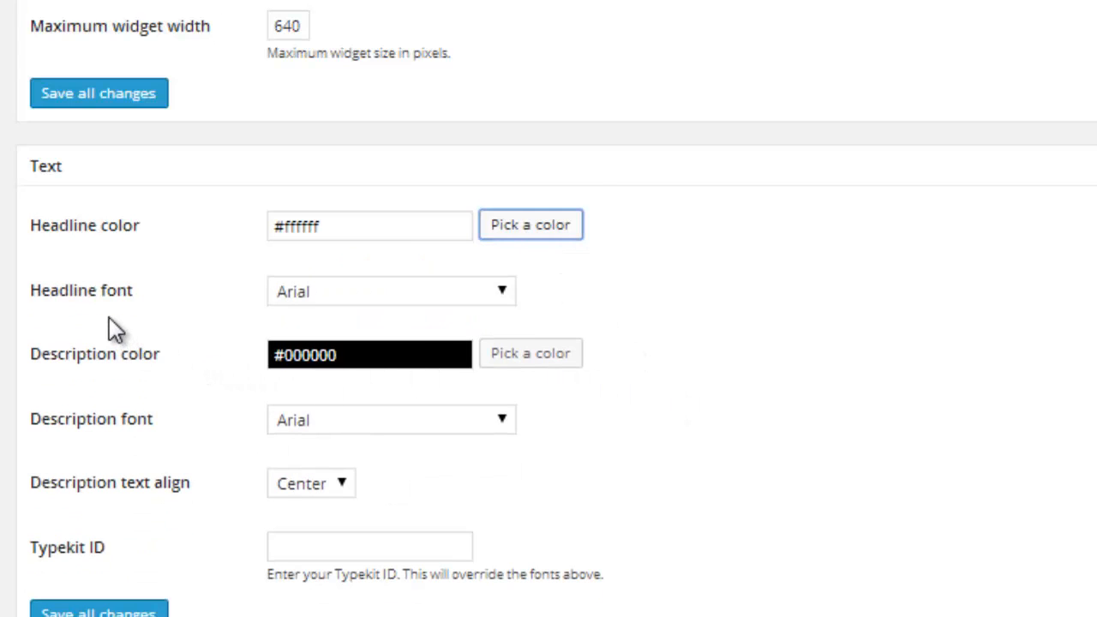
{"action": "left_click", "coordinate": [504, 294]}
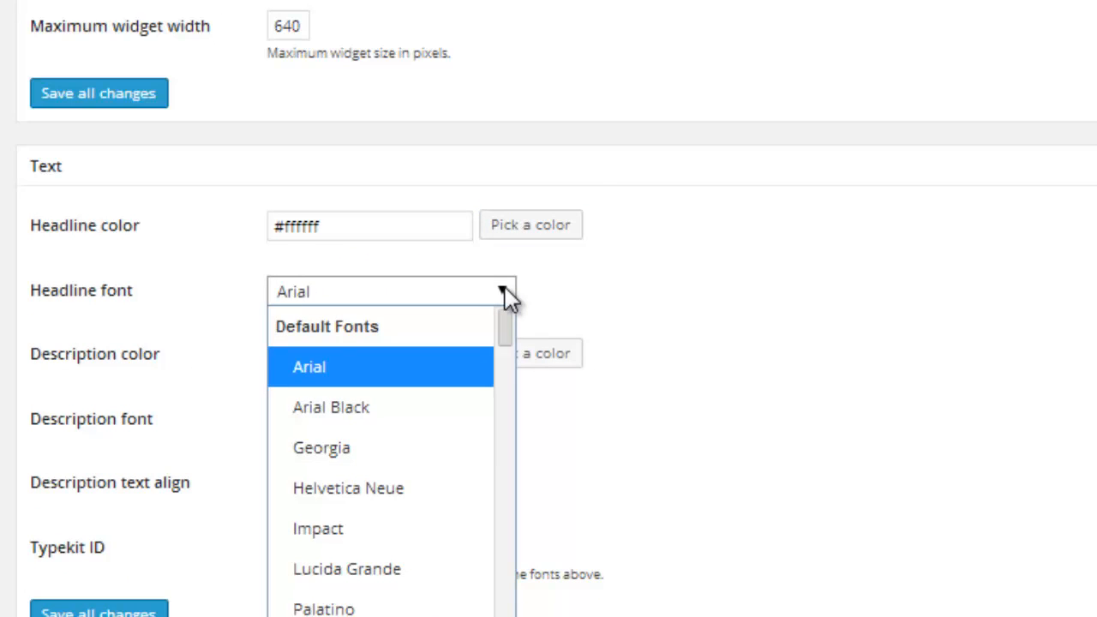
{"action": "left_click", "coordinate": [505, 295]}
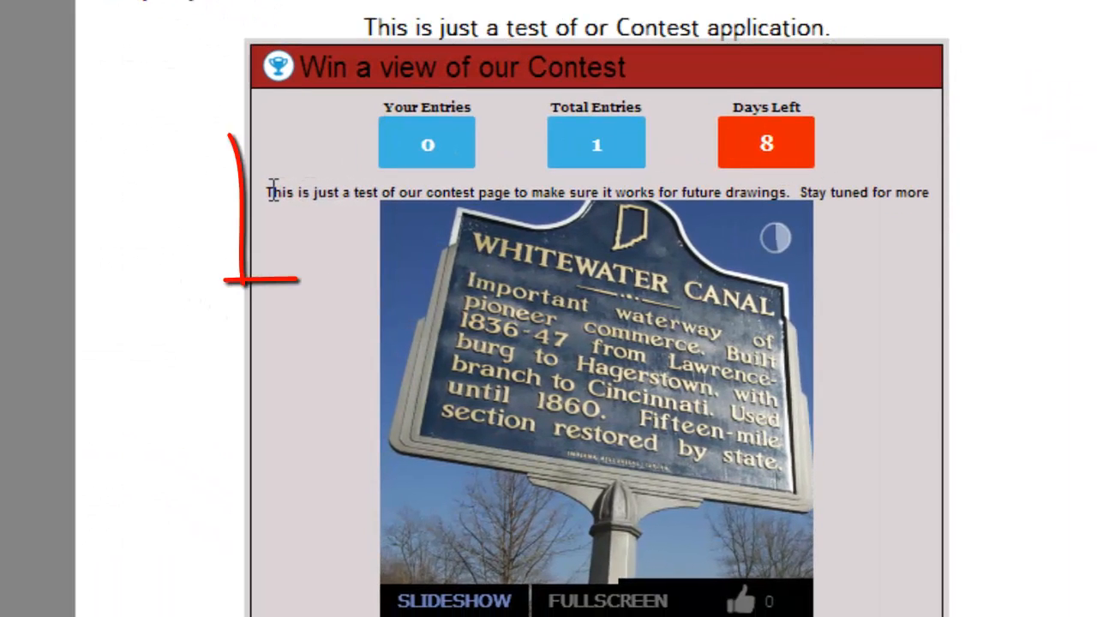
Examine the description text on the published contest page and review the description text alignment options, keeping Center.
{"action": "mouse_move", "coordinate": [274, 191]}
{"action": "left_mouse_down"}
{"action": "mouse_move", "coordinate": [949, 204]}
{"action": "mouse_move", "coordinate": [930, 195]}
{"action": "left_mouse_up"}
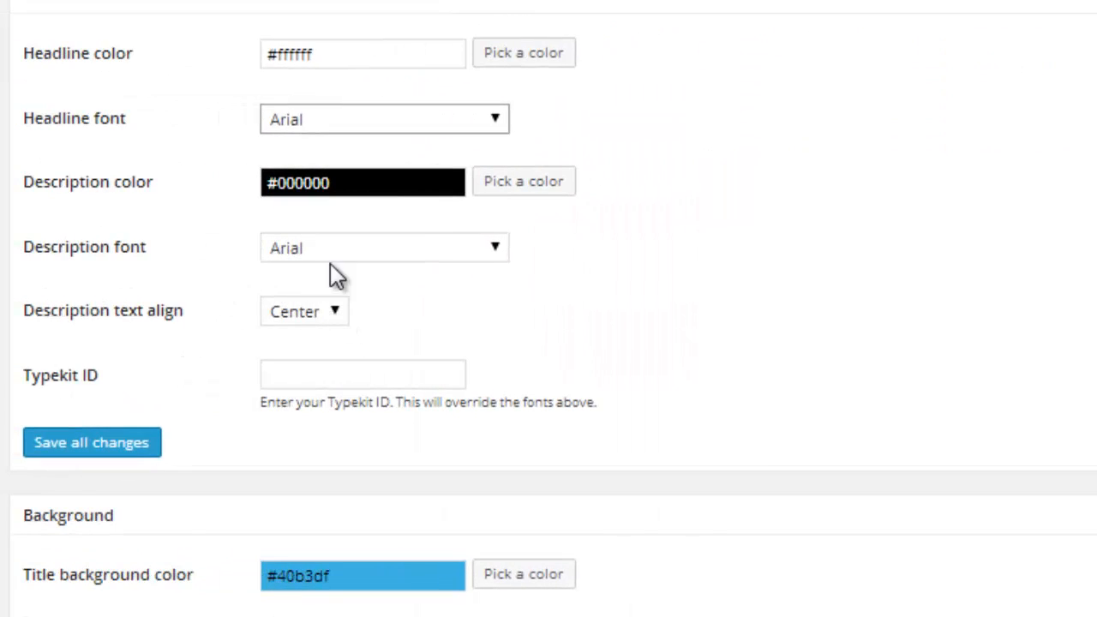
{"action": "left_click", "coordinate": [339, 314]}
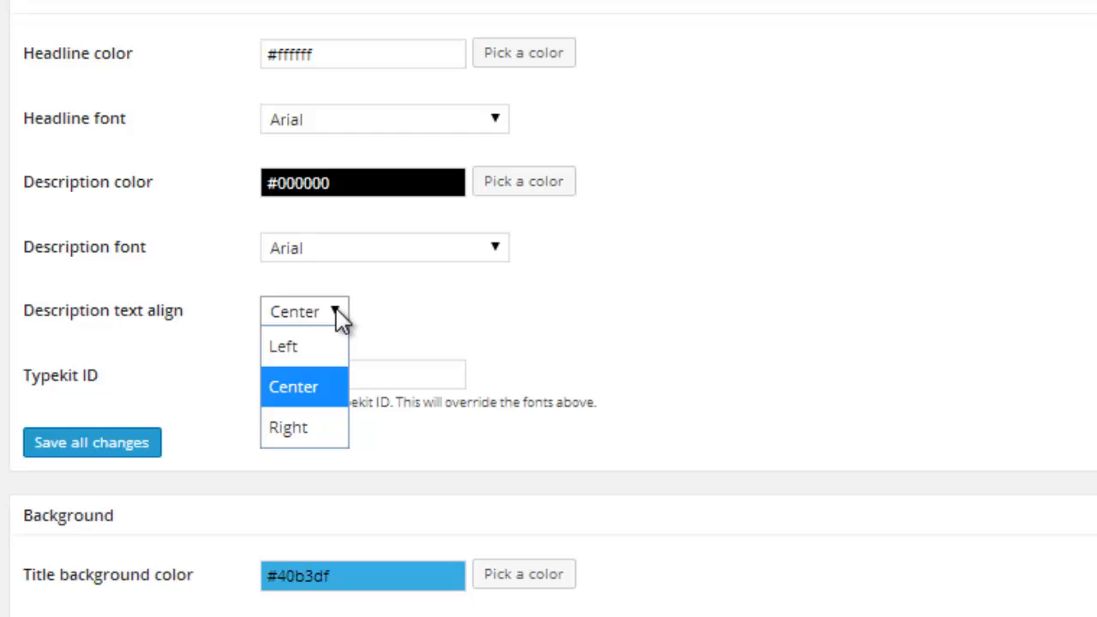
{"action": "left_click", "coordinate": [341, 315]}
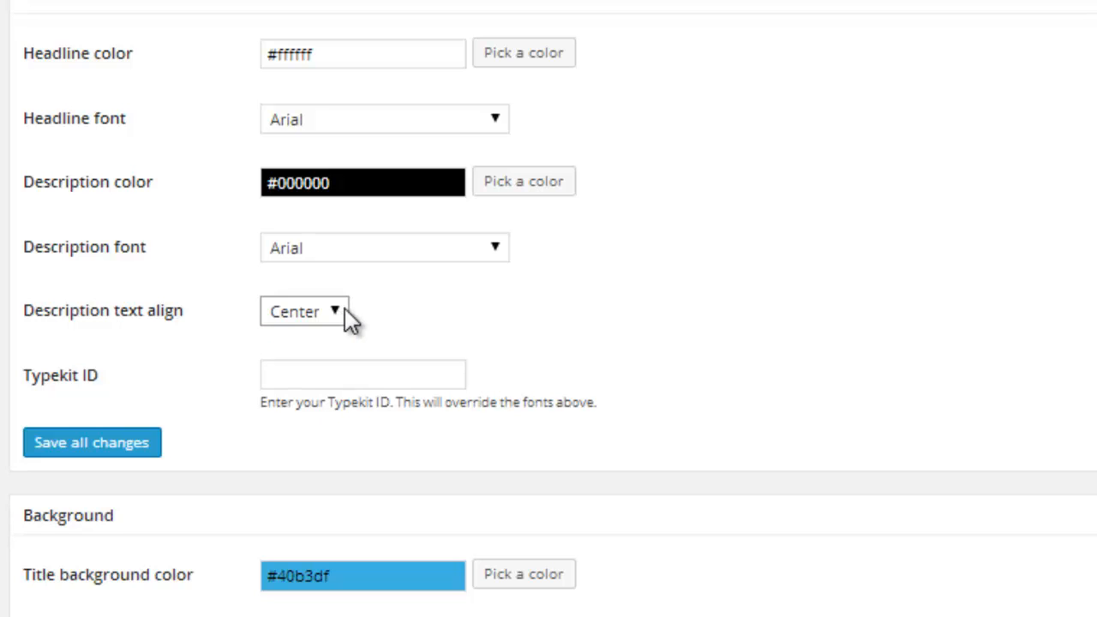
{"action": "left_click", "coordinate": [661, 335]}
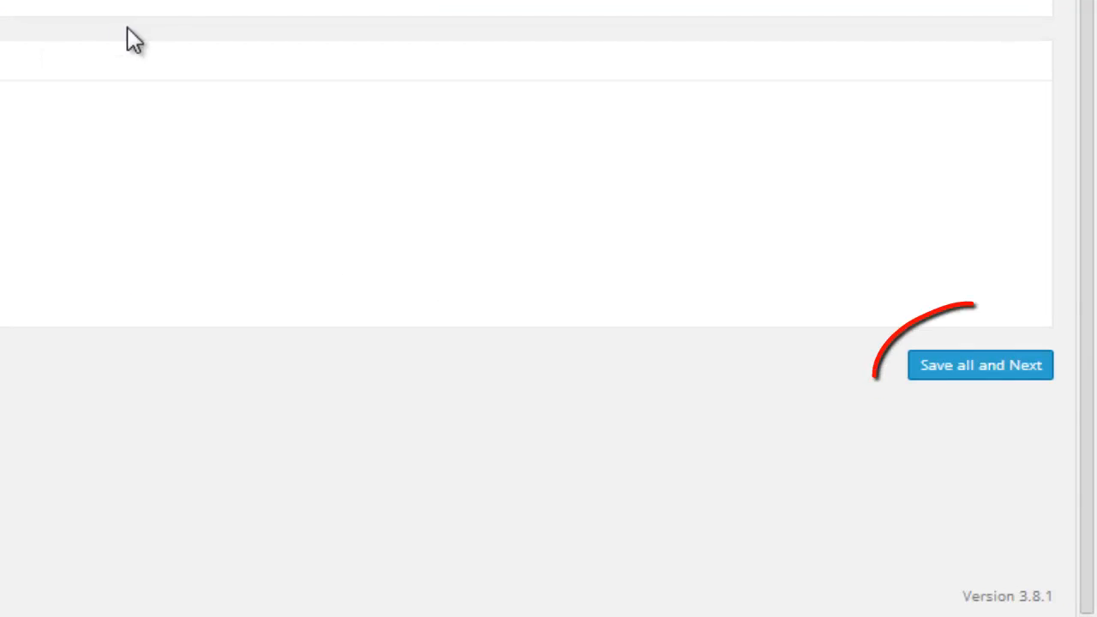
Save the design settings to proceed to Settings and enable the Twitter, Facebook, Google+, LinkedIn and Pinterest social buttons.
{"action": "left_click", "coordinate": [980, 366]}
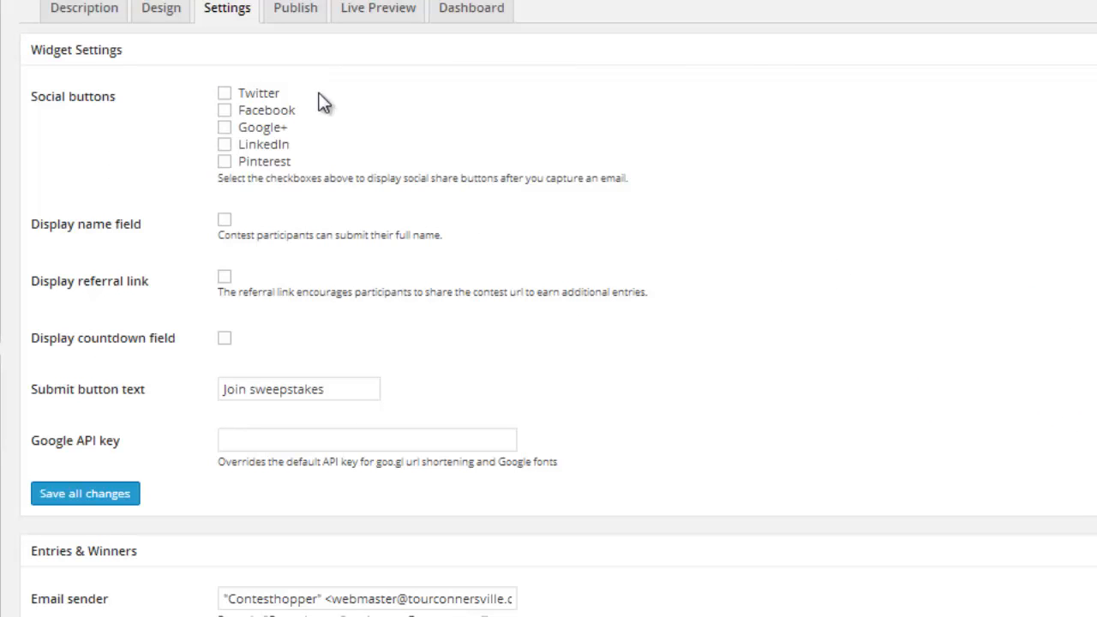
{"action": "left_click", "coordinate": [224, 94]}
{"action": "left_click", "coordinate": [224, 110]}
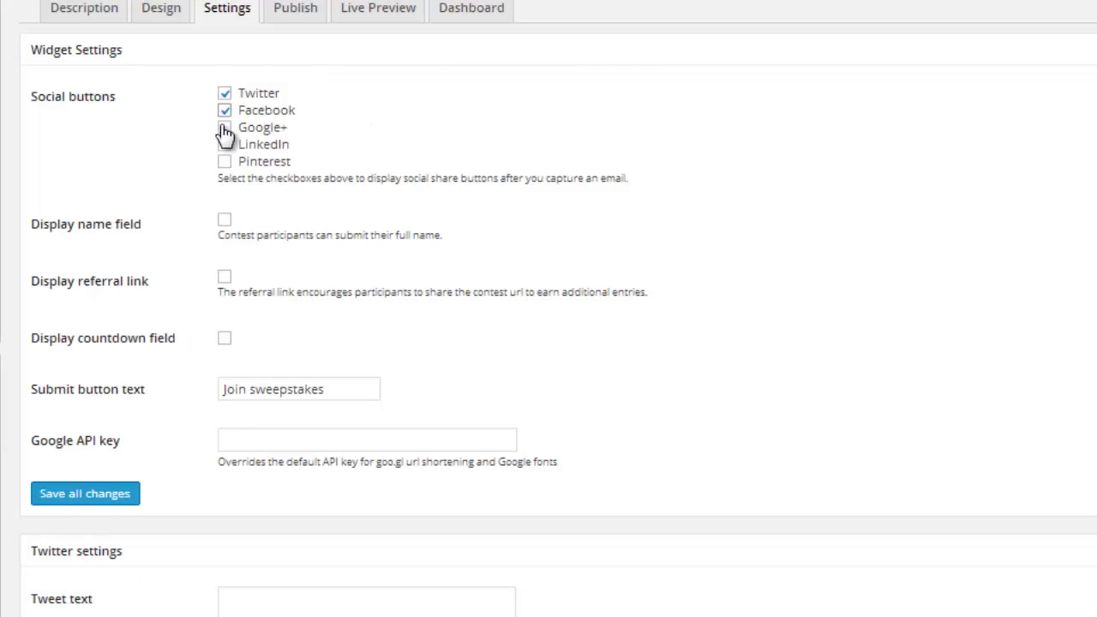
{"action": "left_click", "coordinate": [225, 128]}
{"action": "left_click", "coordinate": [226, 162]}
Enable the name field, referral link and countdown field in Widget Settings, and require participants to submit their full name.
{"action": "scroll", "coordinate": [602, 275], "scroll_direction": "down", "scroll_amount": 1}
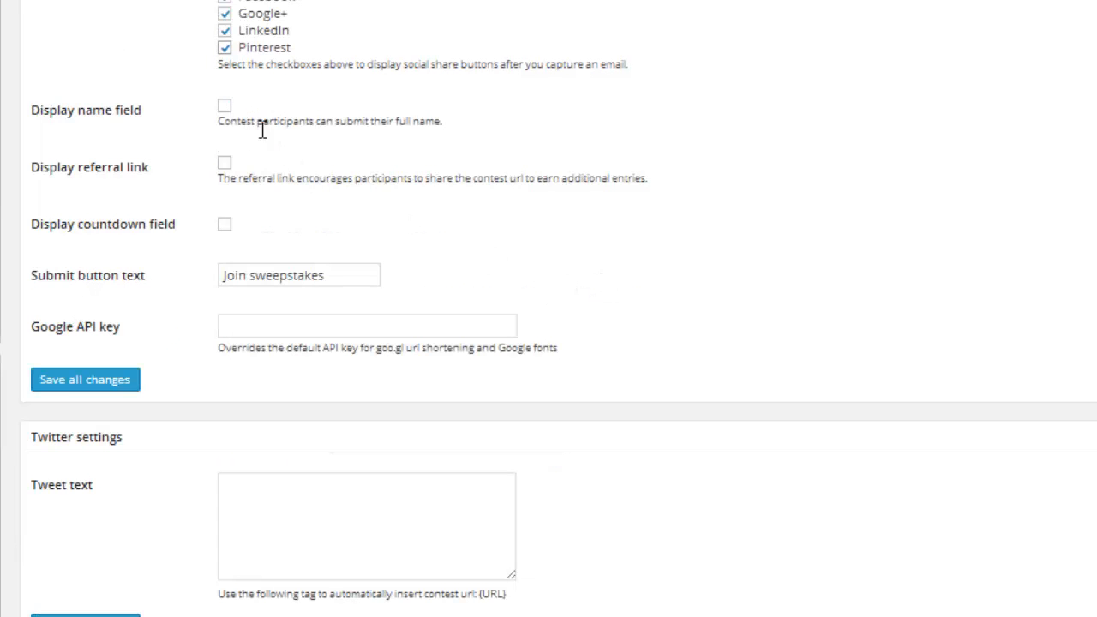
{"action": "left_click", "coordinate": [225, 108]}
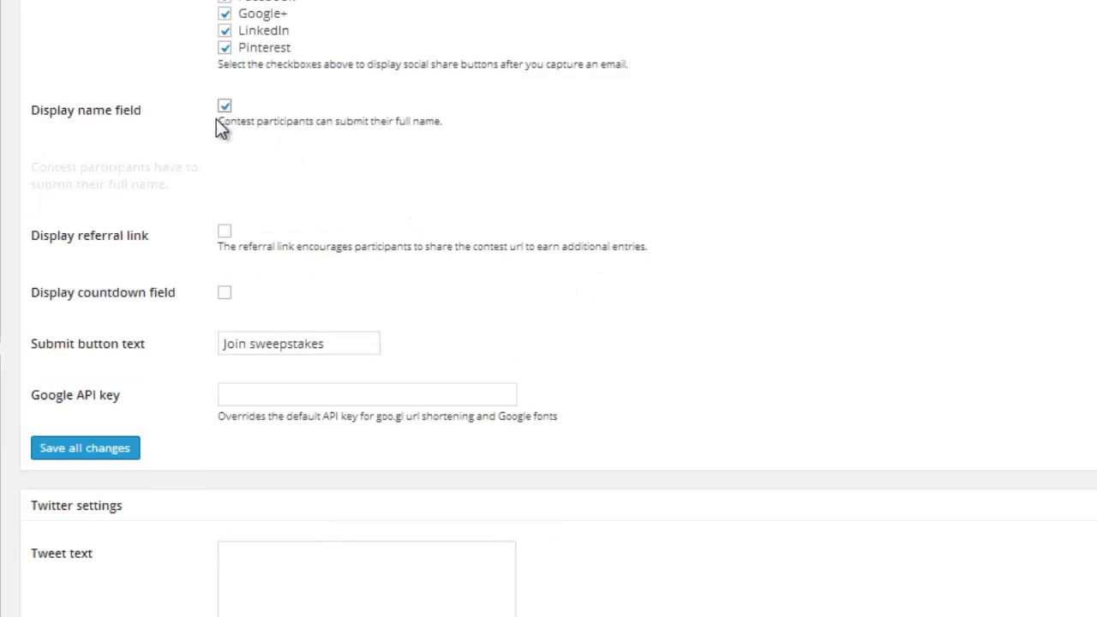
{"action": "left_click", "coordinate": [226, 233]}
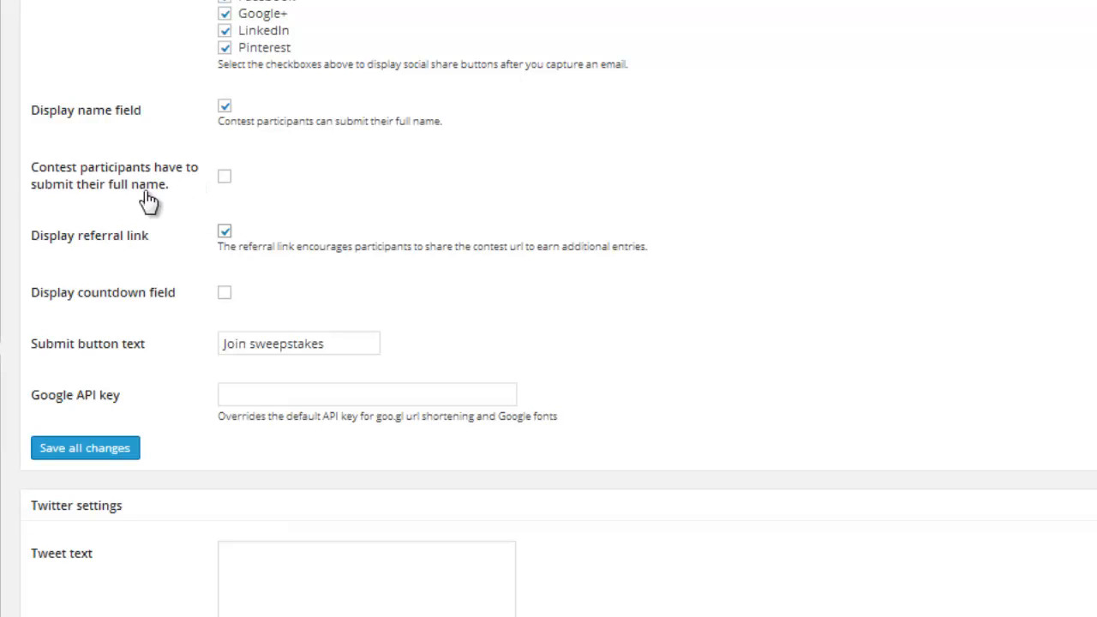
{"action": "left_click", "coordinate": [227, 180]}
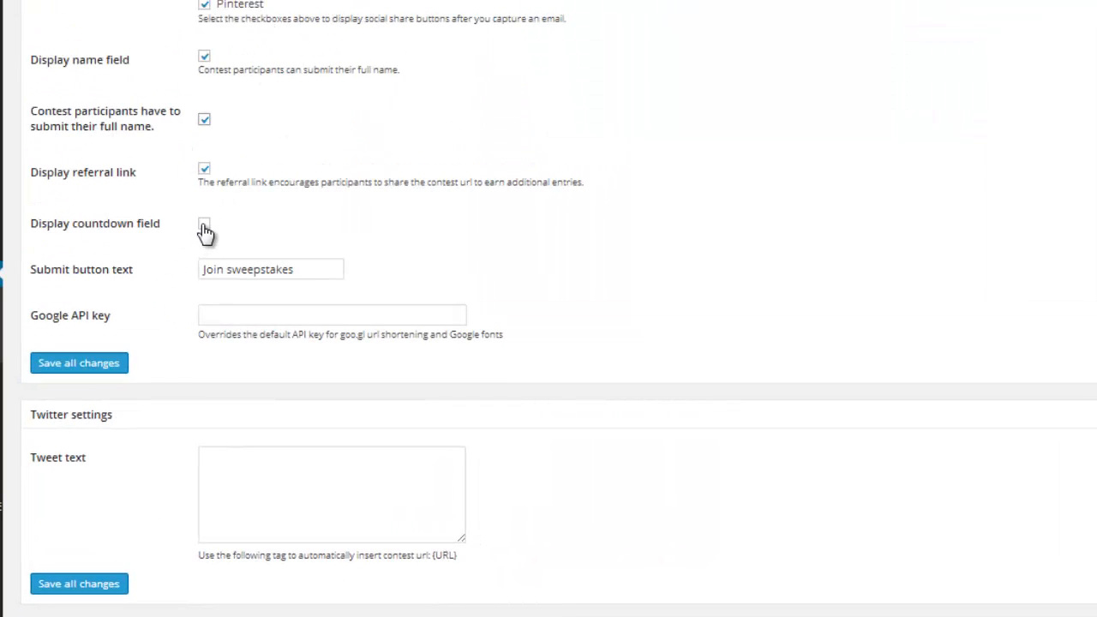
{"action": "left_click", "coordinate": [204, 224]}
Enter "Enter our contest {URL}" as the tweet text, copying the contest URL tag from the hint below it.
{"action": "scroll", "coordinate": [673, 288], "scroll_direction": "down", "scroll_amount": 4}
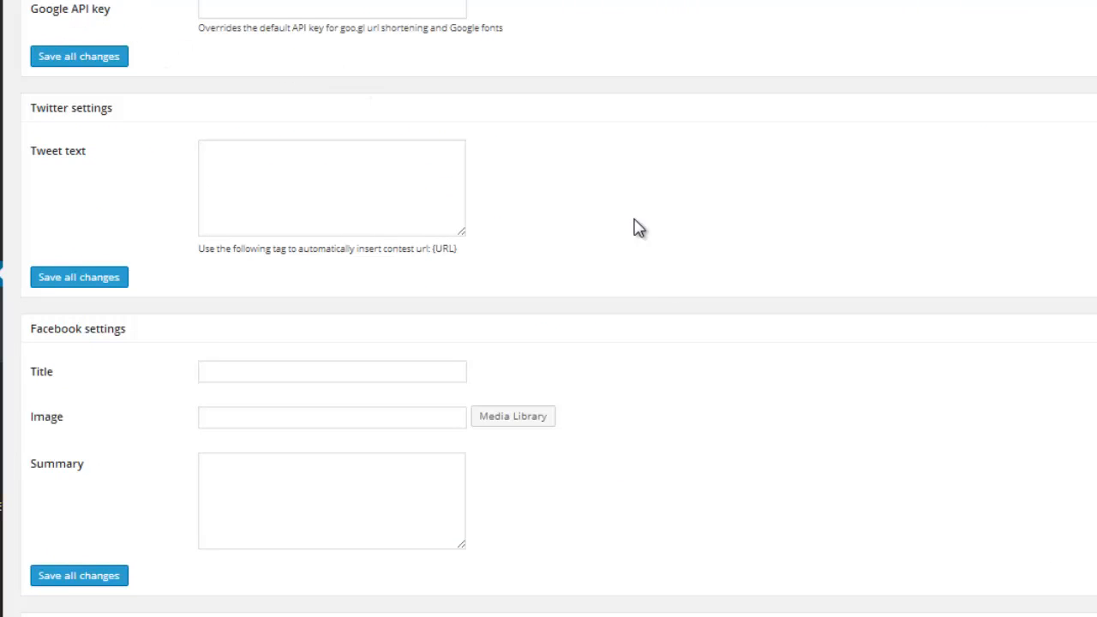
{"action": "left_click", "coordinate": [232, 168]}
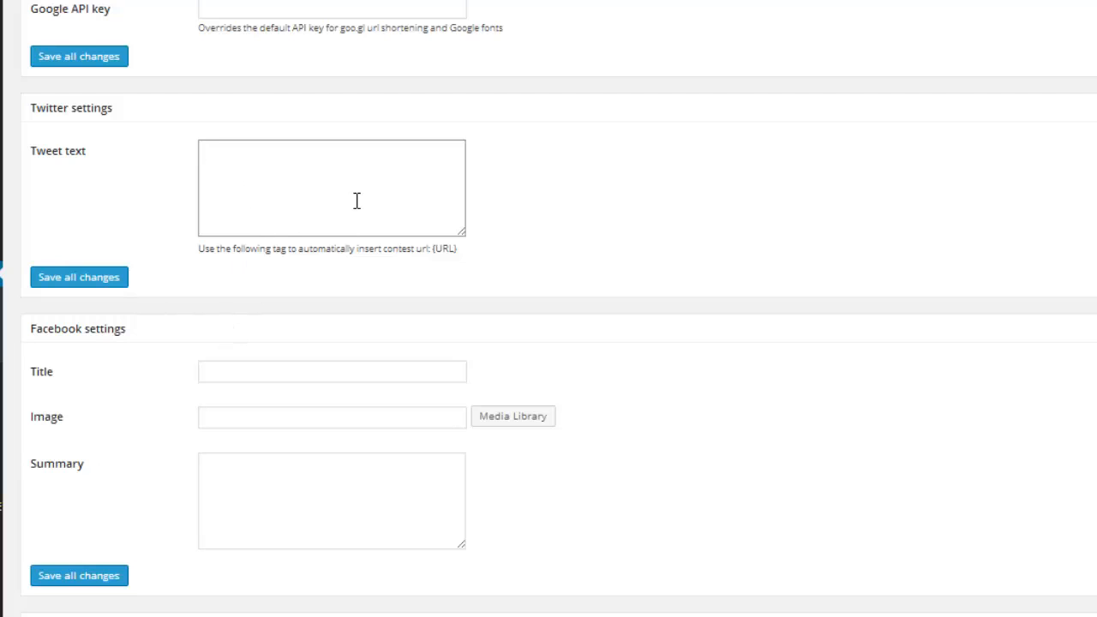
{"action": "left_click", "coordinate": [460, 258]}
{"action": "left_click_drag", "start_coordinate": [458, 250], "coordinate": [432, 251]}
{"action": "key", "text": "ctrl+c"}
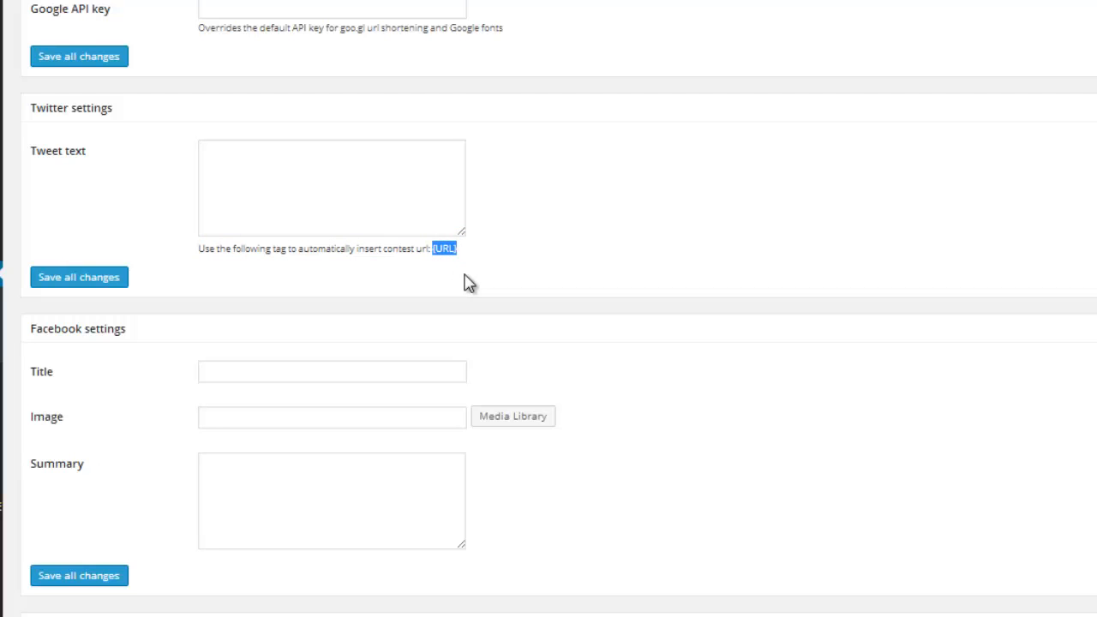
{"action": "left_click", "coordinate": [373, 168]}
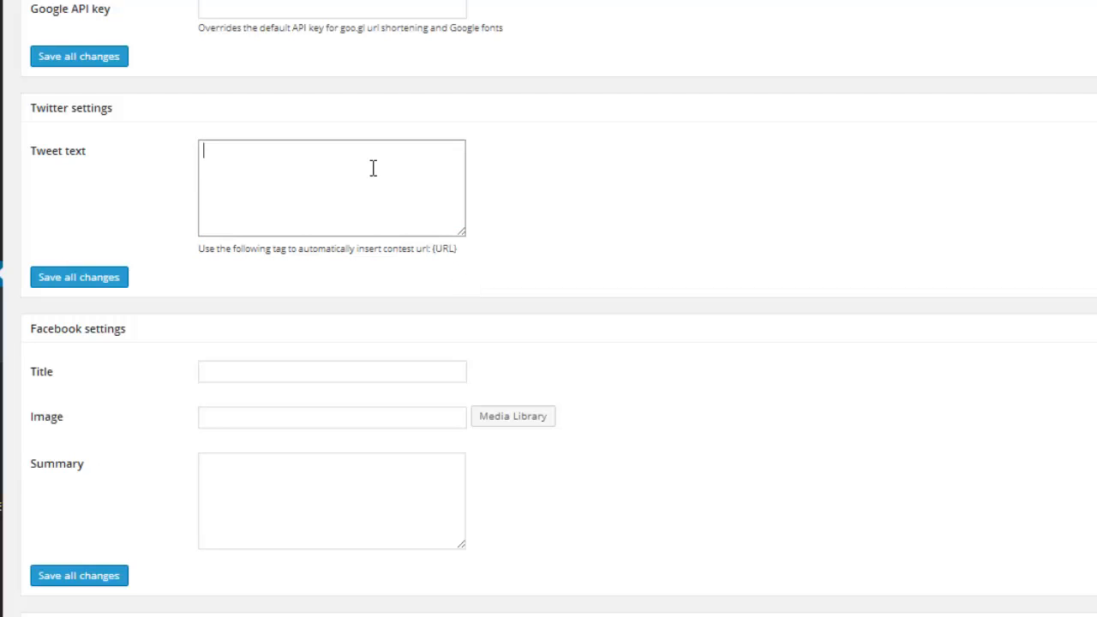
{"action": "type", "text": "Enter our contes"}
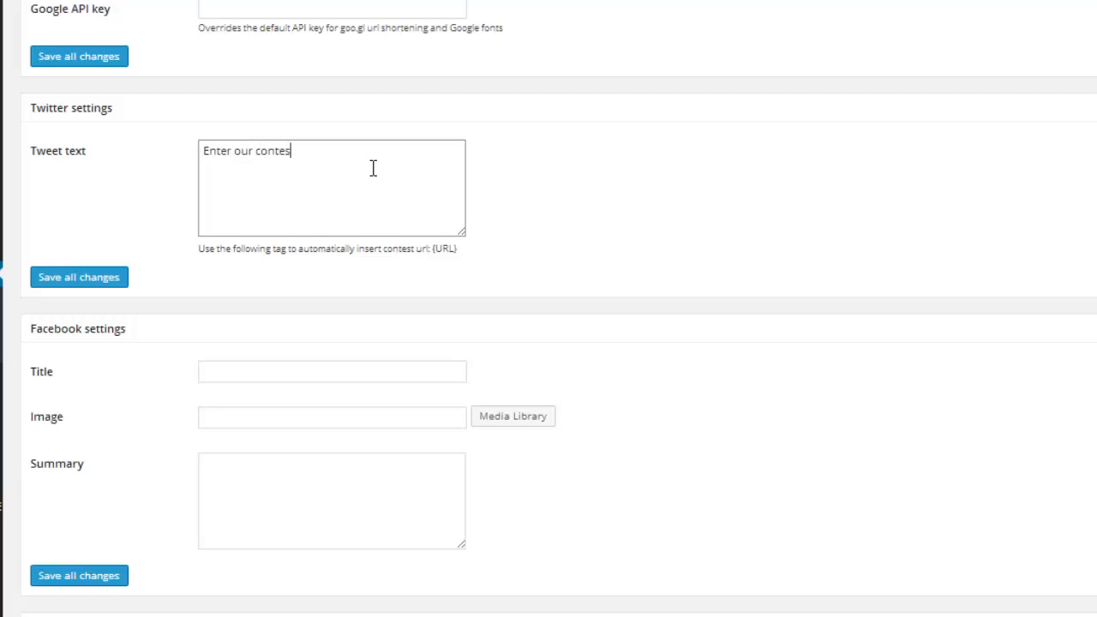
{"action": "type", "text": "t"}
{"action": "key", "text": "ctrl+v"}
Copy the tweet text "Enter our contest {URL}" into the Facebook summary.
{"action": "scroll", "coordinate": [565, 277], "scroll_direction": "up", "scroll_amount": 2}
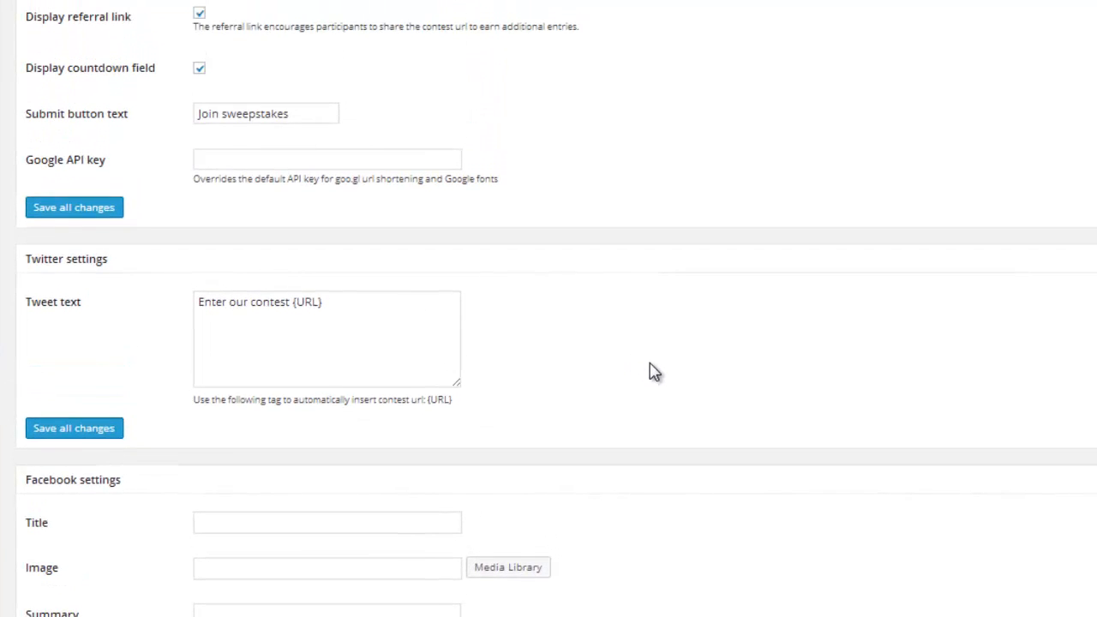
{"action": "scroll", "coordinate": [653, 279], "scroll_direction": "down", "scroll_amount": 5}
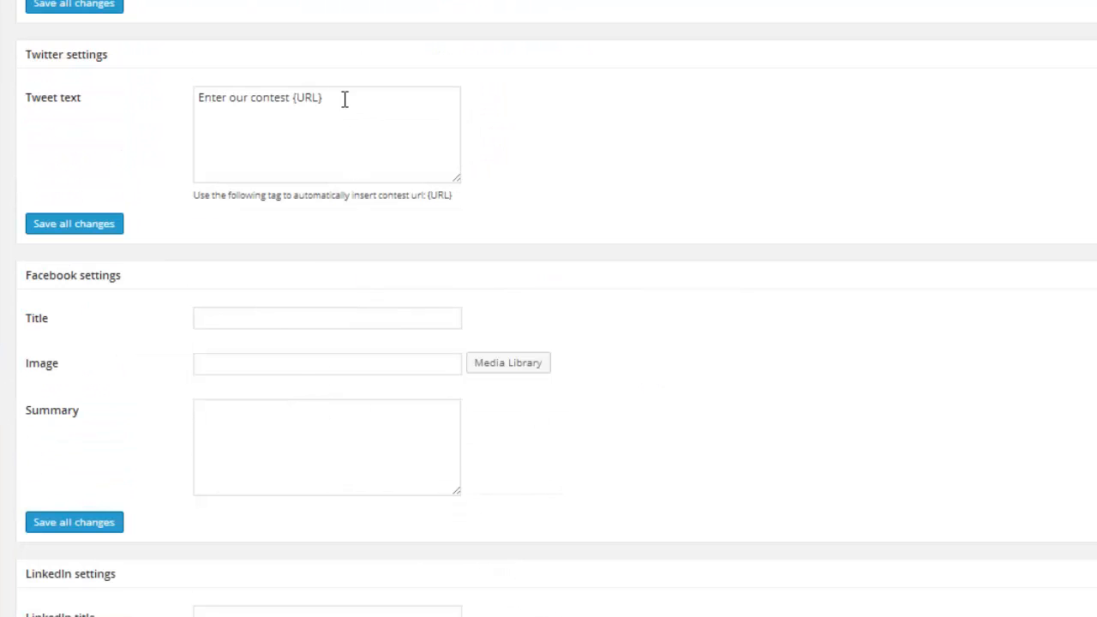
{"action": "left_click_drag", "start_coordinate": [345, 97], "coordinate": [191, 97]}
{"action": "key", "text": "ctrl+c"}
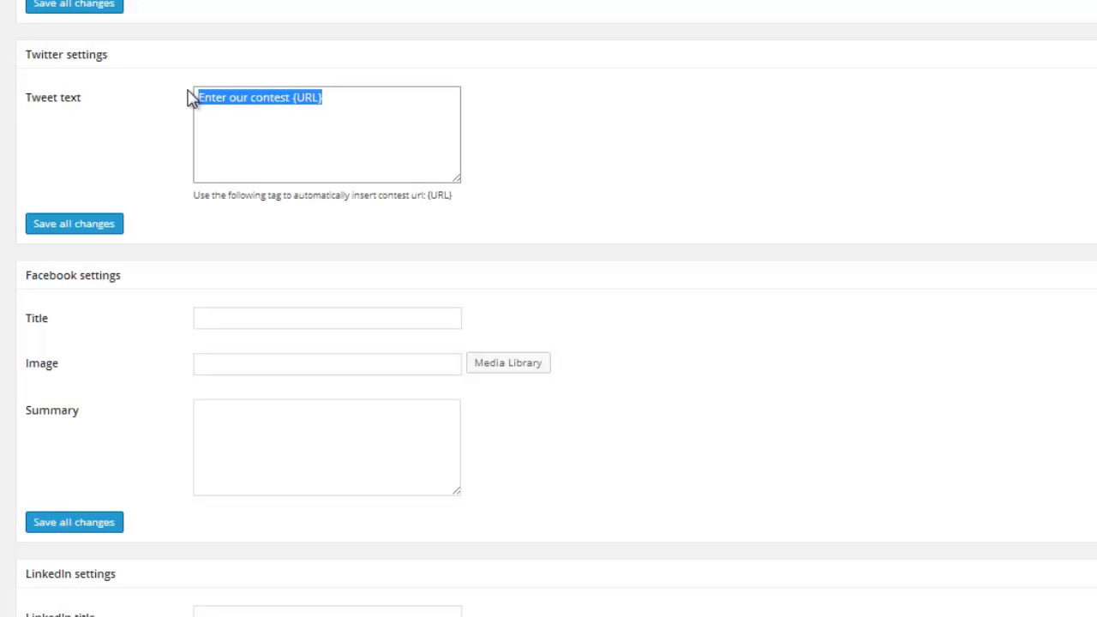
{"action": "left_click", "coordinate": [288, 422]}
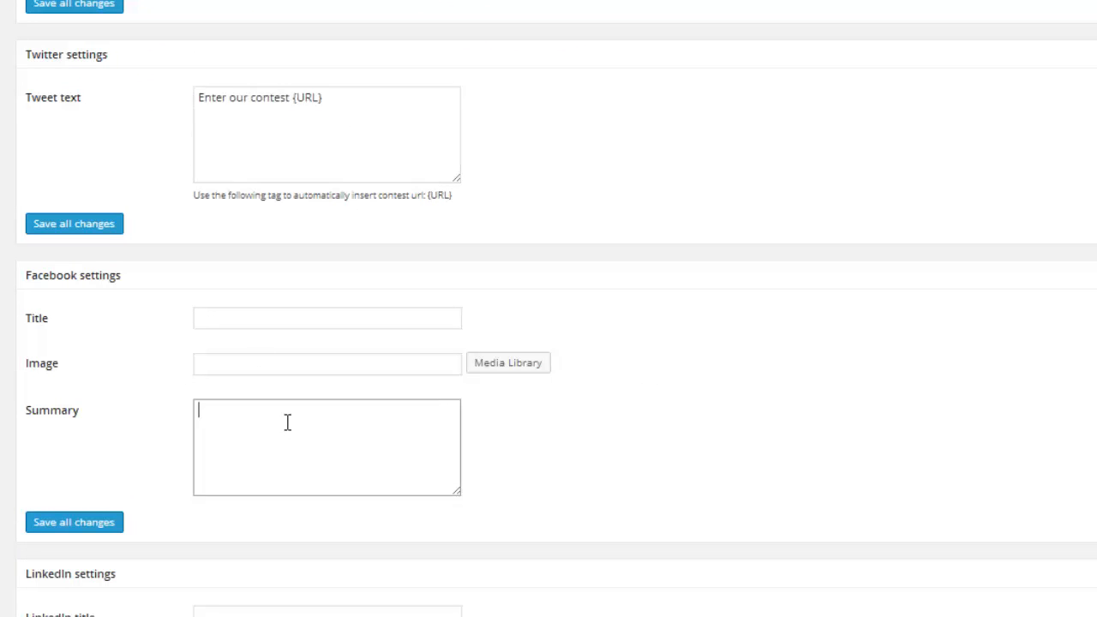
{"action": "key", "text": "ctrl+v"}
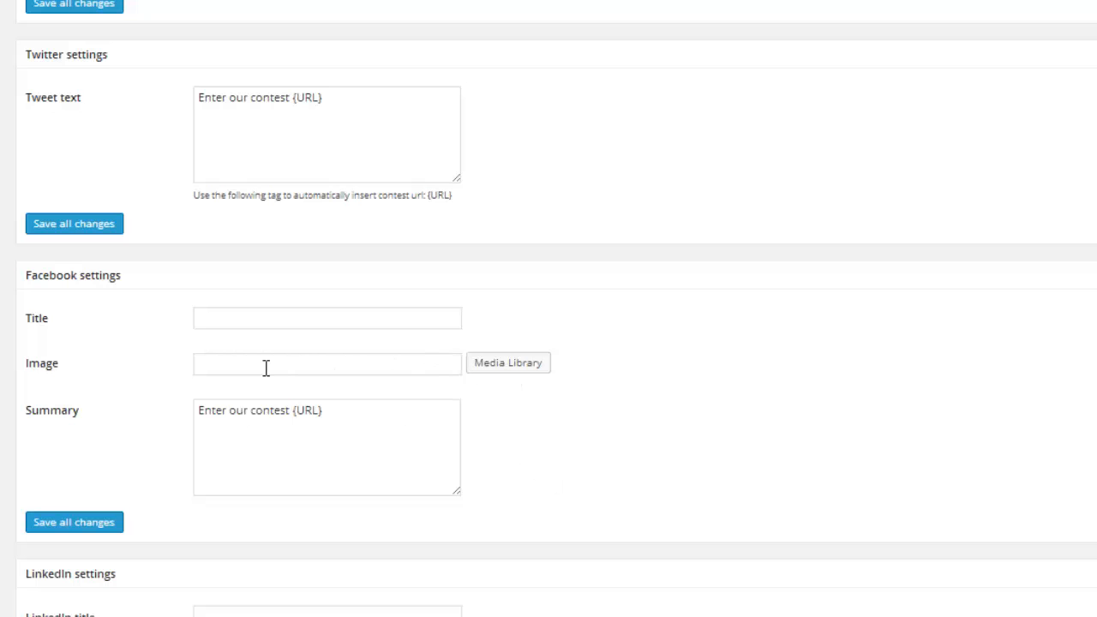
{"action": "left_click", "coordinate": [256, 319]}
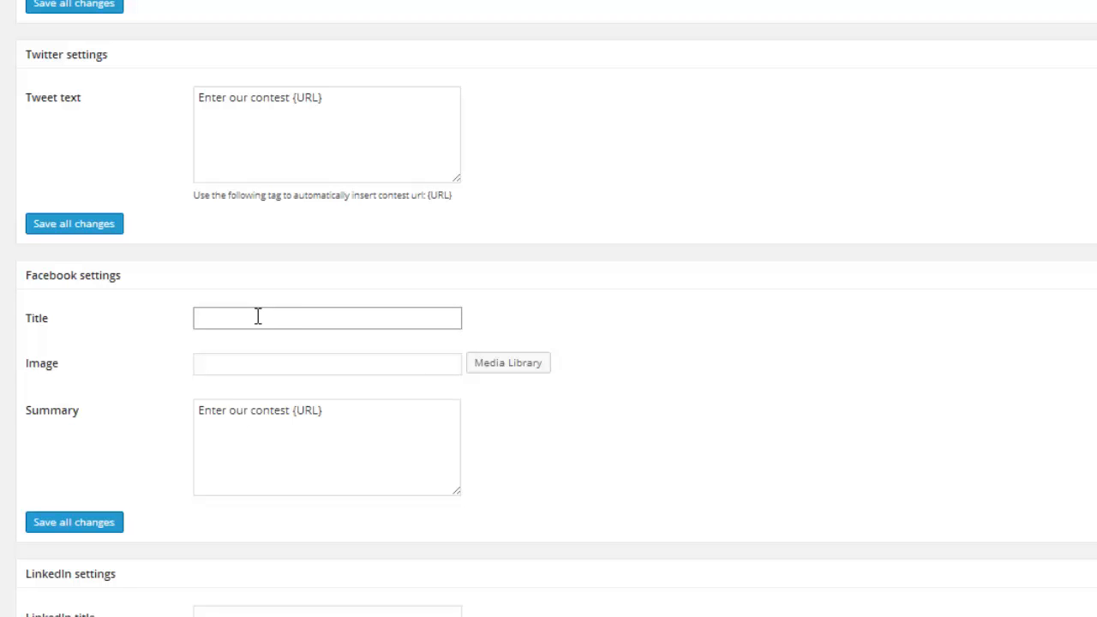
Replace the mailbox name in the email sender's address under Entries & Winners.
{"action": "scroll", "coordinate": [455, 480], "scroll_direction": "down", "scroll_amount": 3}
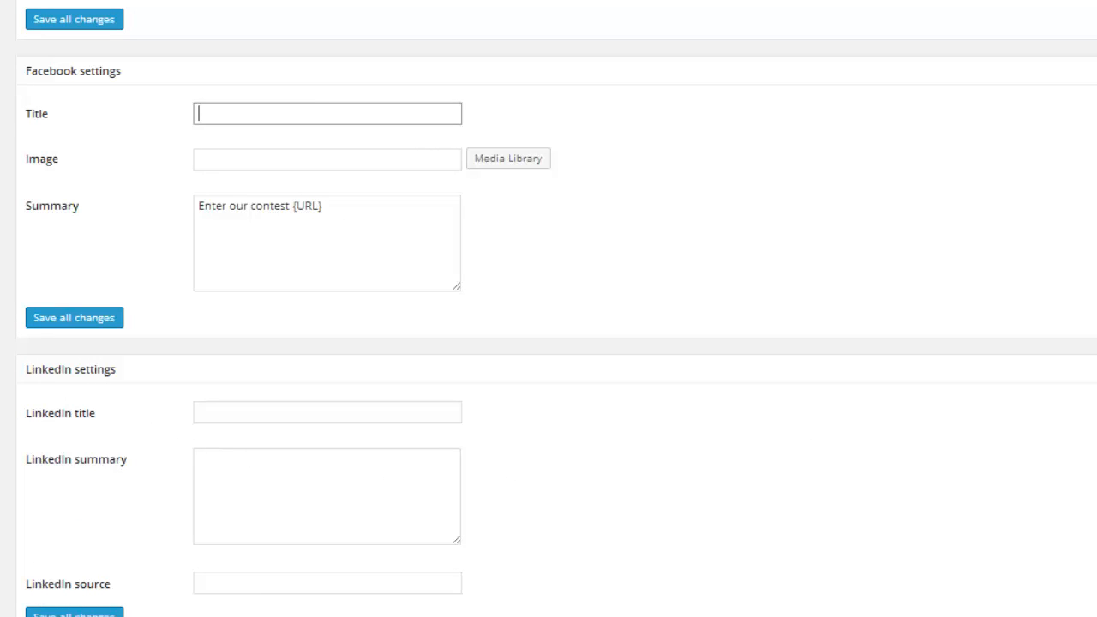
{"action": "scroll", "coordinate": [549, 309], "scroll_direction": "down", "scroll_amount": 10}
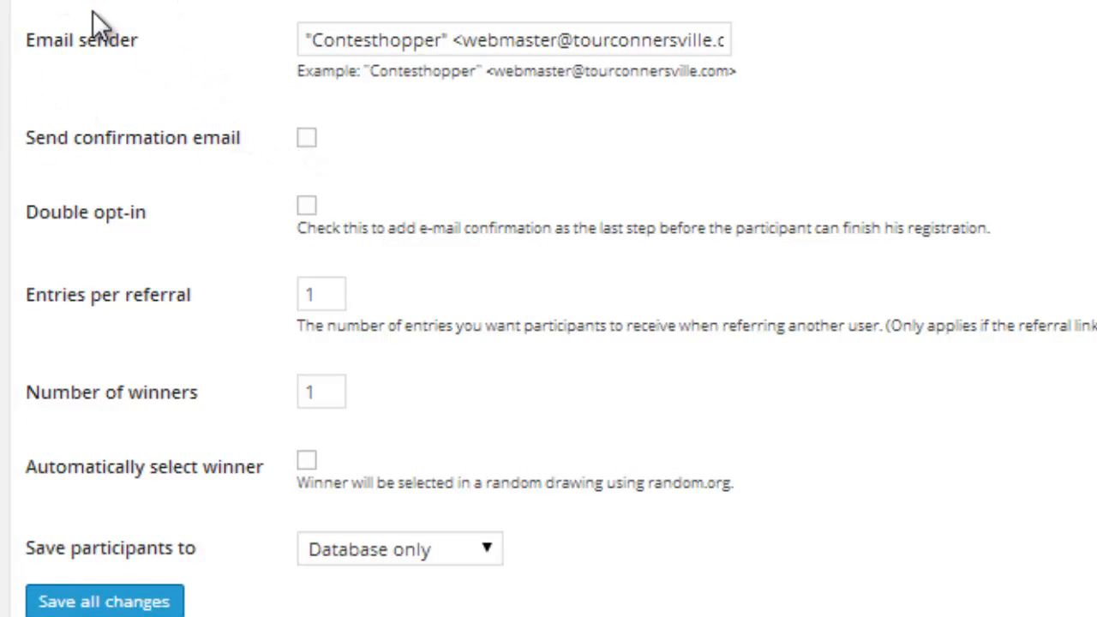
{"action": "left_click", "coordinate": [519, 39]}
{"action": "left_click_drag", "start_coordinate": [551, 39], "coordinate": [463, 40]}
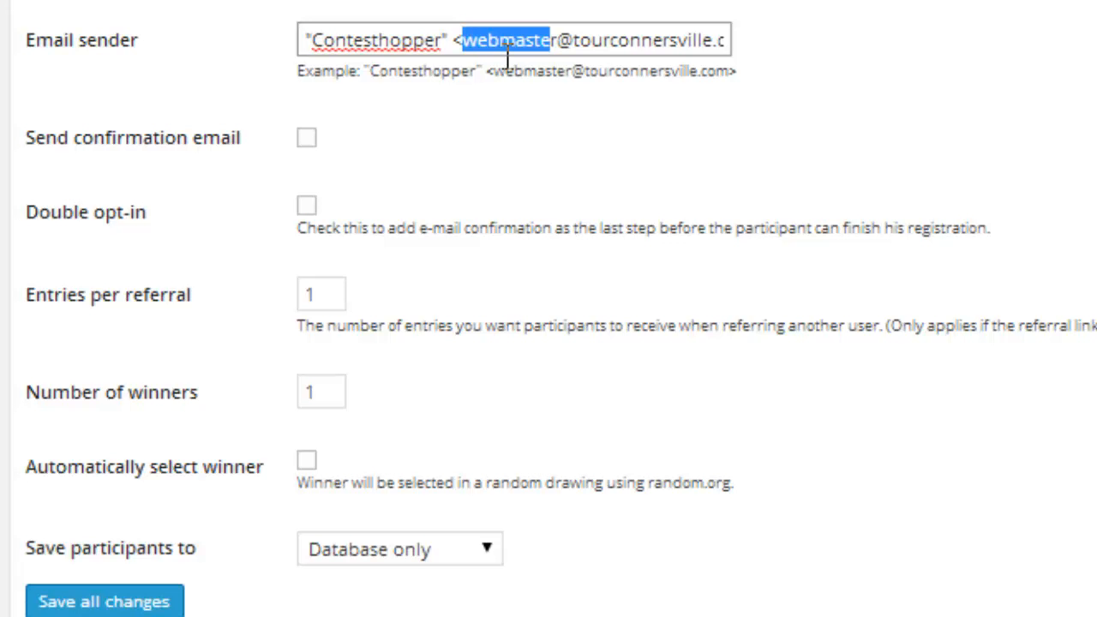
{"action": "type", "text": "con"}
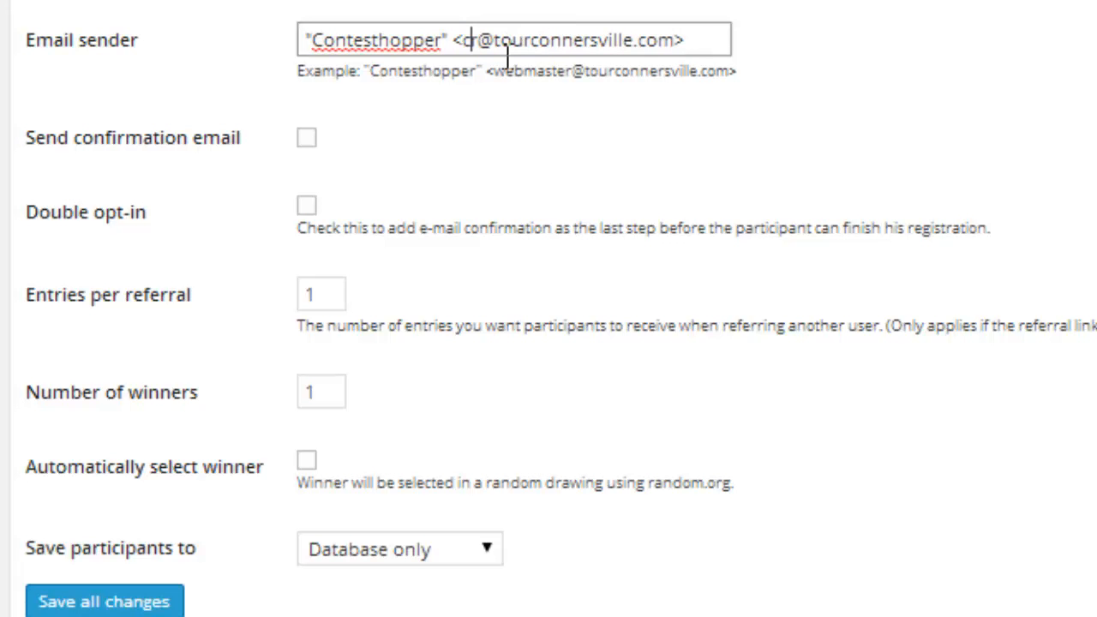
{"action": "type", "text": "test"}
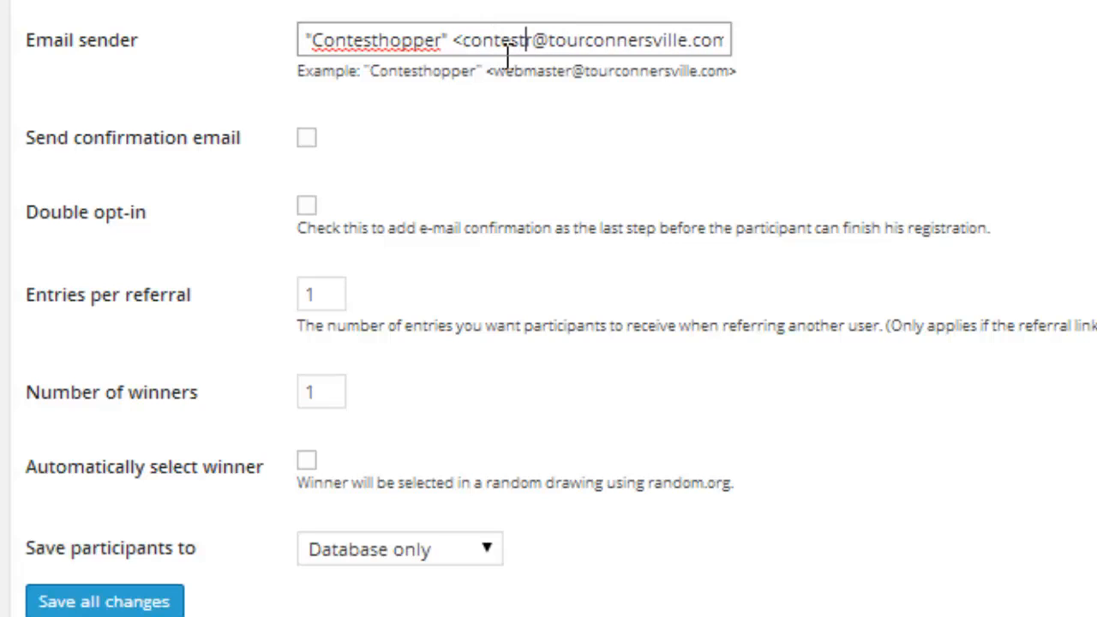
Change the email sender's display name to "Tour Connersville" and enable sending a confirmation email.
{"action": "left_click_drag", "start_coordinate": [438, 43], "coordinate": [319, 53]}
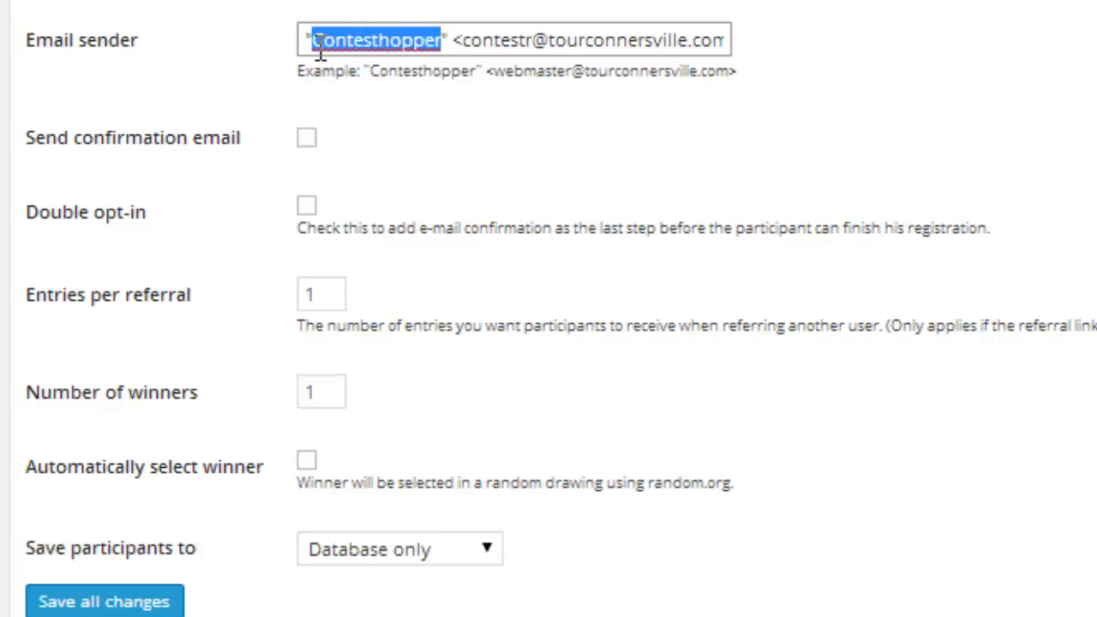
{"action": "key", "text": "BackSpace"}
{"action": "type", "text": "Tour C"}
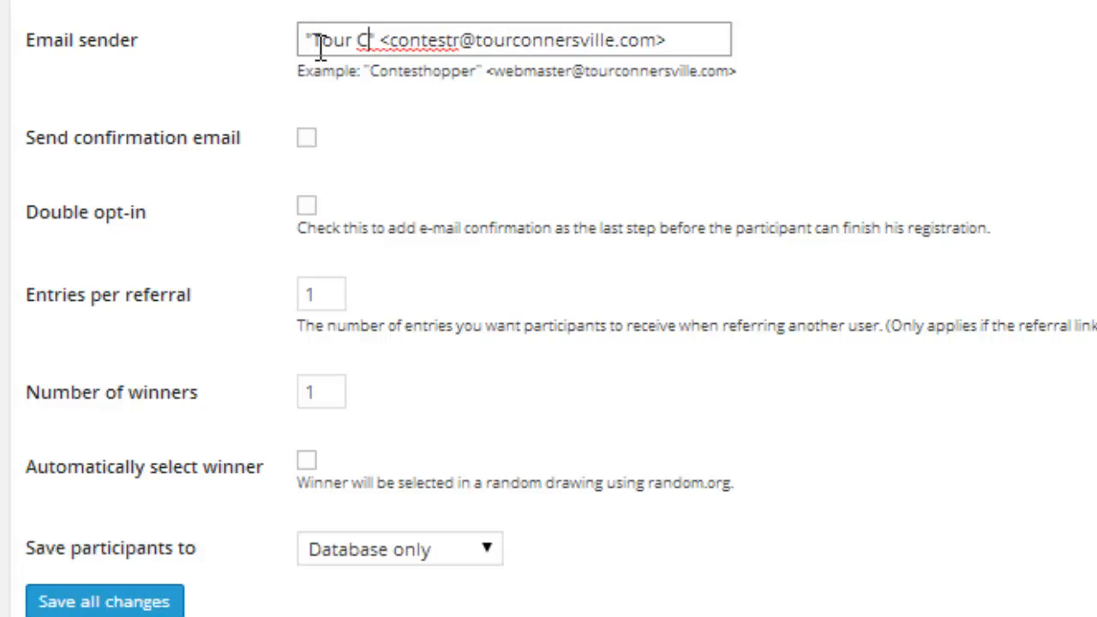
{"action": "type", "text": "onnersville"}
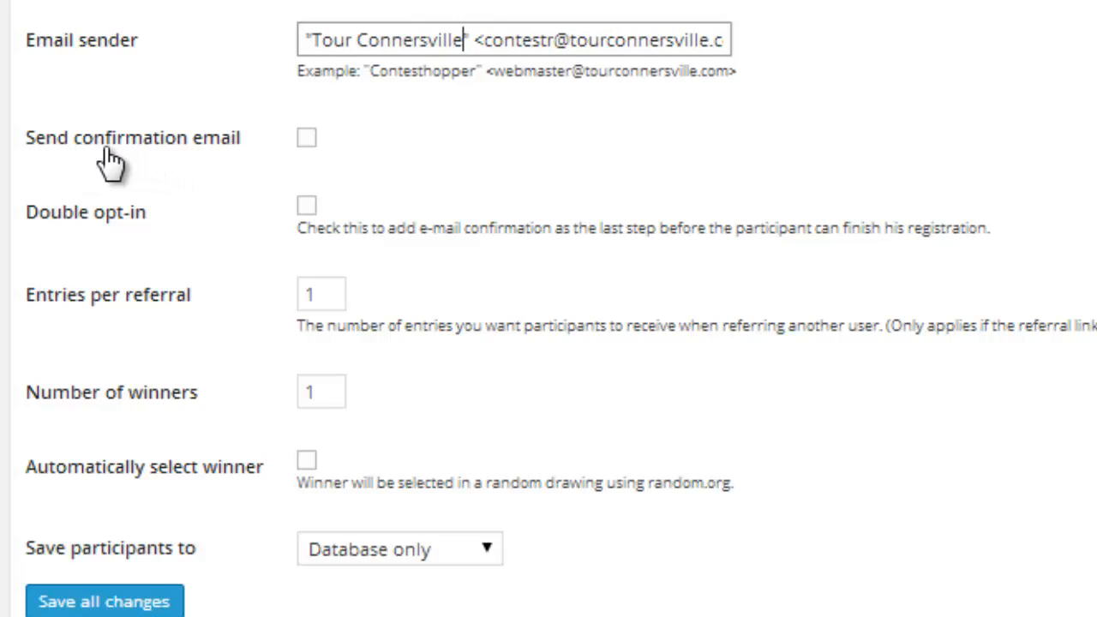
{"action": "left_click", "coordinate": [306, 139]}
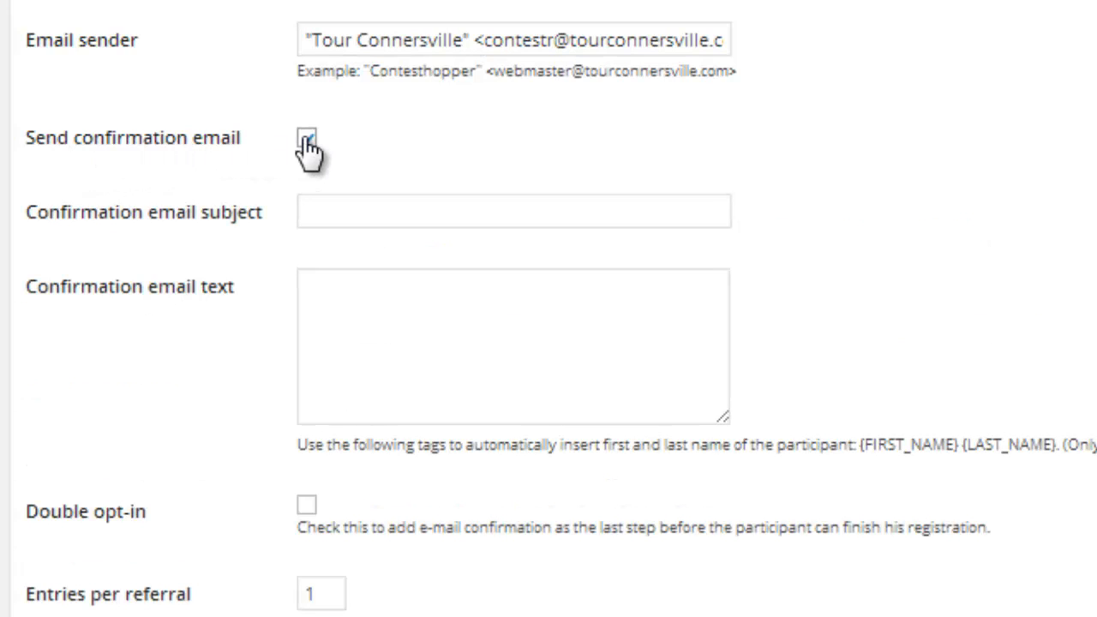
Set the confirmation email's subject to "Tour Connersville Contest" and its text to "Thank you for entering".
{"action": "left_click", "coordinate": [338, 206]}
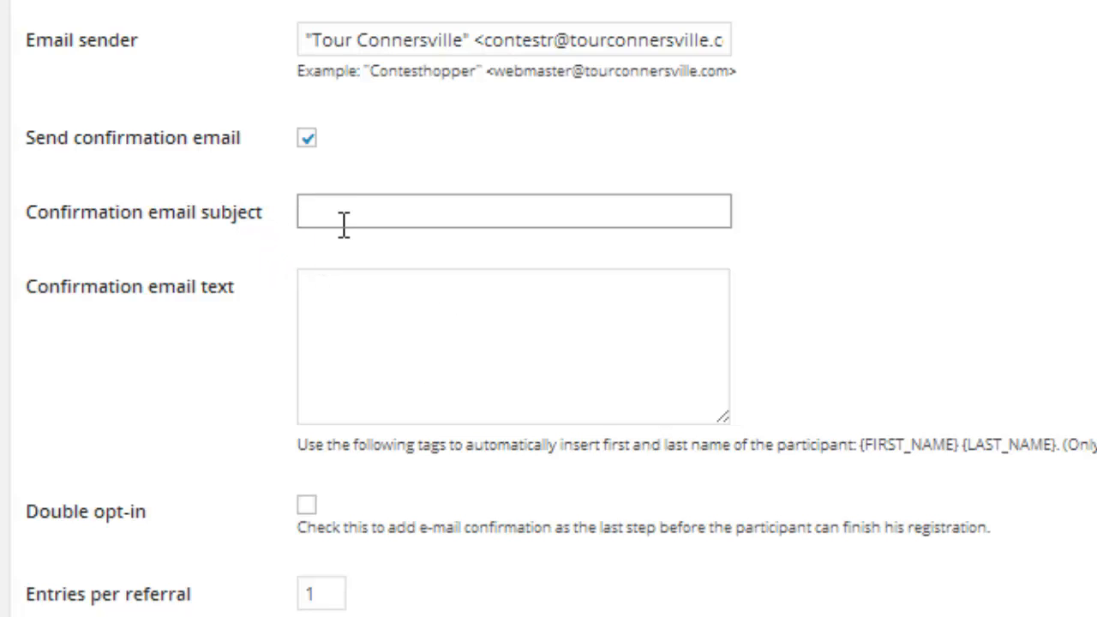
{"action": "type", "text": "Tour"}
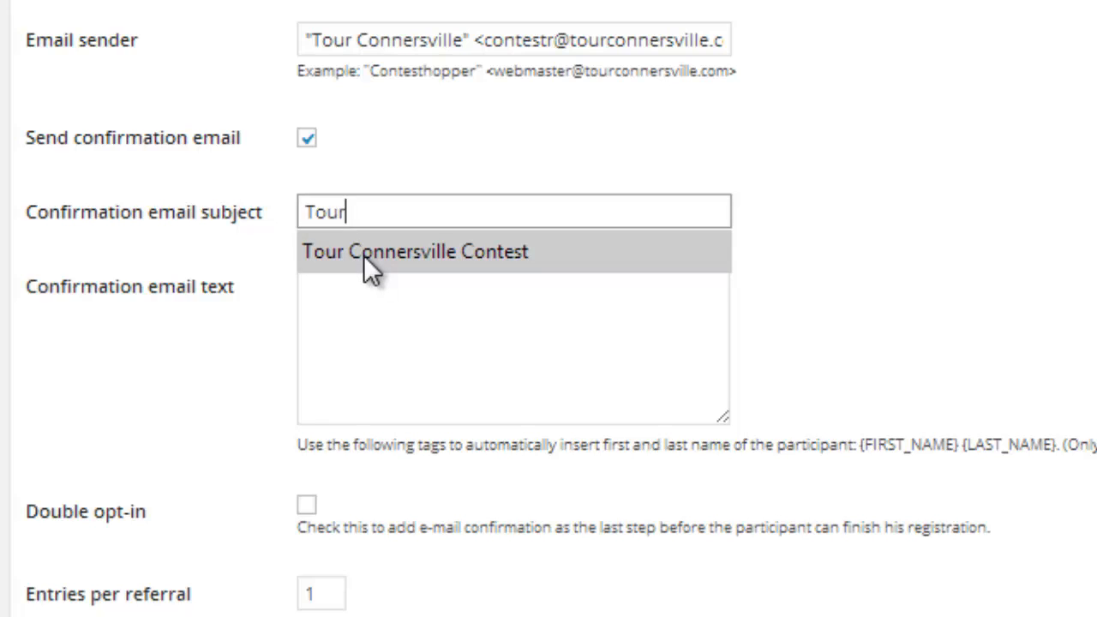
{"action": "left_click", "coordinate": [363, 255]}
{"action": "left_click", "coordinate": [367, 276]}
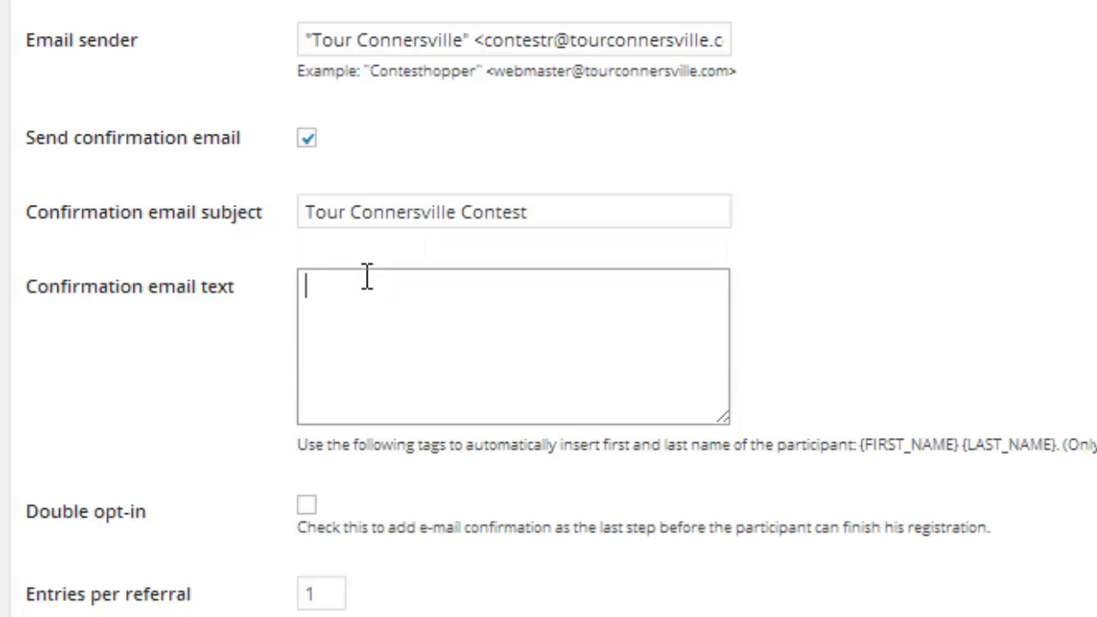
{"action": "type", "text": "Thank you "}
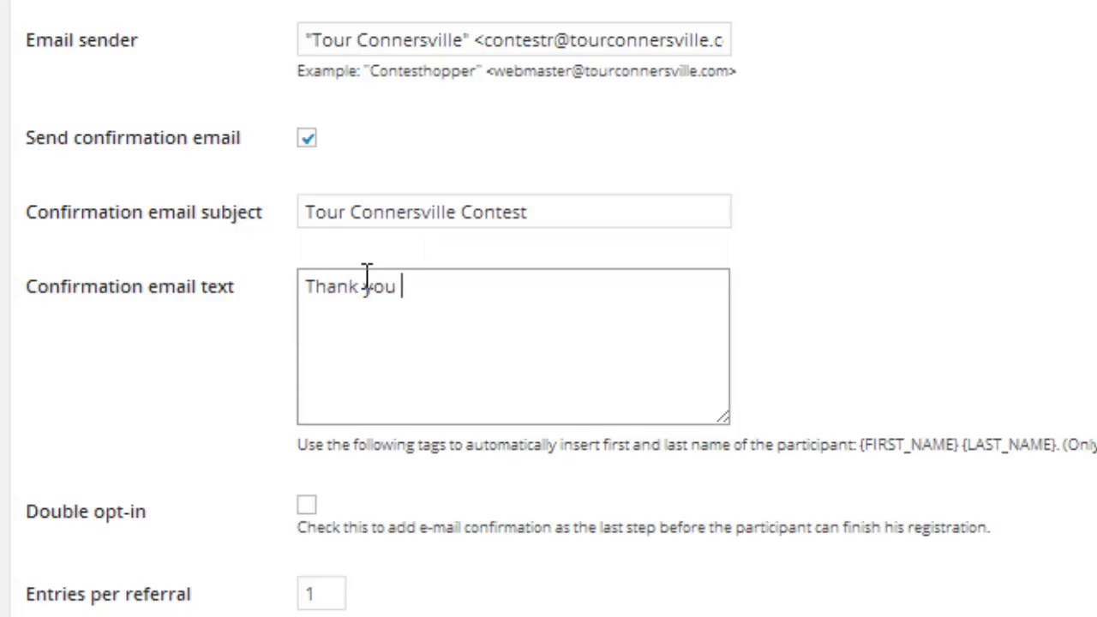
{"action": "type", "text": "for entering"}
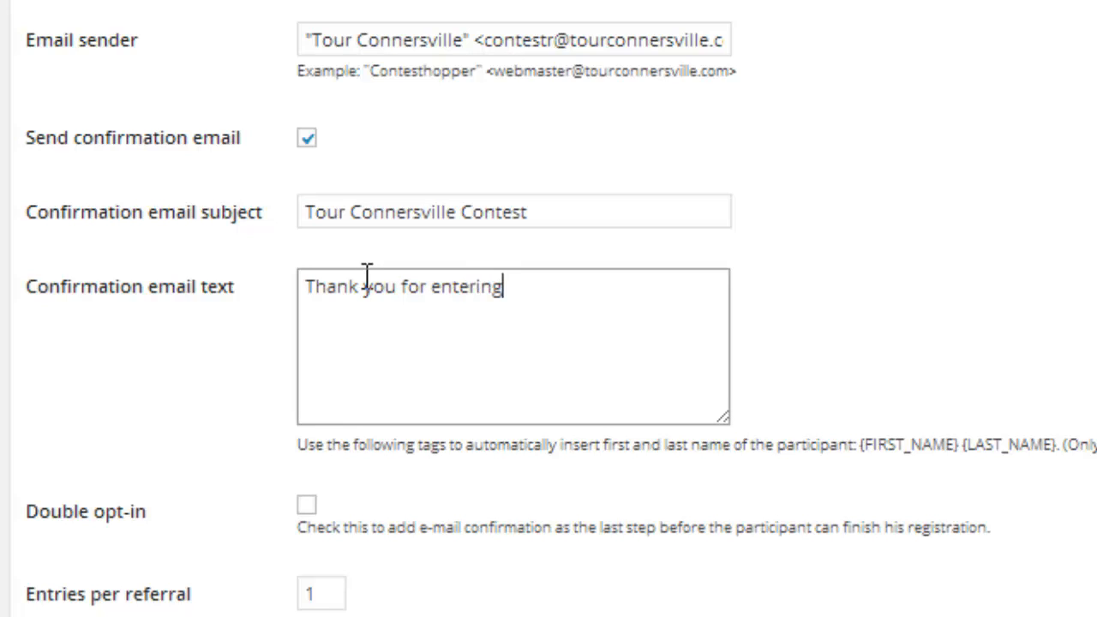
Enable double opt-in and set the double opt-in email subject to "Confirm Contest Entry".
{"action": "scroll", "coordinate": [184, 399], "scroll_direction": "down", "scroll_amount": 2}
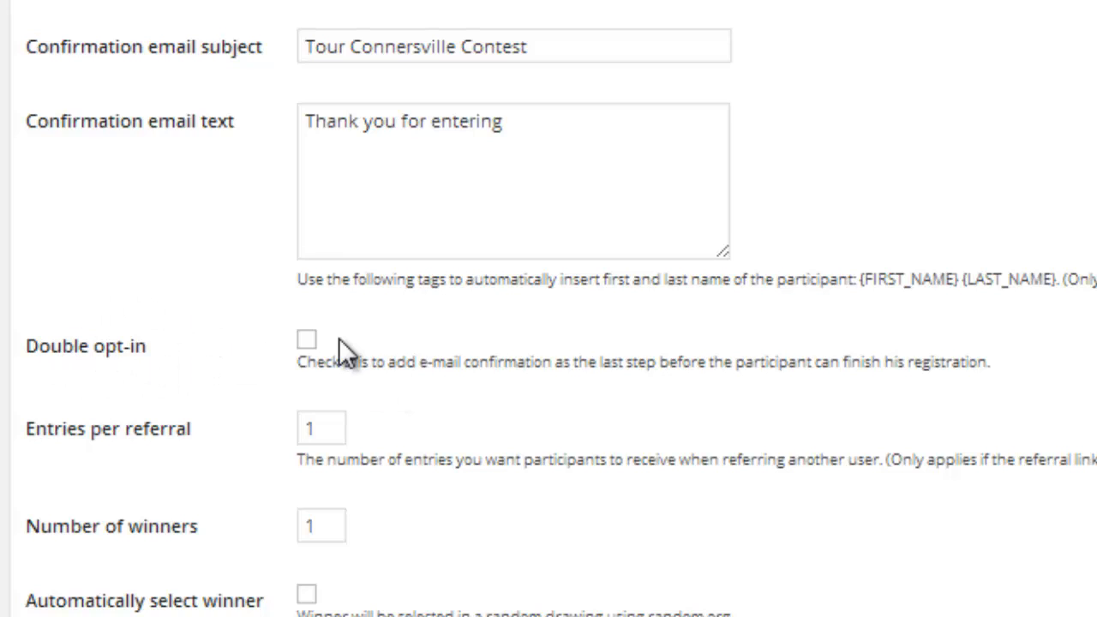
{"action": "left_click", "coordinate": [306, 346]}
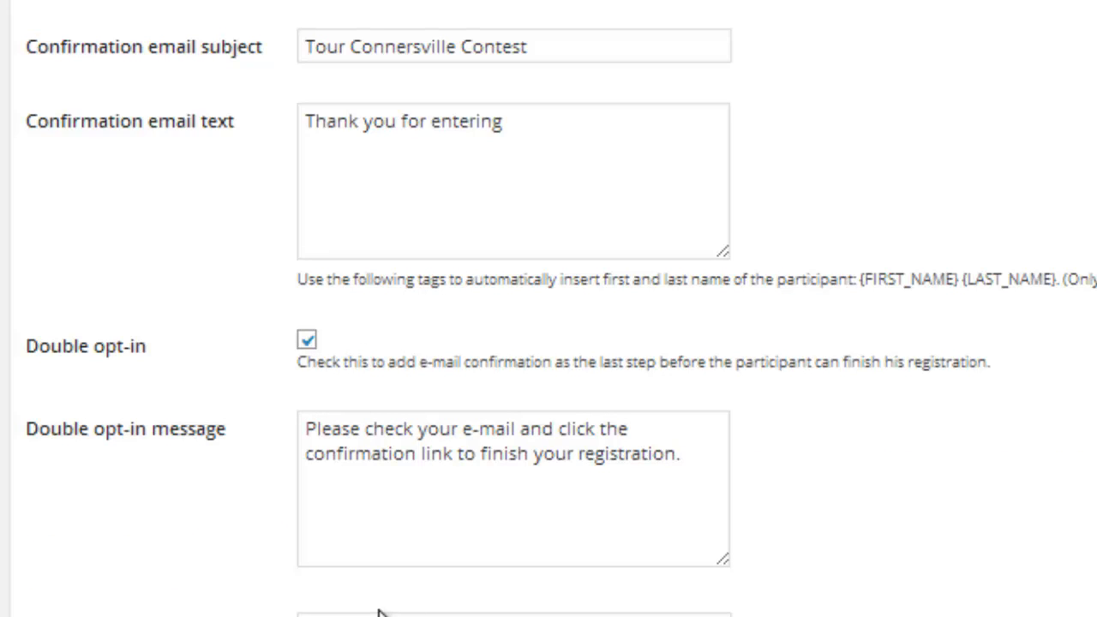
{"action": "left_click", "coordinate": [514, 615]}
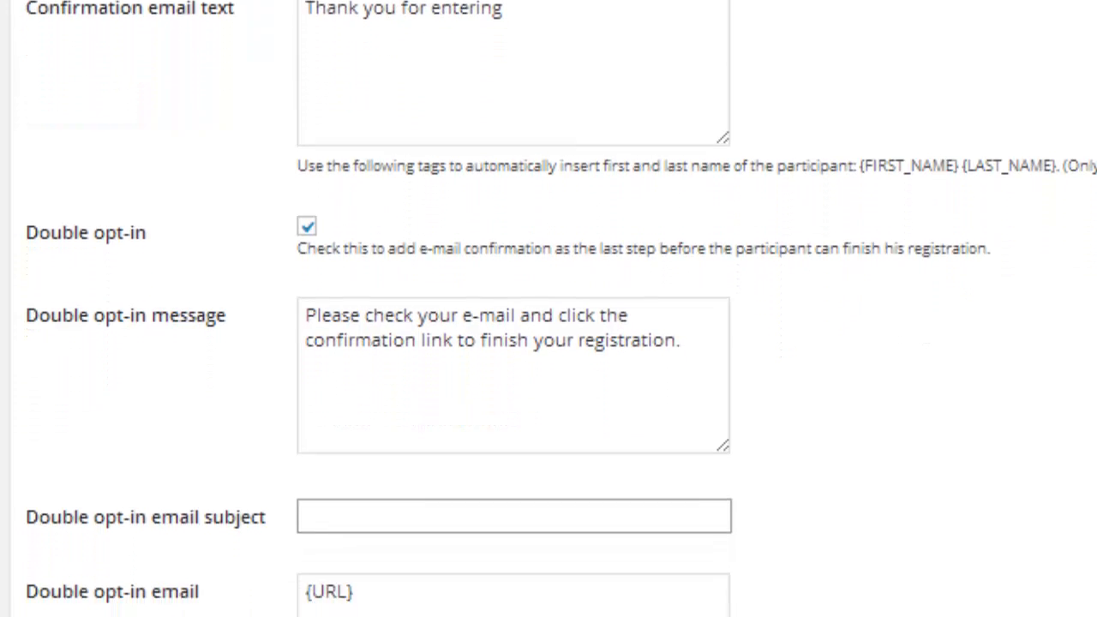
{"action": "left_click", "coordinate": [509, 417]}
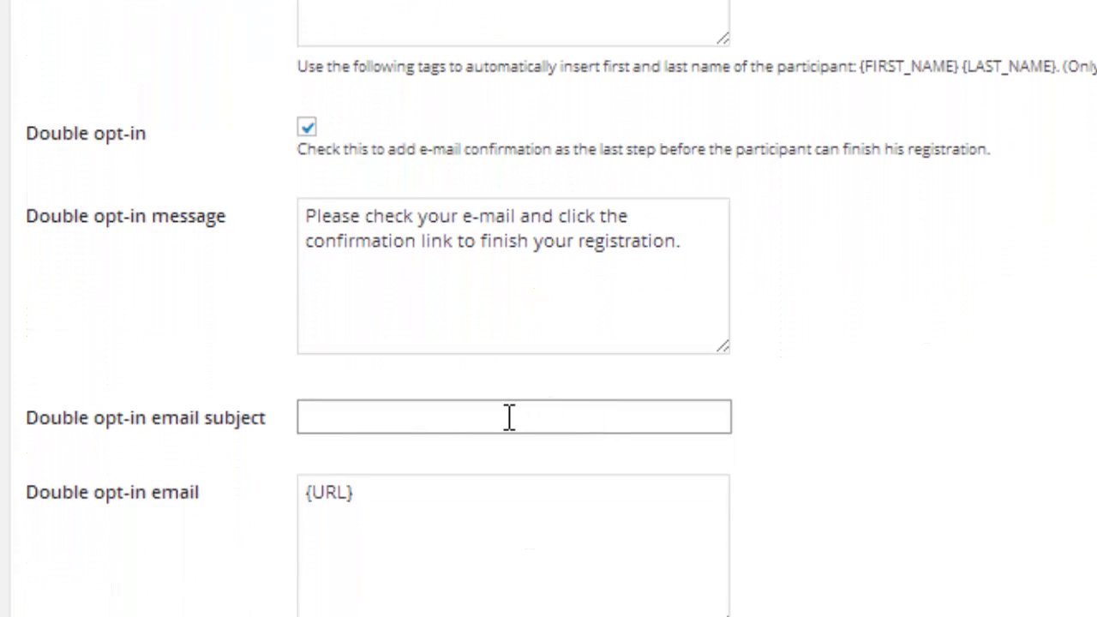
{"action": "type", "text": "Coin"}
{"action": "key", "text": "BackSpace"}
{"action": "key", "text": "BackSpace"}
{"action": "type", "text": "fi"}
{"action": "key", "text": "BackSpace"}
{"action": "key", "text": "BackSpace"}
{"action": "type", "text": "nfirm "}
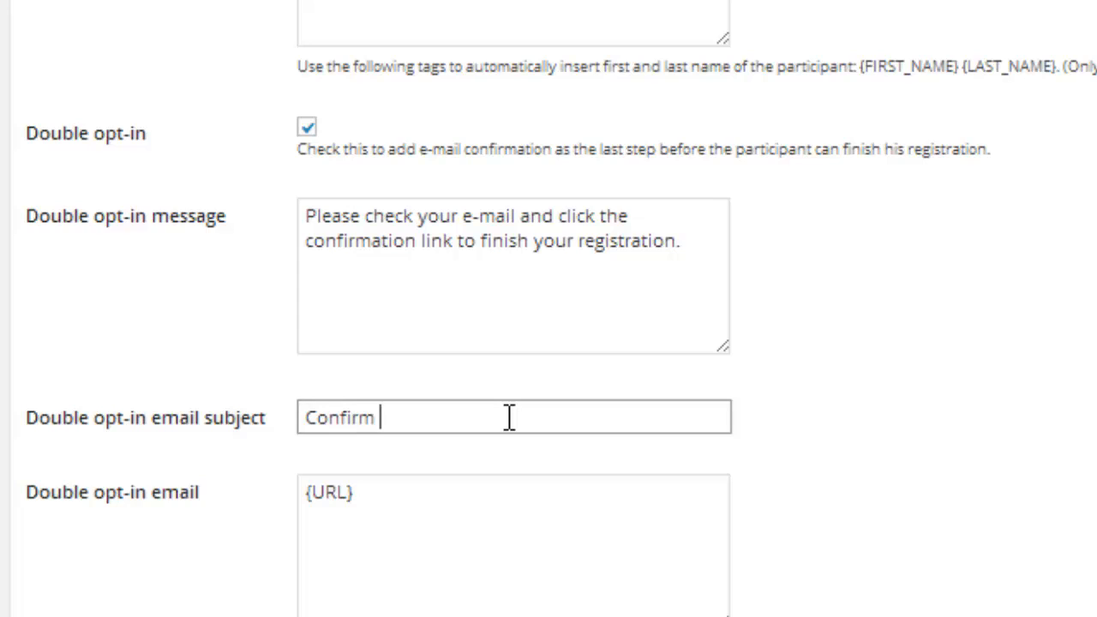
{"action": "type", "text": "Contest "}
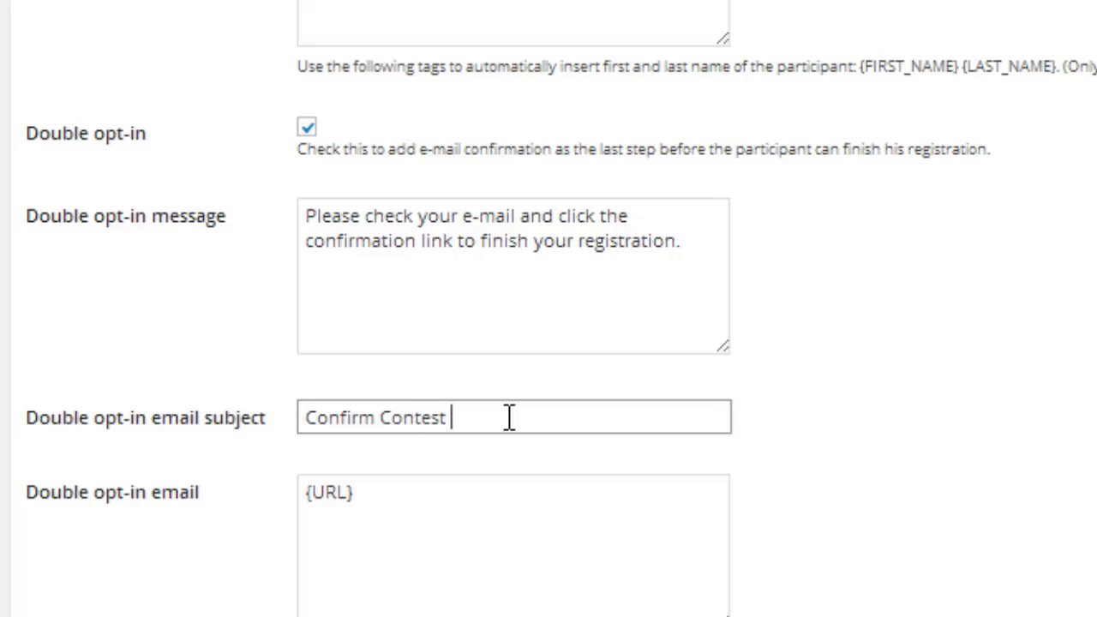
{"action": "type", "text": "Entry"}
Insert "Please click to confirm entry" before the {URL} tag in the double opt-in email.
{"action": "left_click", "coordinate": [382, 497]}
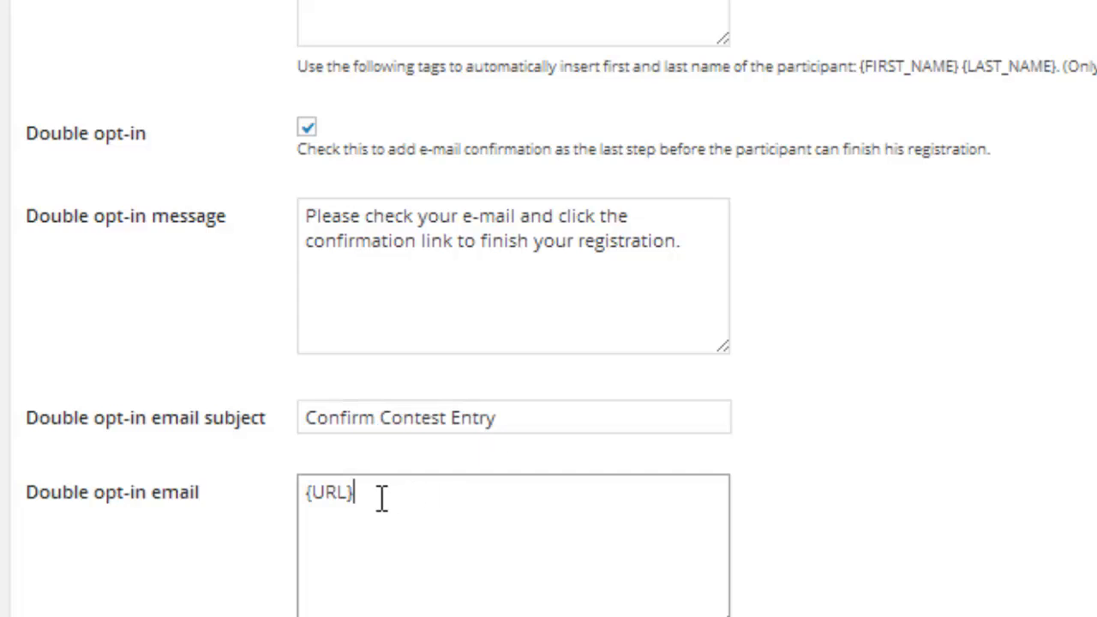
{"action": "triple_click", "coordinate": [308, 502]}
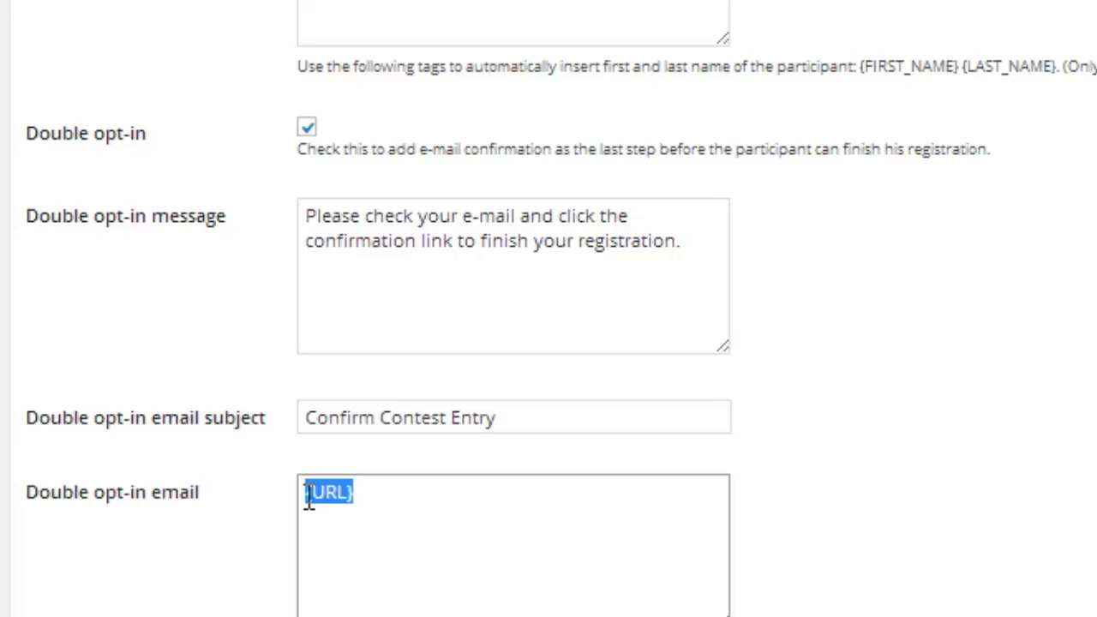
{"action": "key", "text": "Left"}
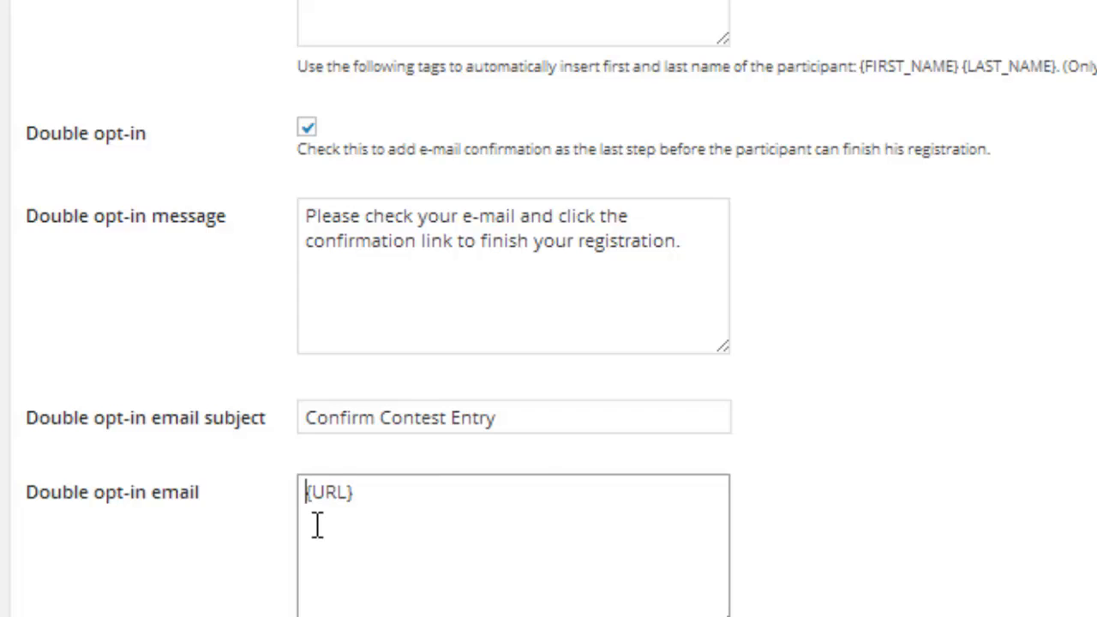
{"action": "type", "text": "Please click to confirm entr"}
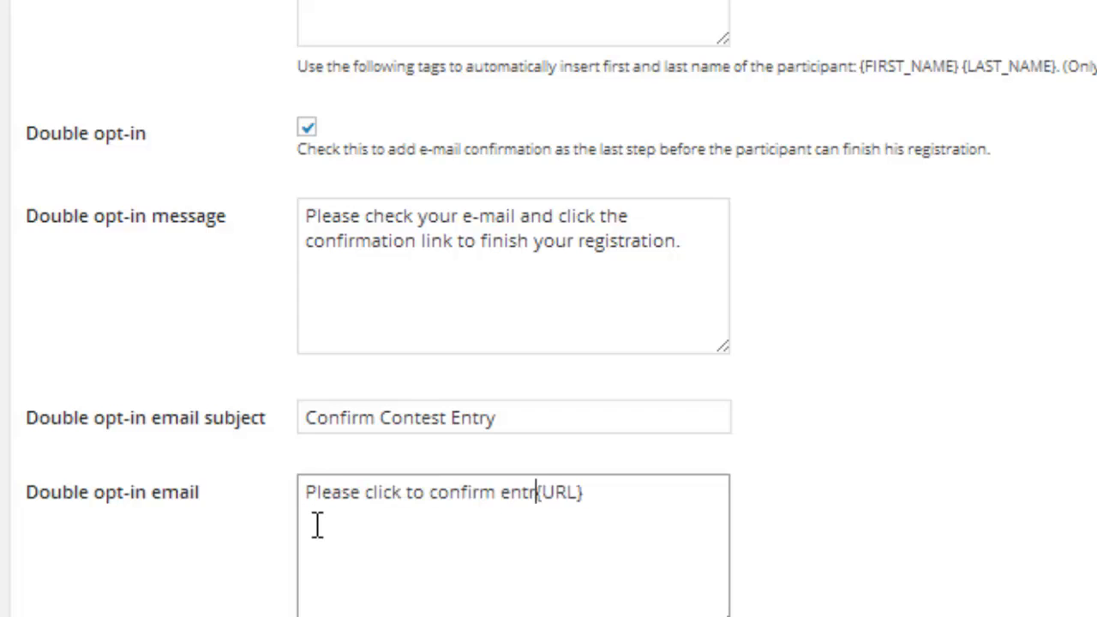
{"action": "type", "text": "y"}
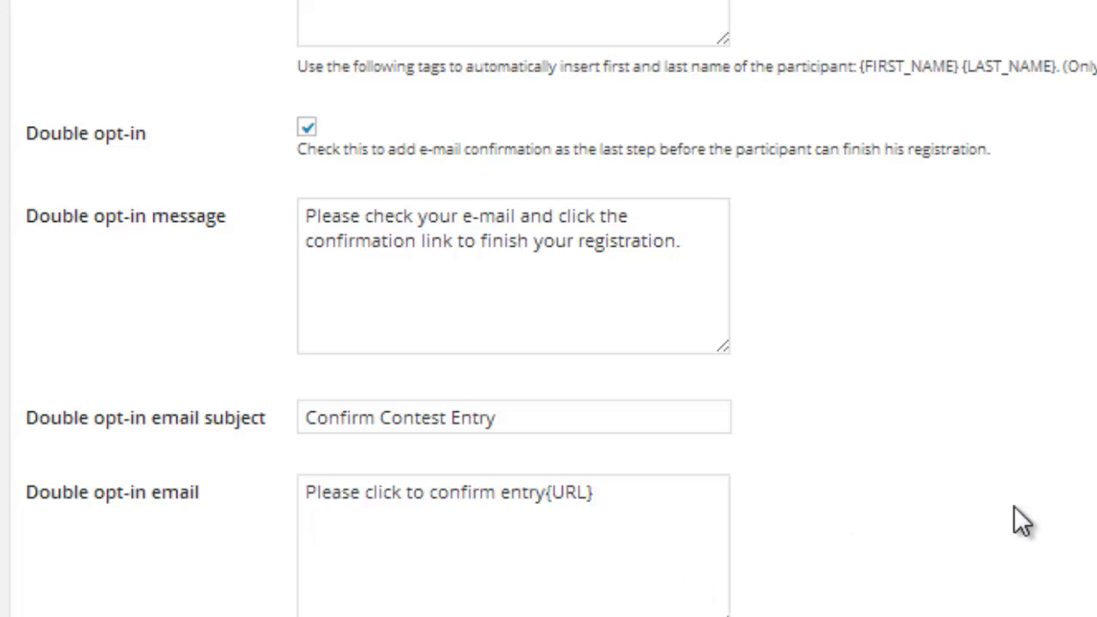
Examine the settings for entries per referral, number of winners and automatic winner selection.
{"action": "scroll", "coordinate": [1014, 514], "scroll_direction": "down", "scroll_amount": 4}
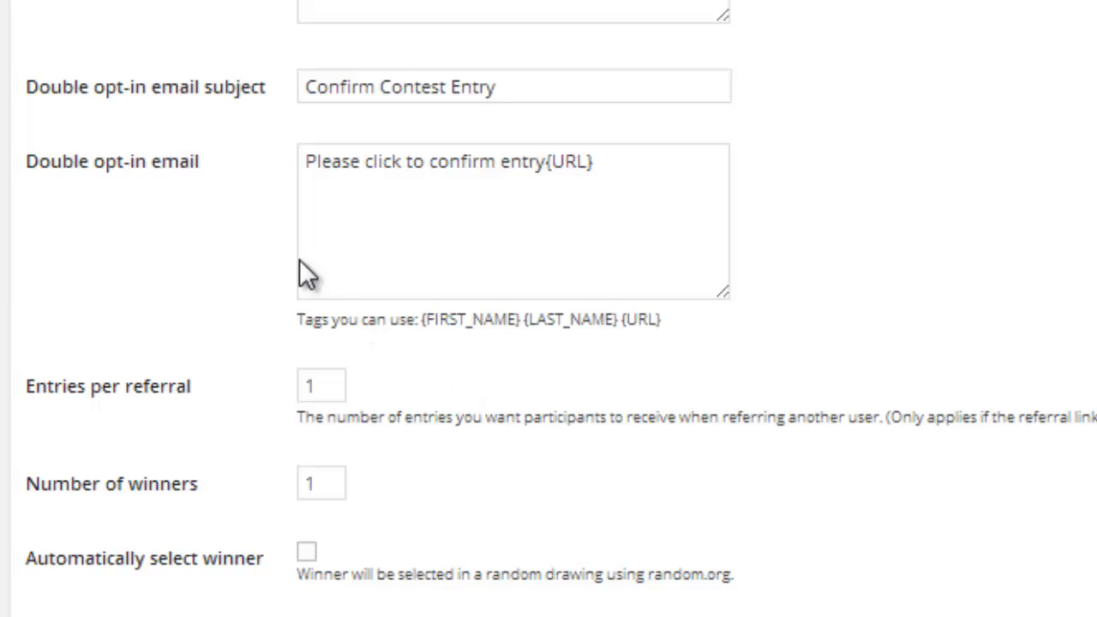
{"action": "left_click", "coordinate": [309, 384]}
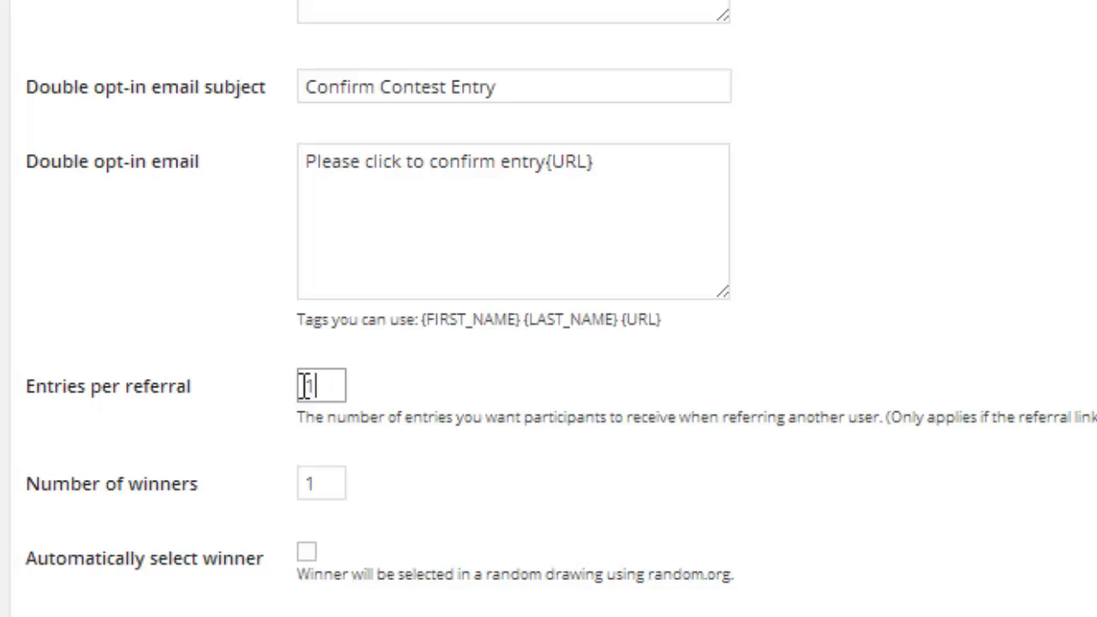
{"action": "double_click", "coordinate": [306, 385]}
{"action": "left_click", "coordinate": [411, 460]}
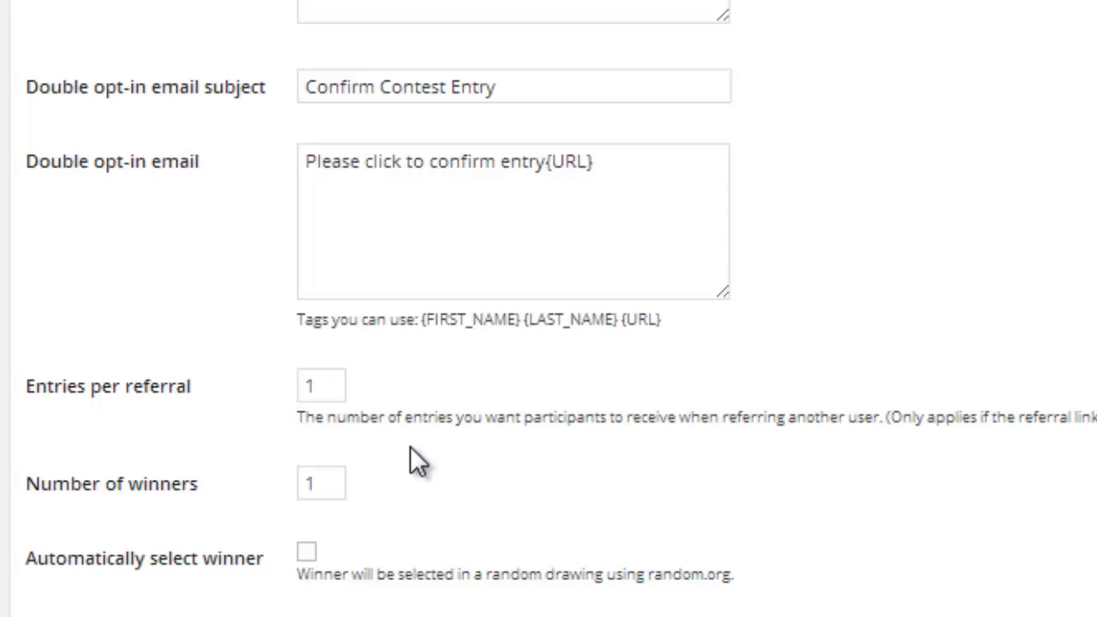
{"action": "scroll", "coordinate": [398, 482], "scroll_direction": "down", "scroll_amount": 2}
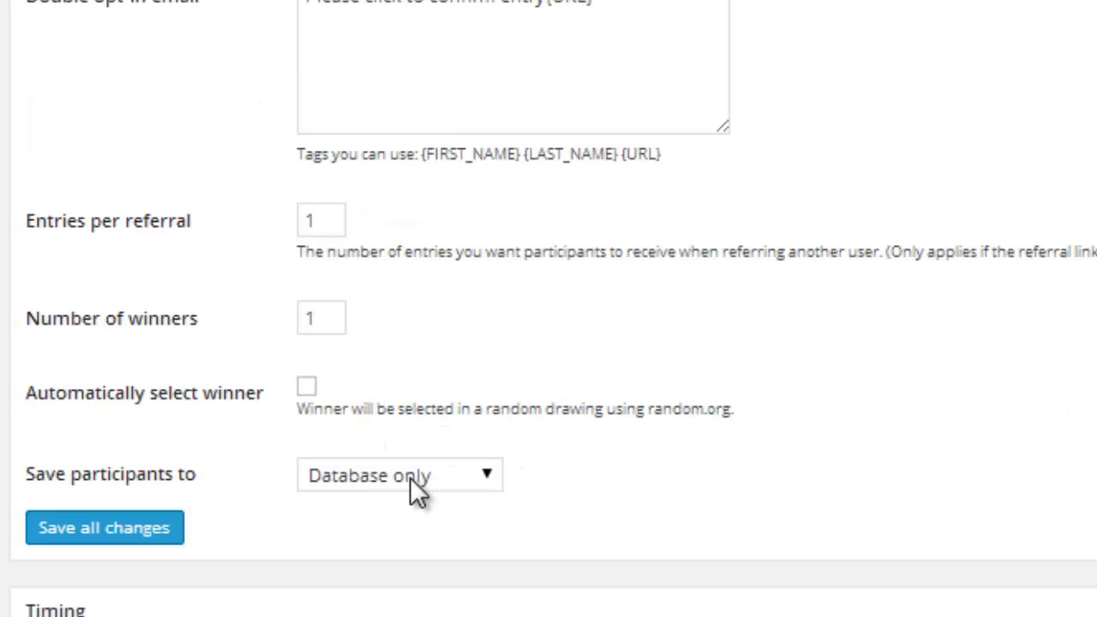
{"action": "double_click", "coordinate": [310, 321]}
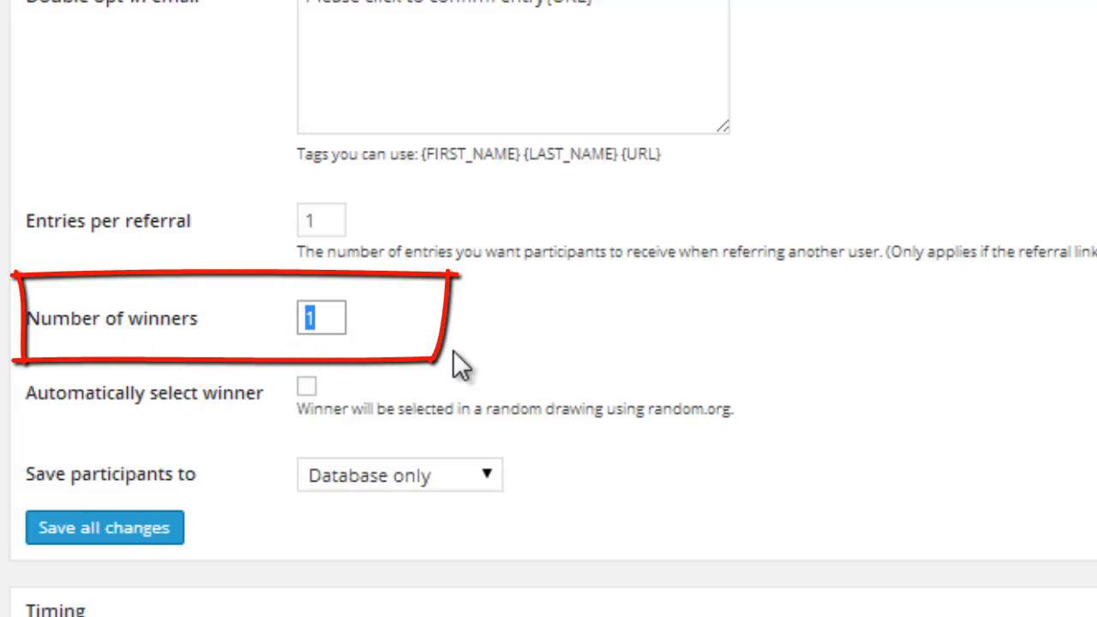
{"action": "left_click", "coordinate": [501, 328]}
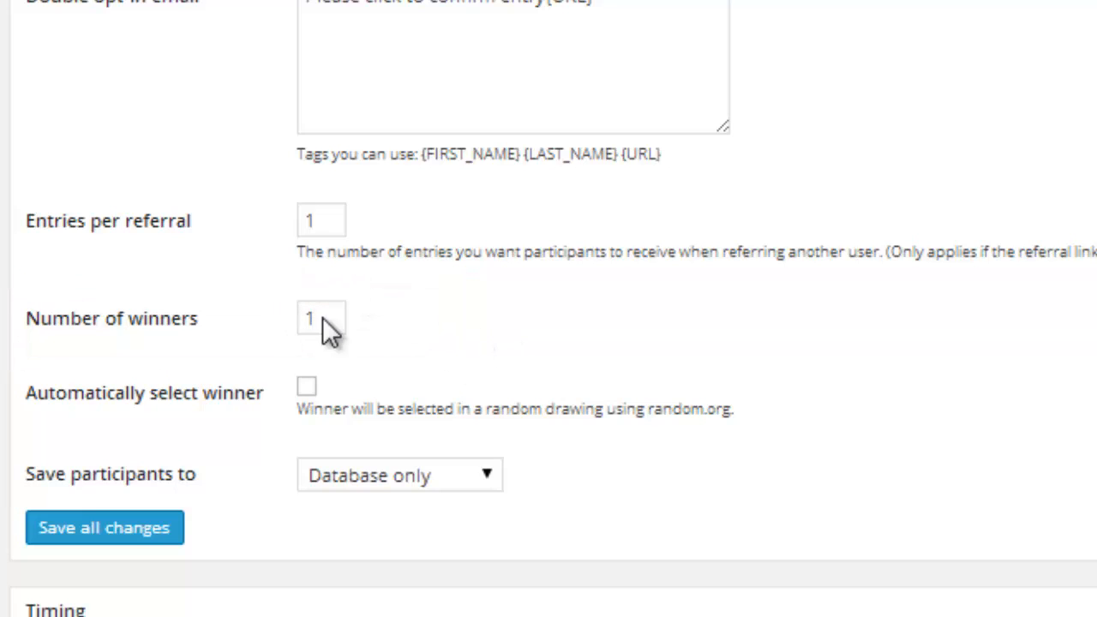
{"action": "scroll", "coordinate": [472, 339], "scroll_direction": "down", "scroll_amount": 2}
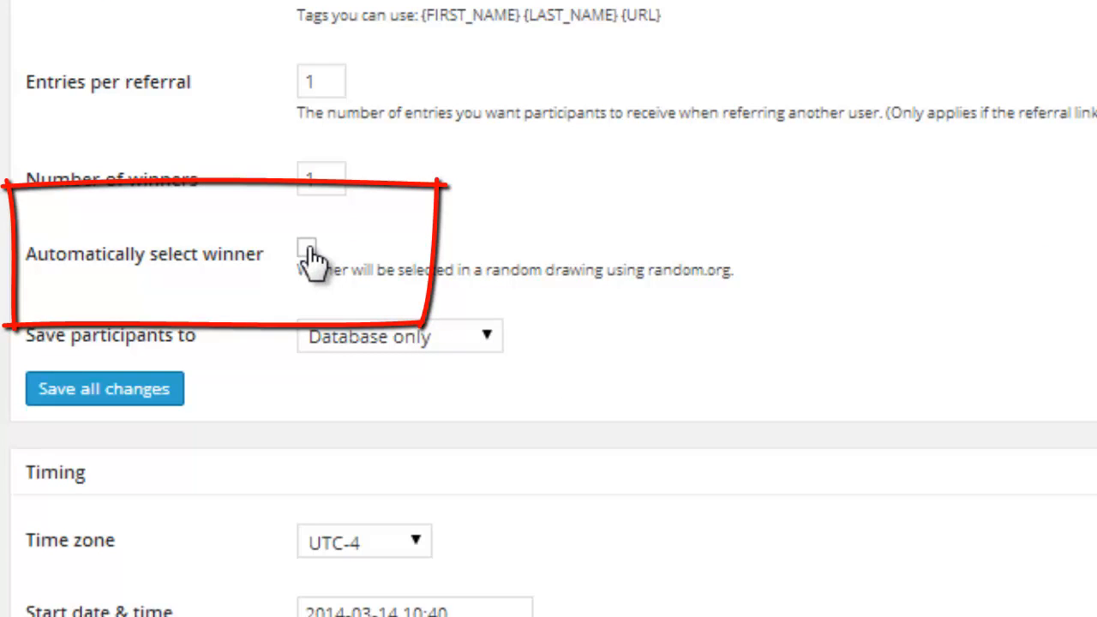
Examine the destinations for saving participants and the calendars for the contest's start and end dates.
{"action": "left_click", "coordinate": [485, 335]}
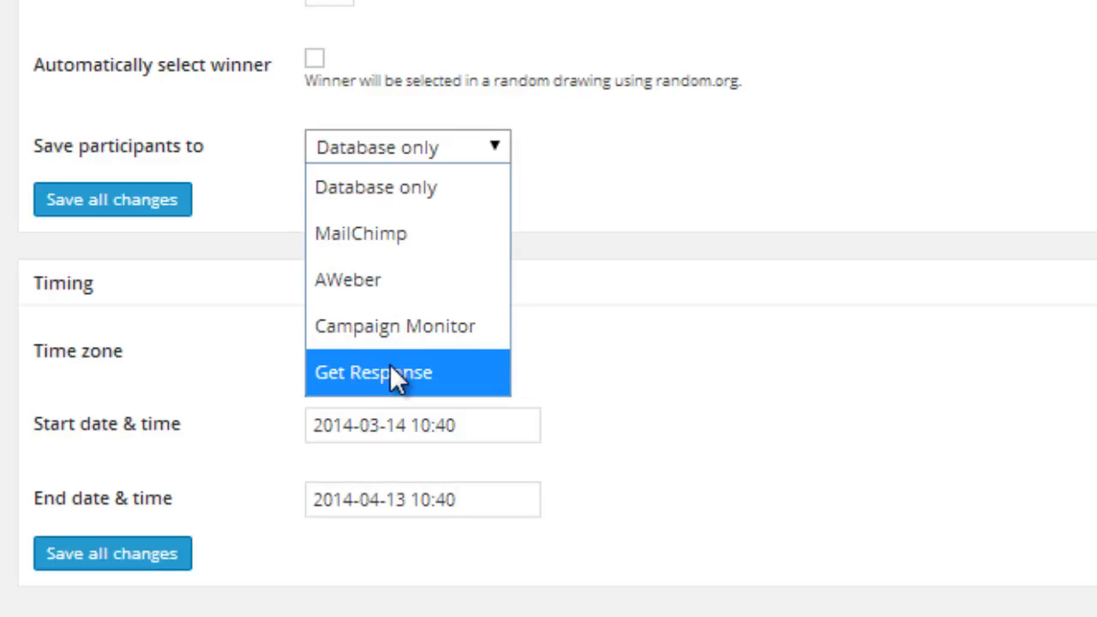
{"action": "left_click", "coordinate": [411, 200]}
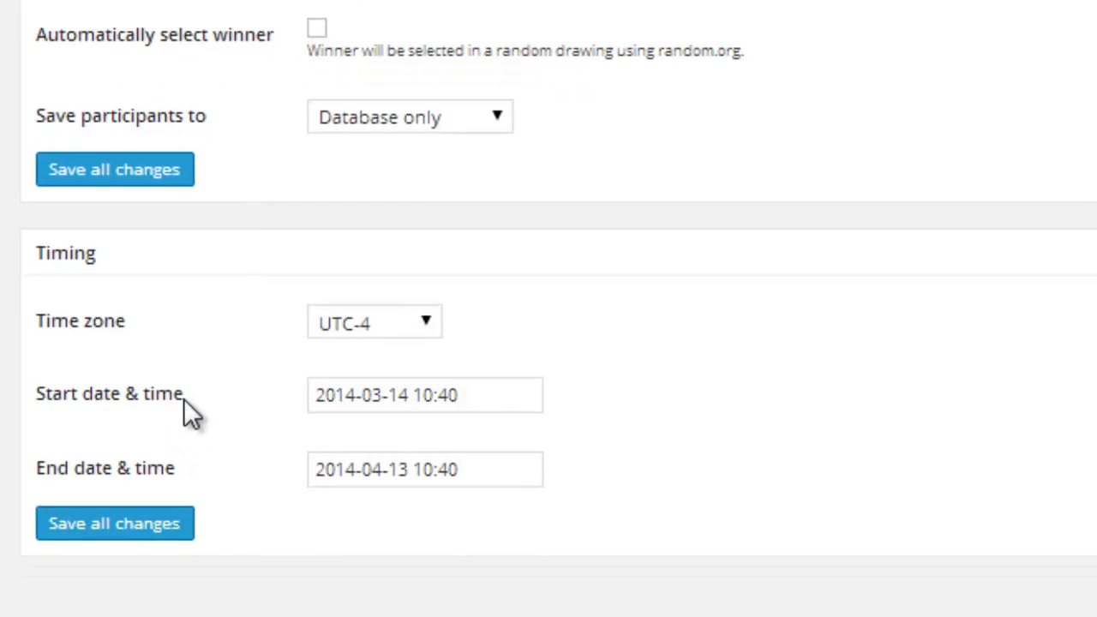
{"action": "left_click", "coordinate": [494, 255]}
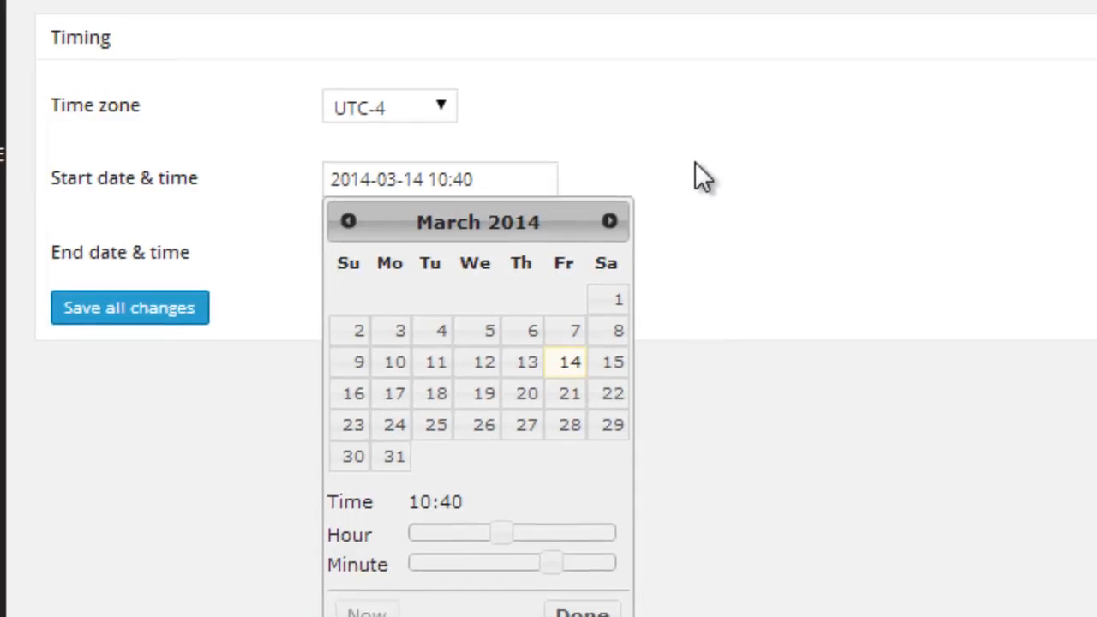
{"action": "left_click", "coordinate": [695, 178]}
{"action": "left_click", "coordinate": [463, 474]}
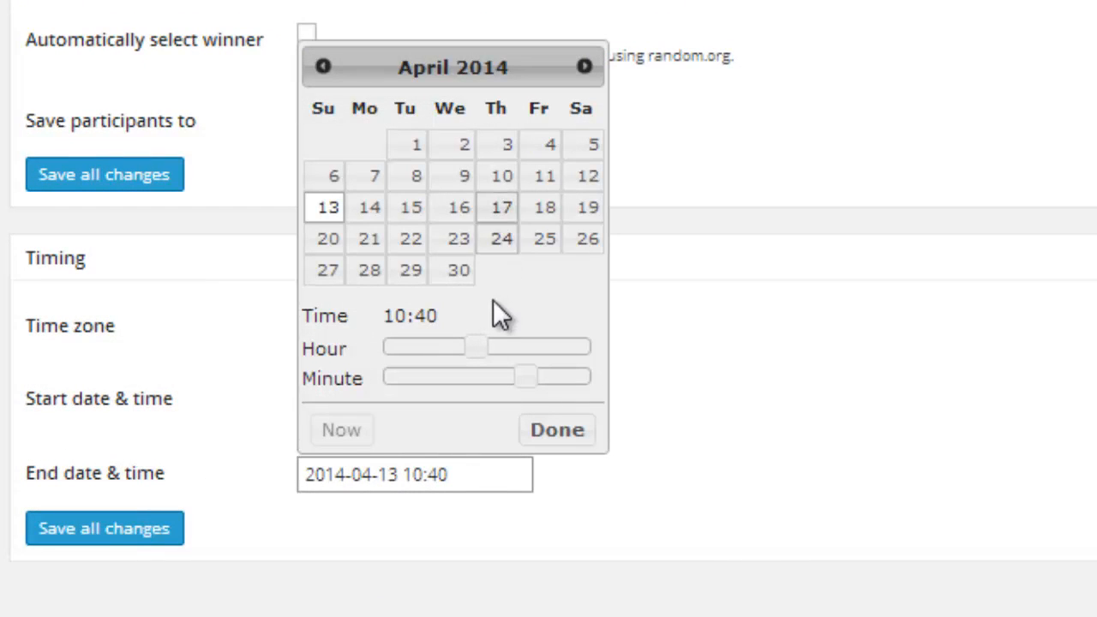
{"action": "left_click", "coordinate": [758, 422]}
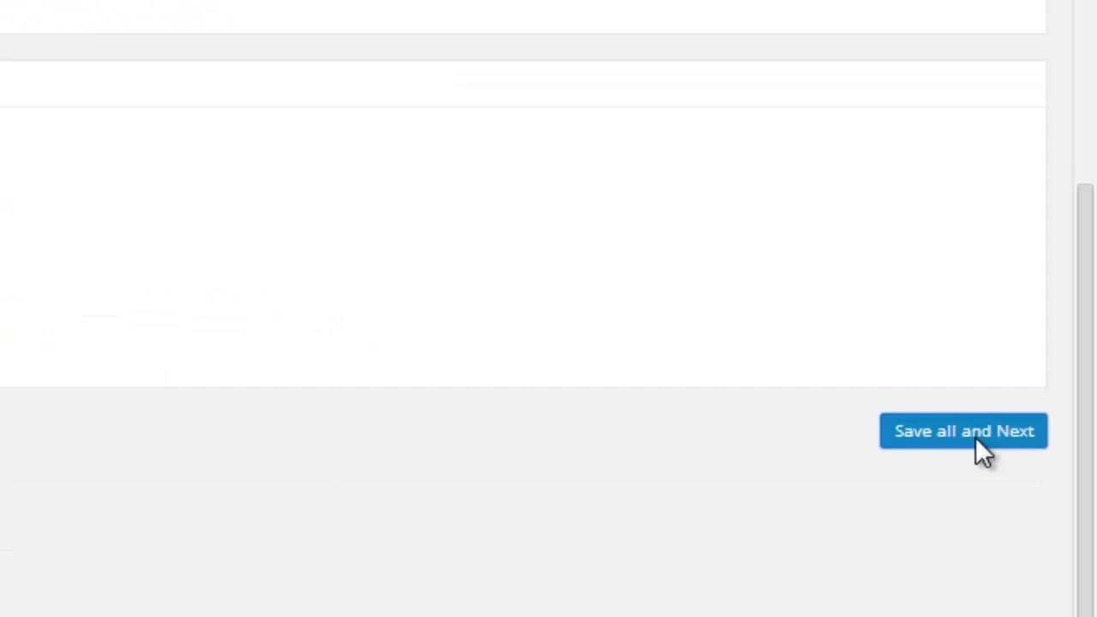
Save all contest settings, continue to the publishing stage and select the contest's WordPress shortcode.
{"action": "left_click", "coordinate": [977, 435]}
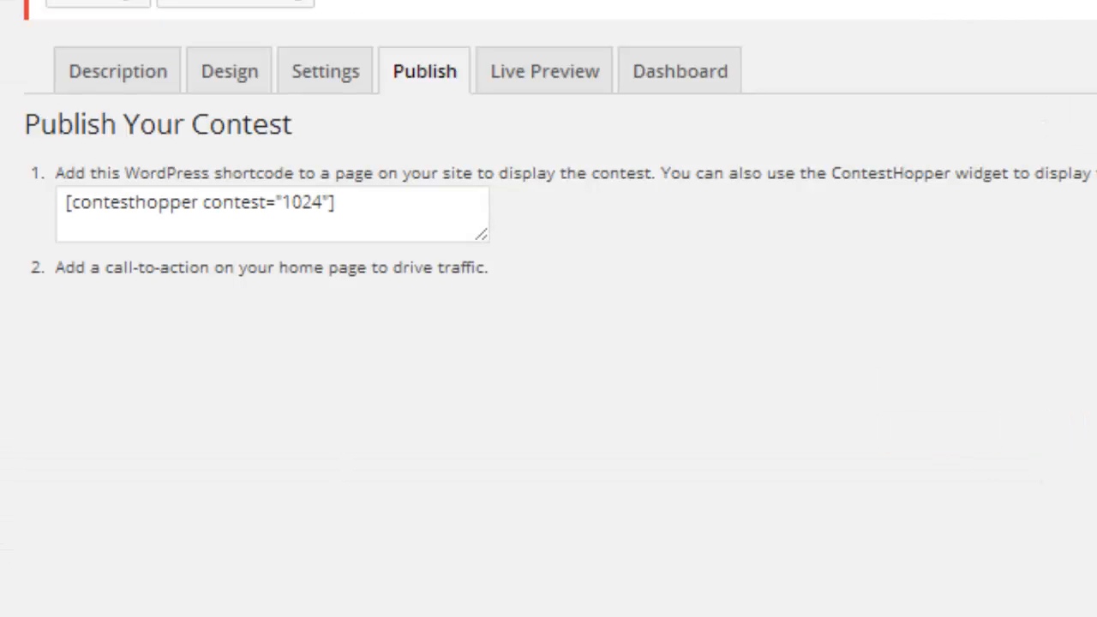
{"action": "left_click_drag", "start_coordinate": [365, 203], "coordinate": [40, 196]}
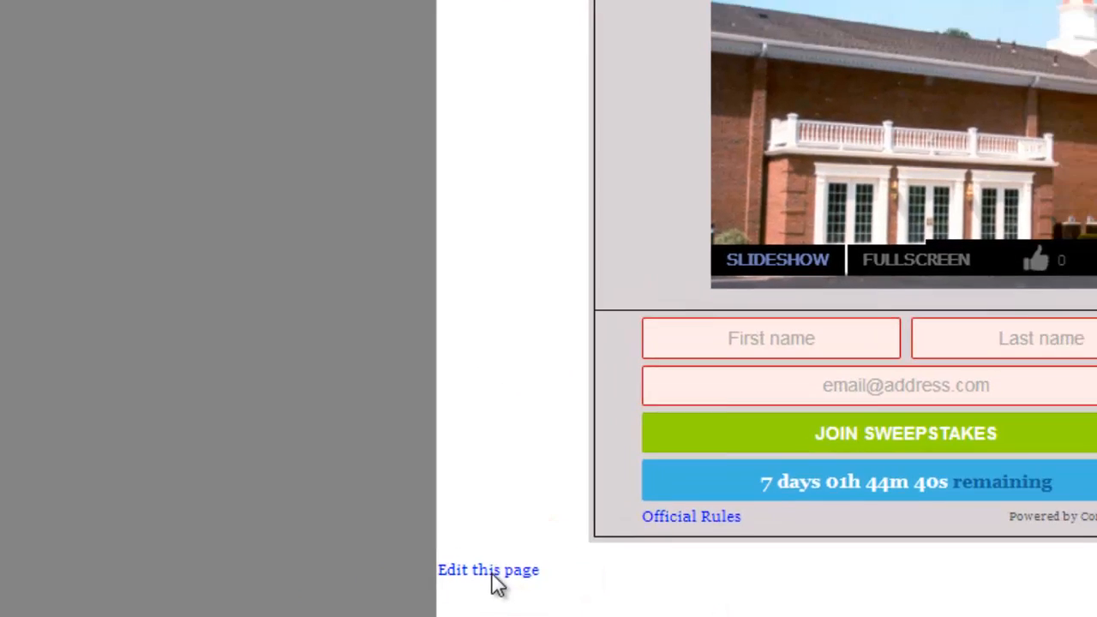
Open the site's Contest page for editing and select the ContestHopper shortcode in its content.
{"action": "left_click", "coordinate": [515, 557]}
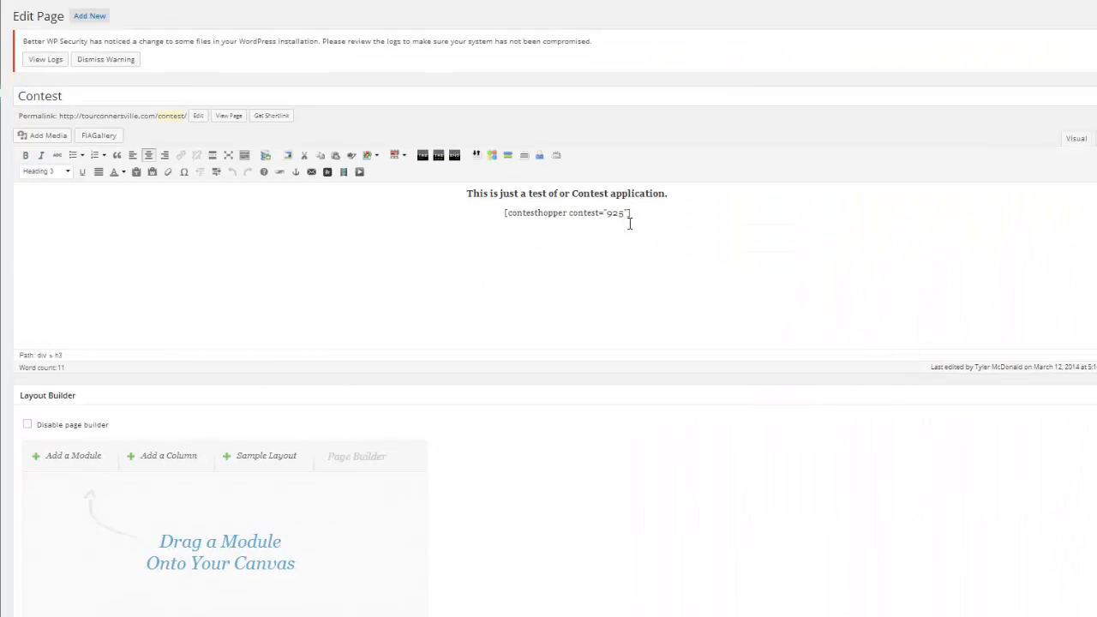
{"action": "left_click_drag", "start_coordinate": [504, 213], "coordinate": [643, 221]}
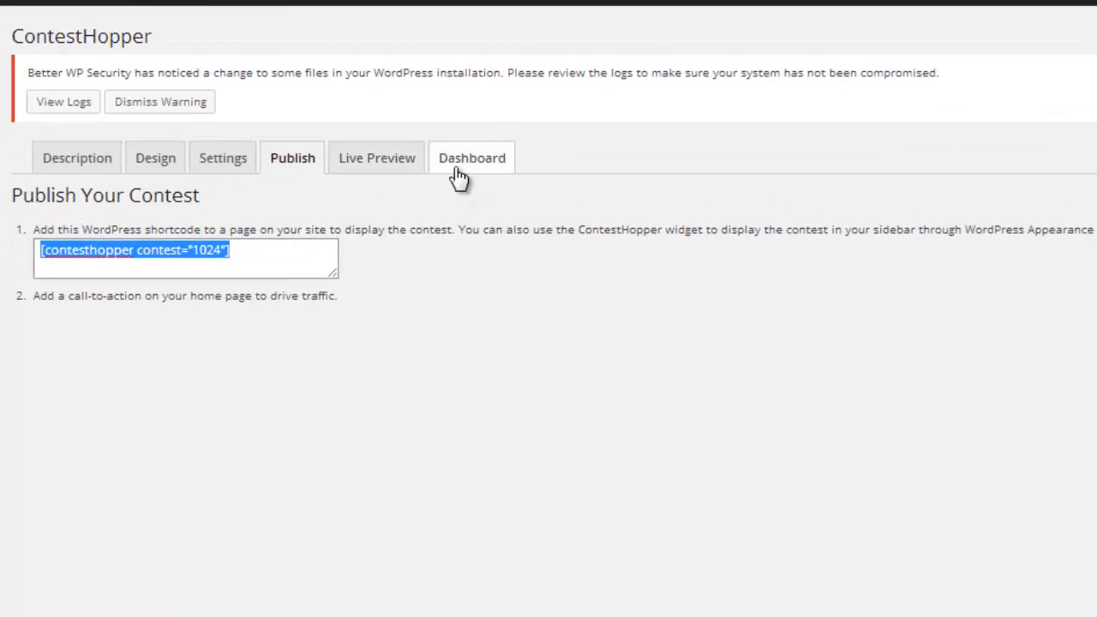
Examine the new contest's live preview, looking over the before-submit and after-submit widgets.
{"action": "left_click", "coordinate": [400, 165]}
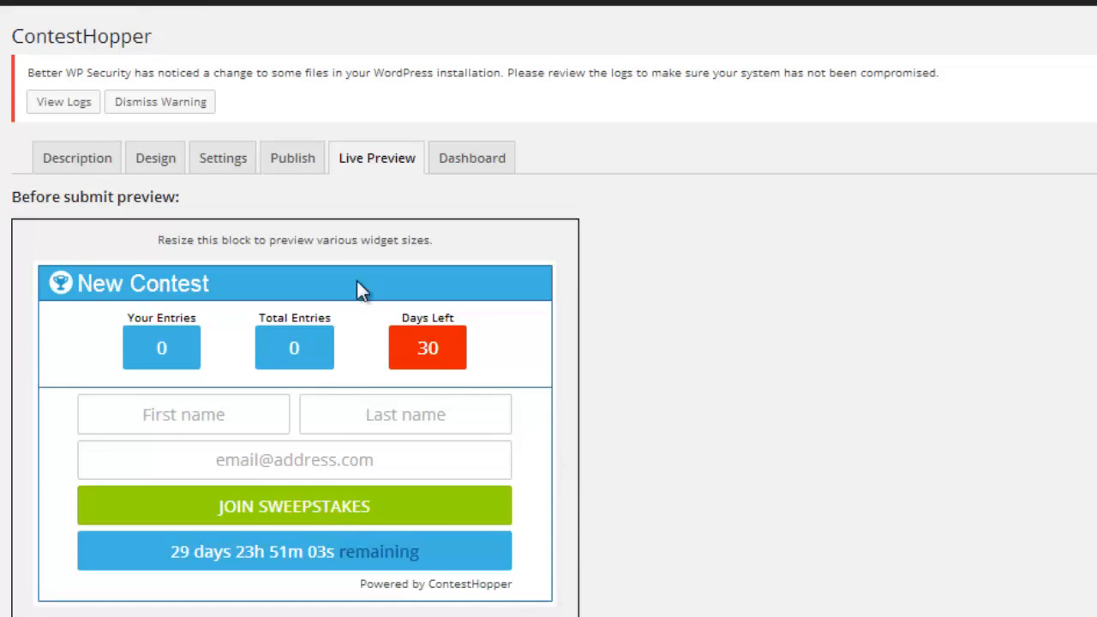
{"action": "scroll", "coordinate": [548, 343], "scroll_direction": "down", "scroll_amount": 4}
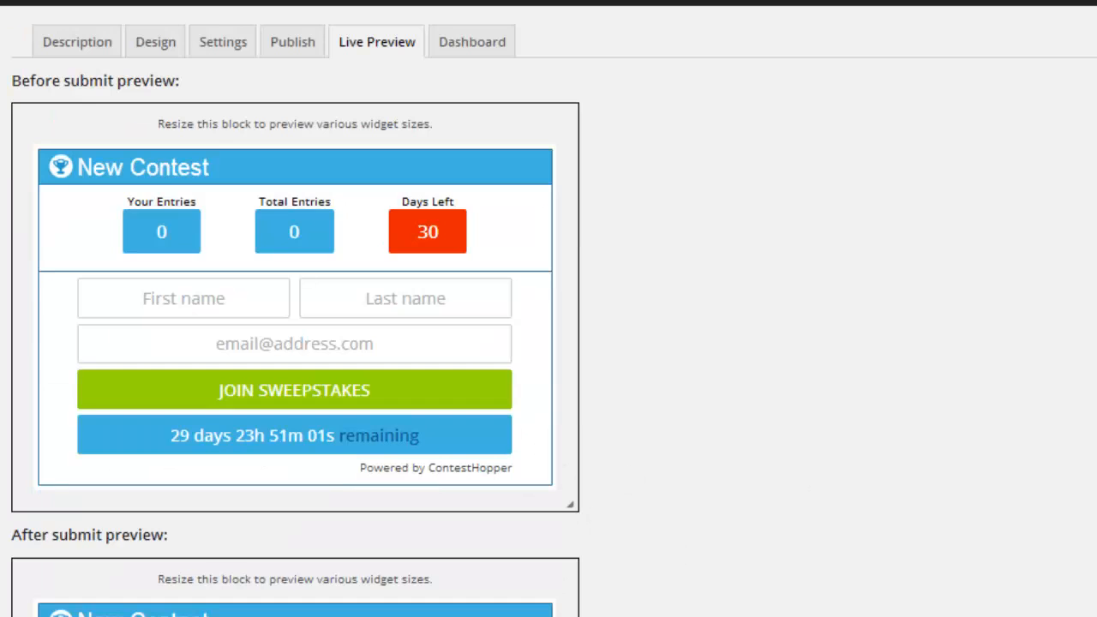
{"action": "scroll", "coordinate": [549, 343], "scroll_direction": "up", "scroll_amount": 4}
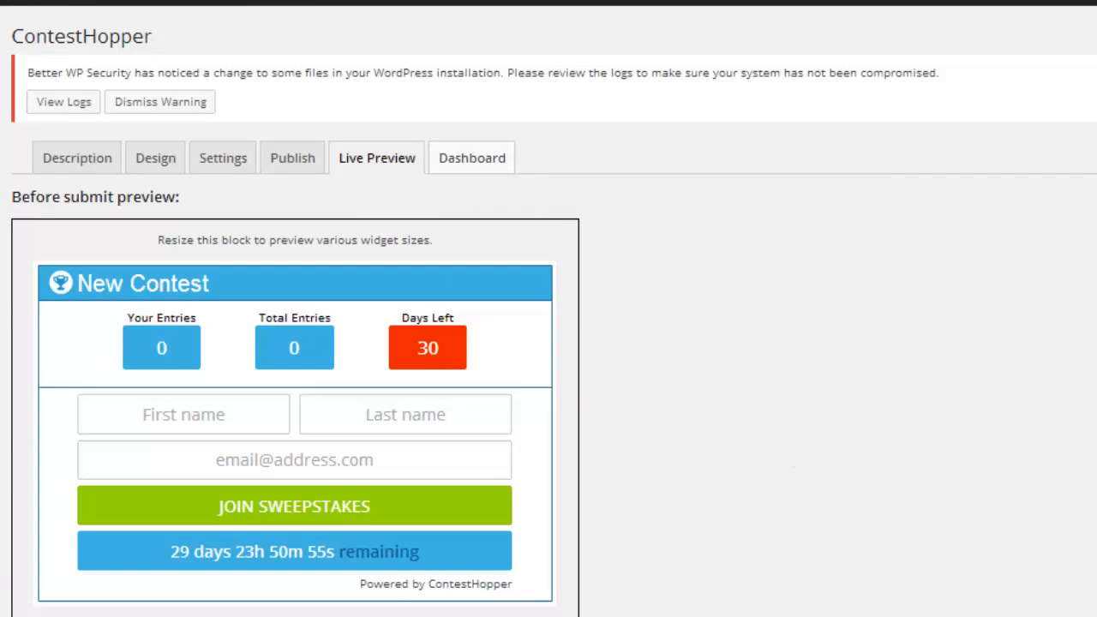
Open the new contest's dashboard and examine its status and number of participants.
{"action": "left_click", "coordinate": [472, 158]}
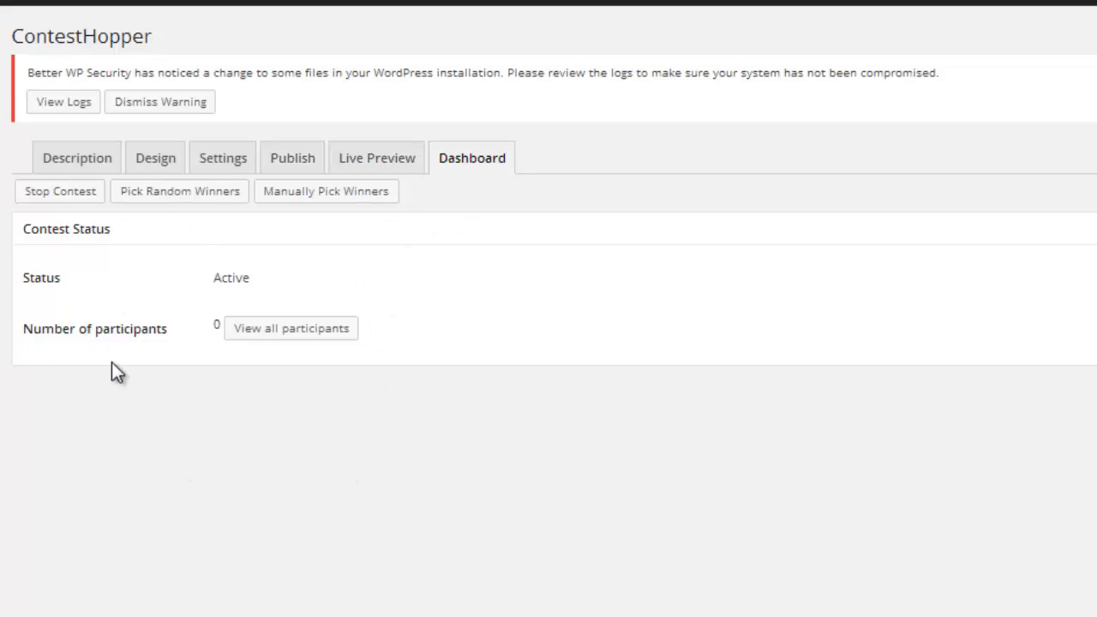
{"action": "double_click", "coordinate": [217, 328]}
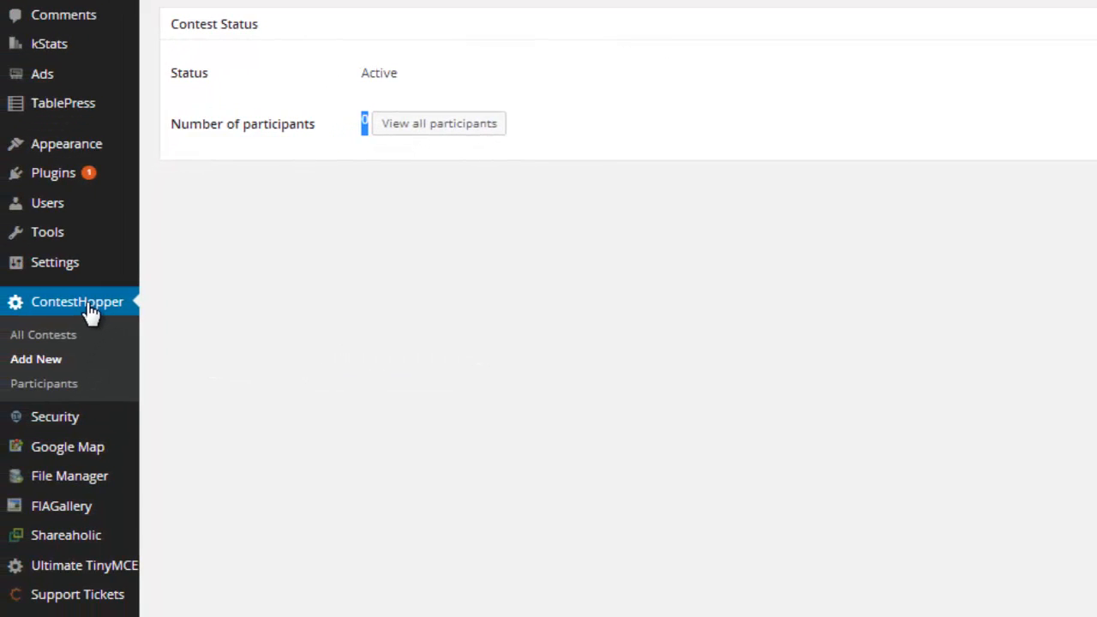
Open ContestHopper's participants list and examine the contests available for filtering it, leaving the filter on All Contests.
{"action": "left_click", "coordinate": [38, 384]}
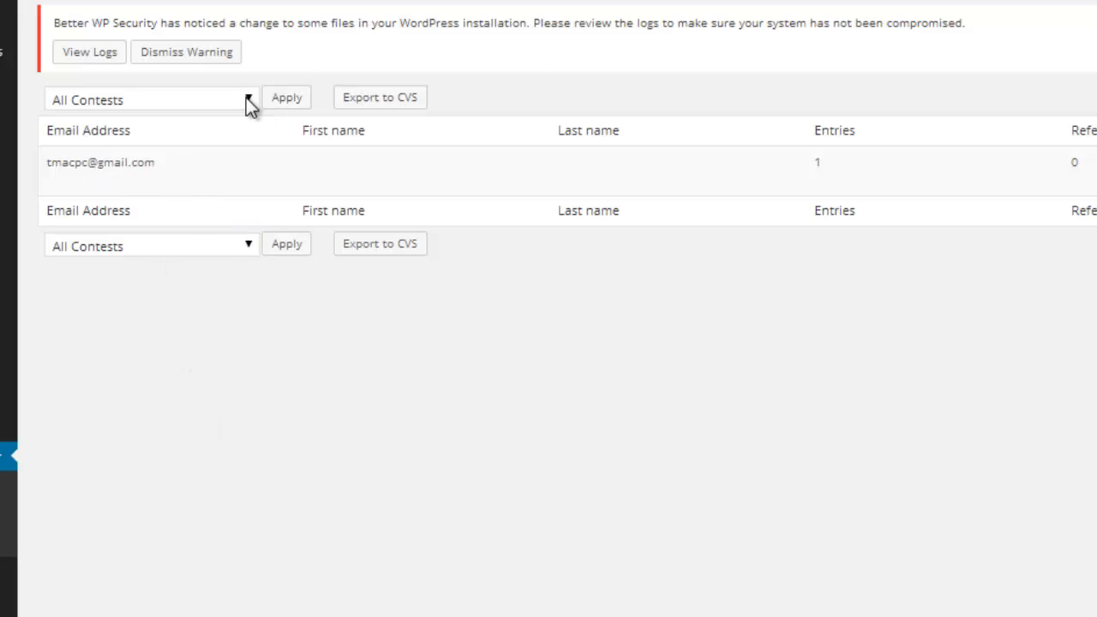
{"action": "mouse_move", "coordinate": [45, 84]}
{"action": "left_mouse_down"}
{"action": "mouse_move", "coordinate": [138, 125]}
{"action": "mouse_move", "coordinate": [203, 125]}
{"action": "mouse_move", "coordinate": [231, 97]}
{"action": "left_mouse_up"}
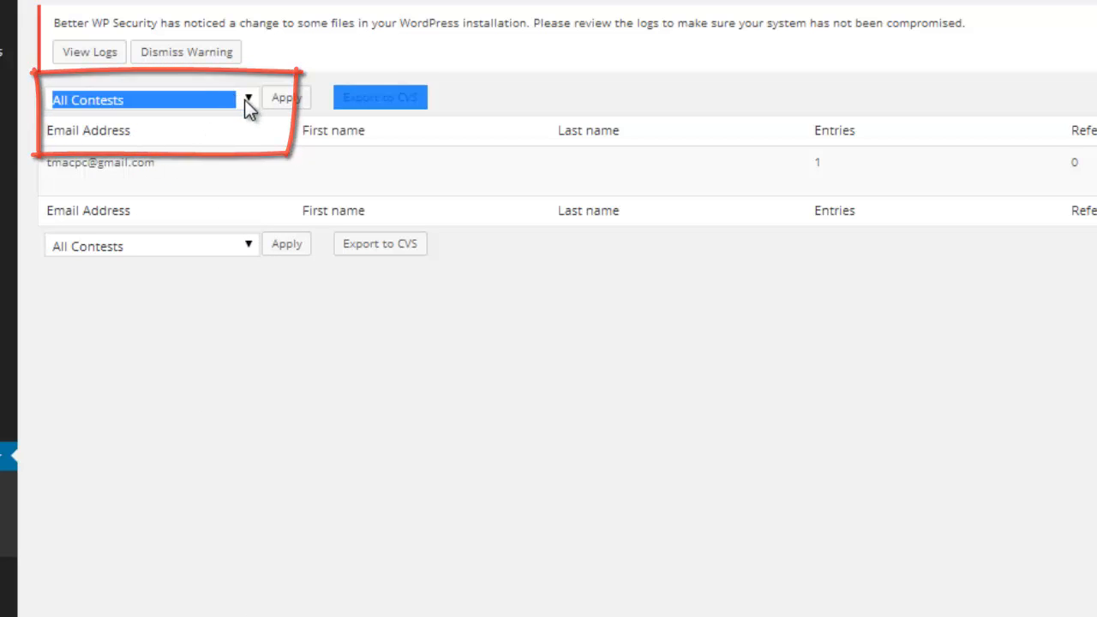
{"action": "left_click", "coordinate": [244, 99]}
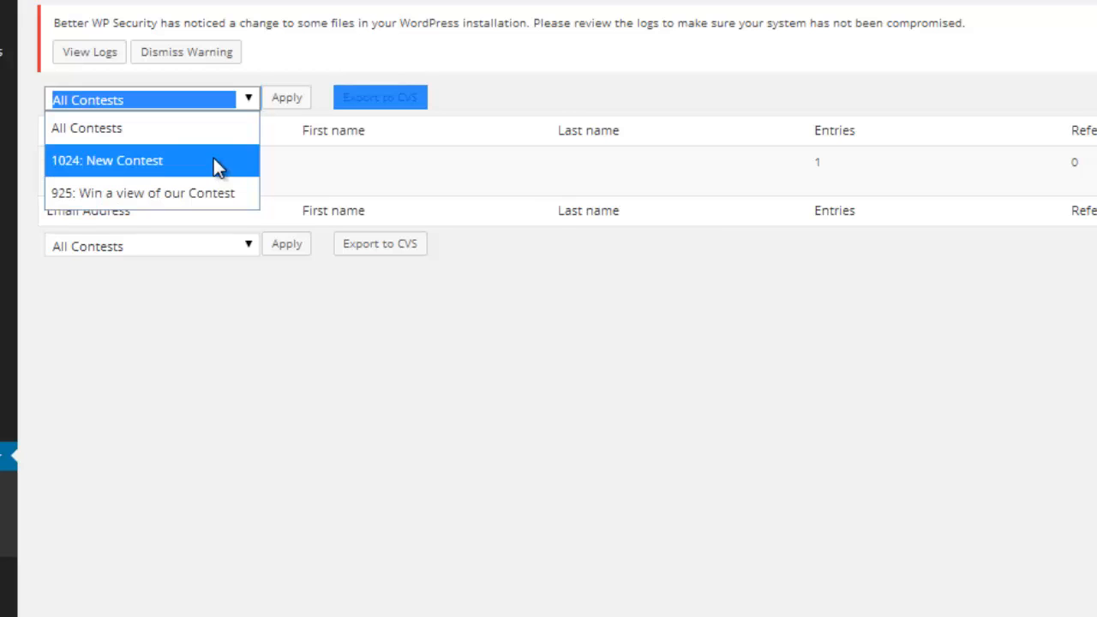
{"action": "left_click", "coordinate": [312, 426]}
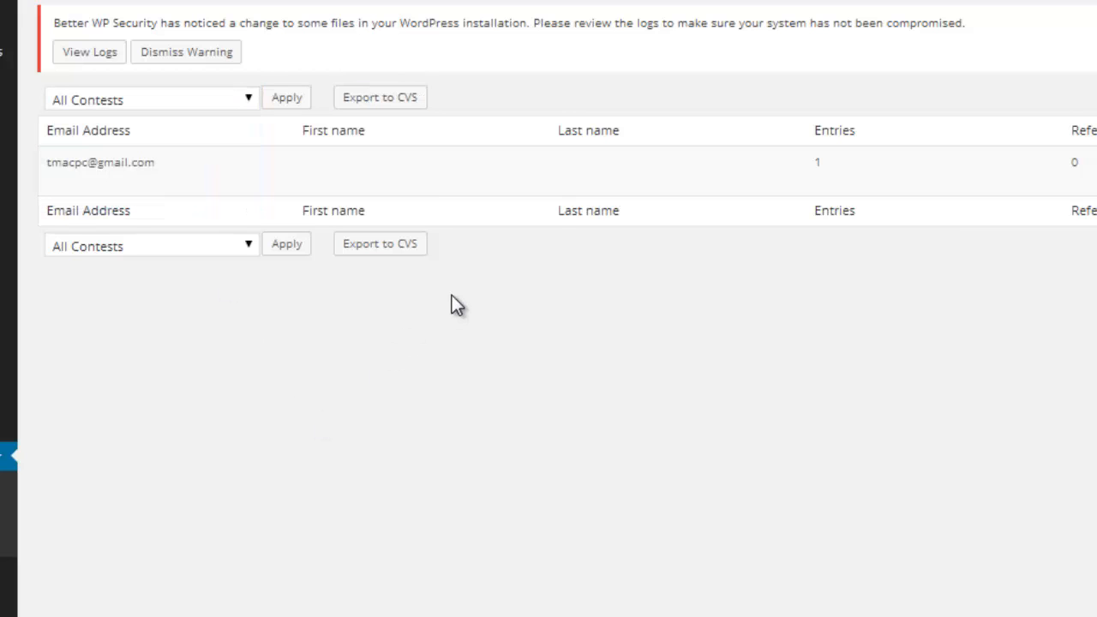